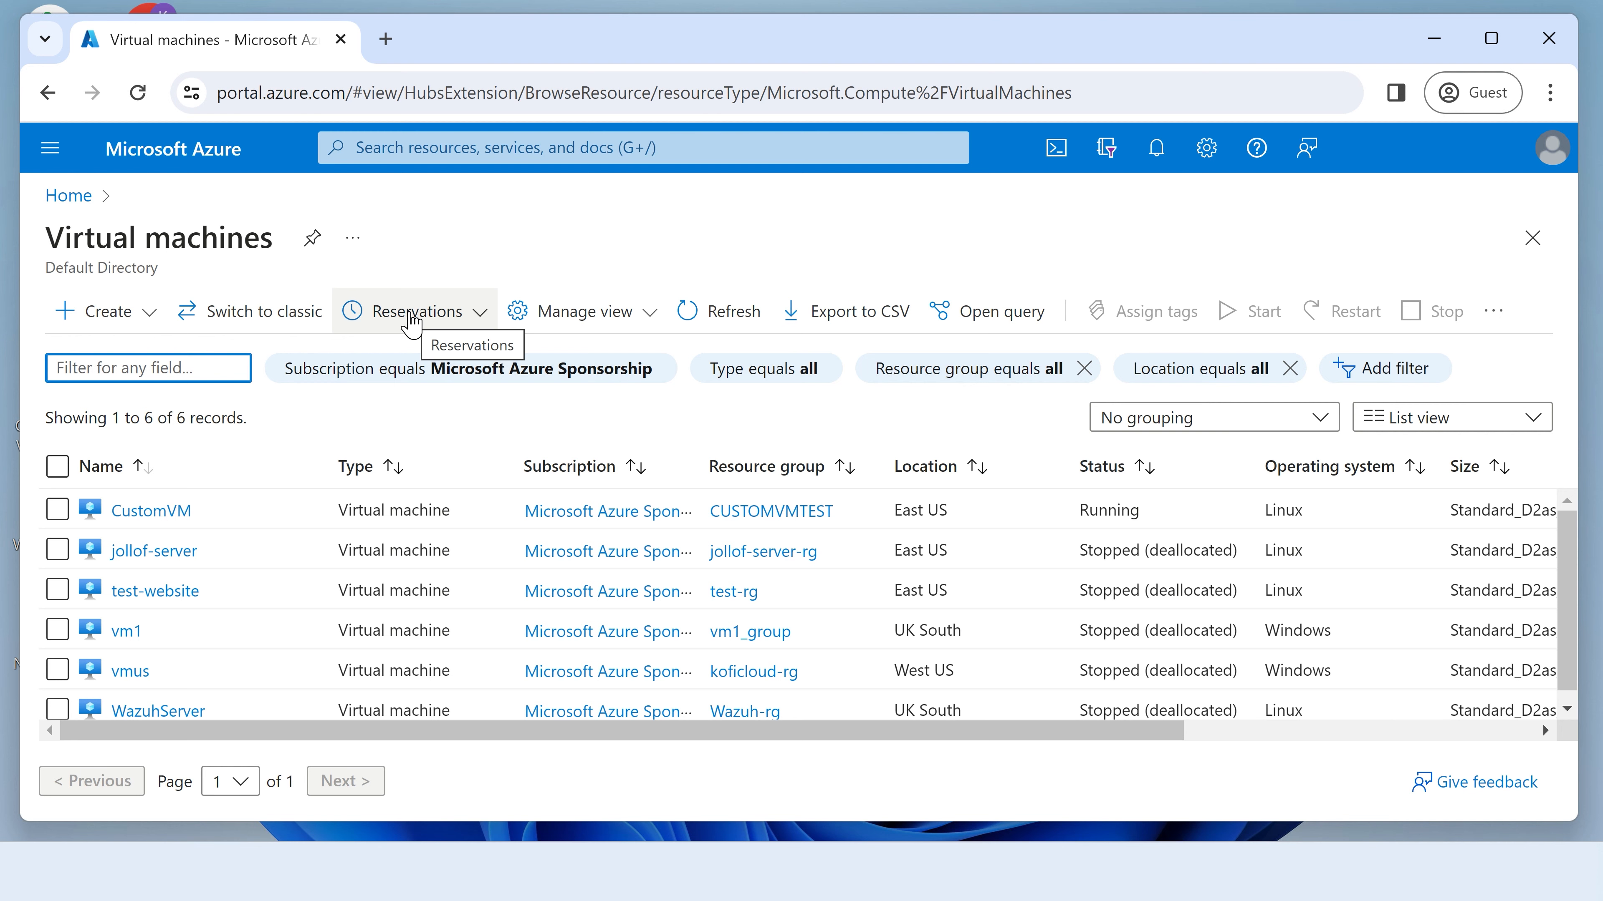
Start creating an Azure virtual machine and assign it to a new resource group named TestClient-Rg.
click(101, 312)
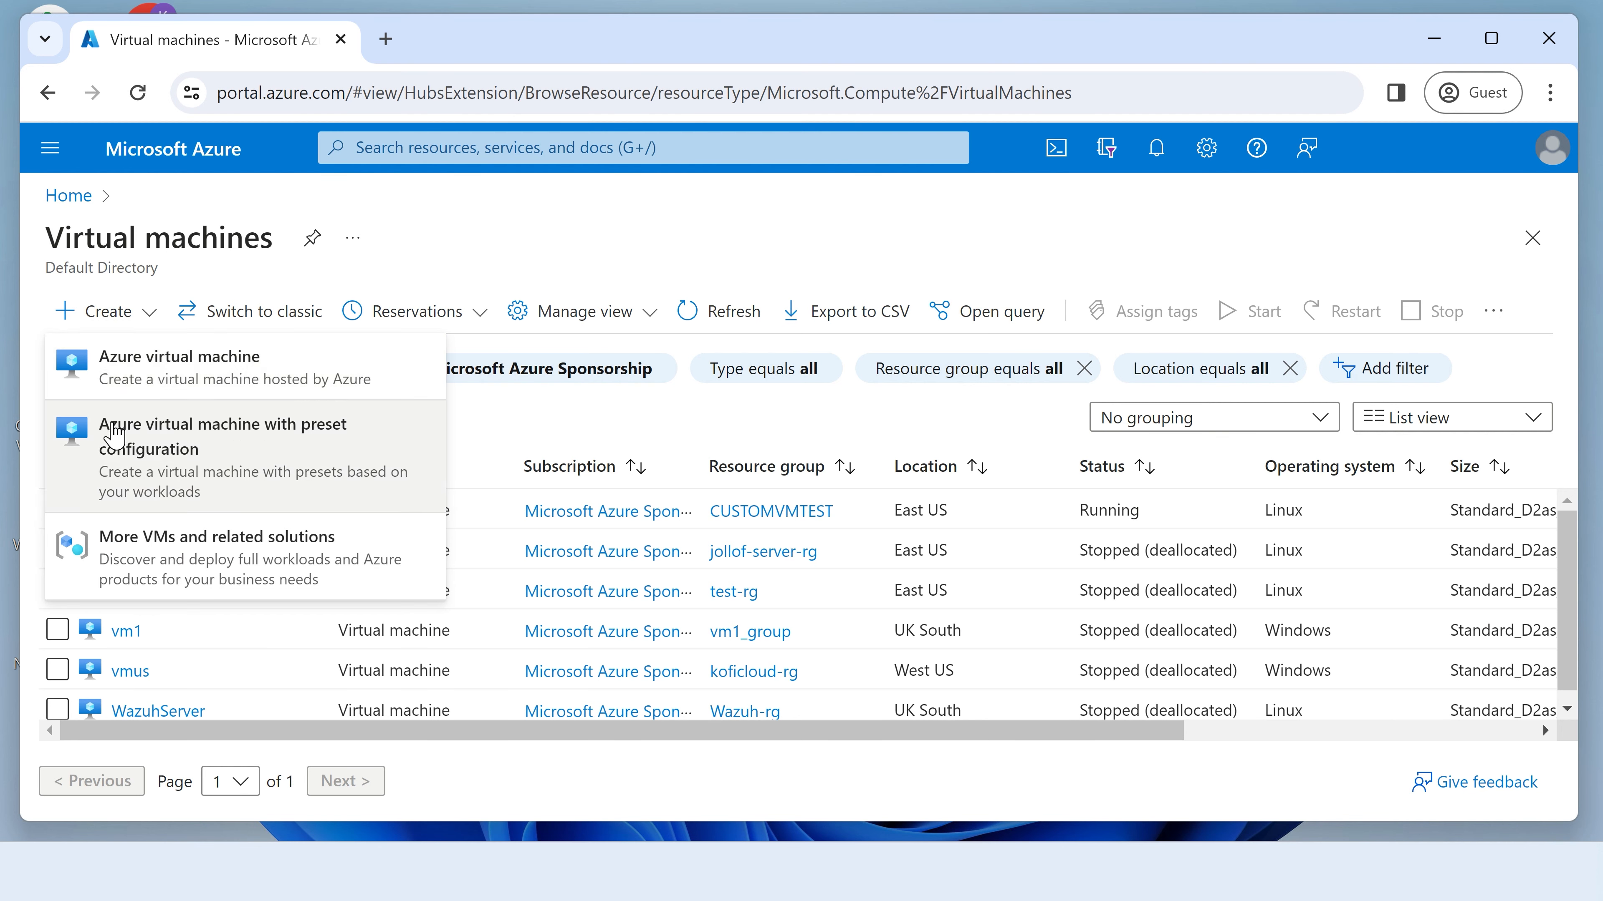
click(142, 367)
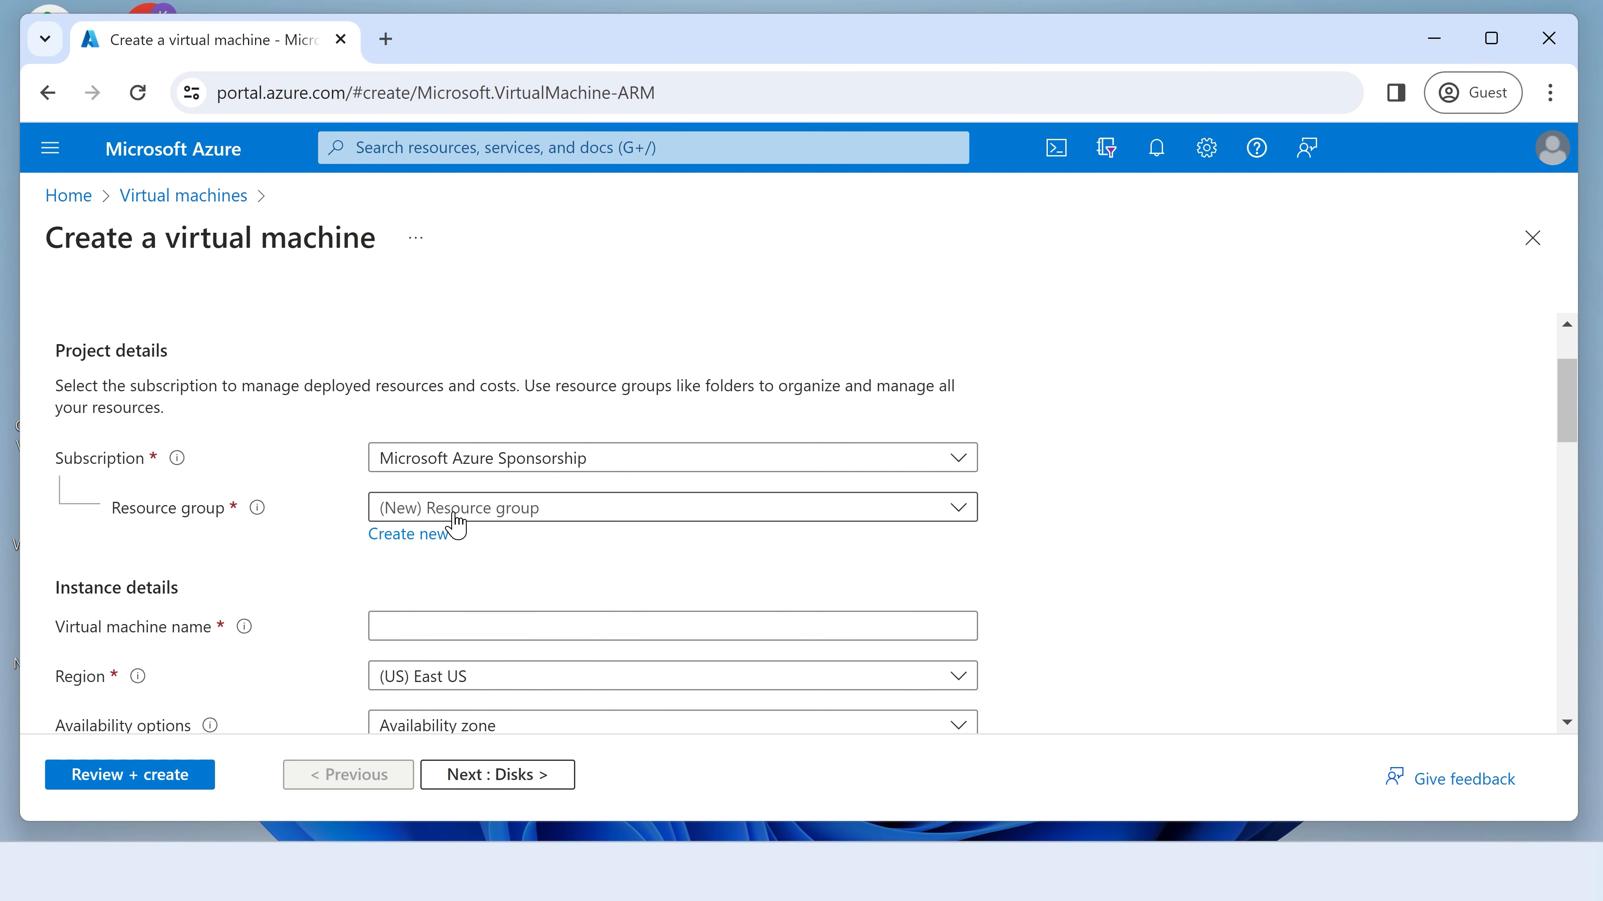
click(388, 537)
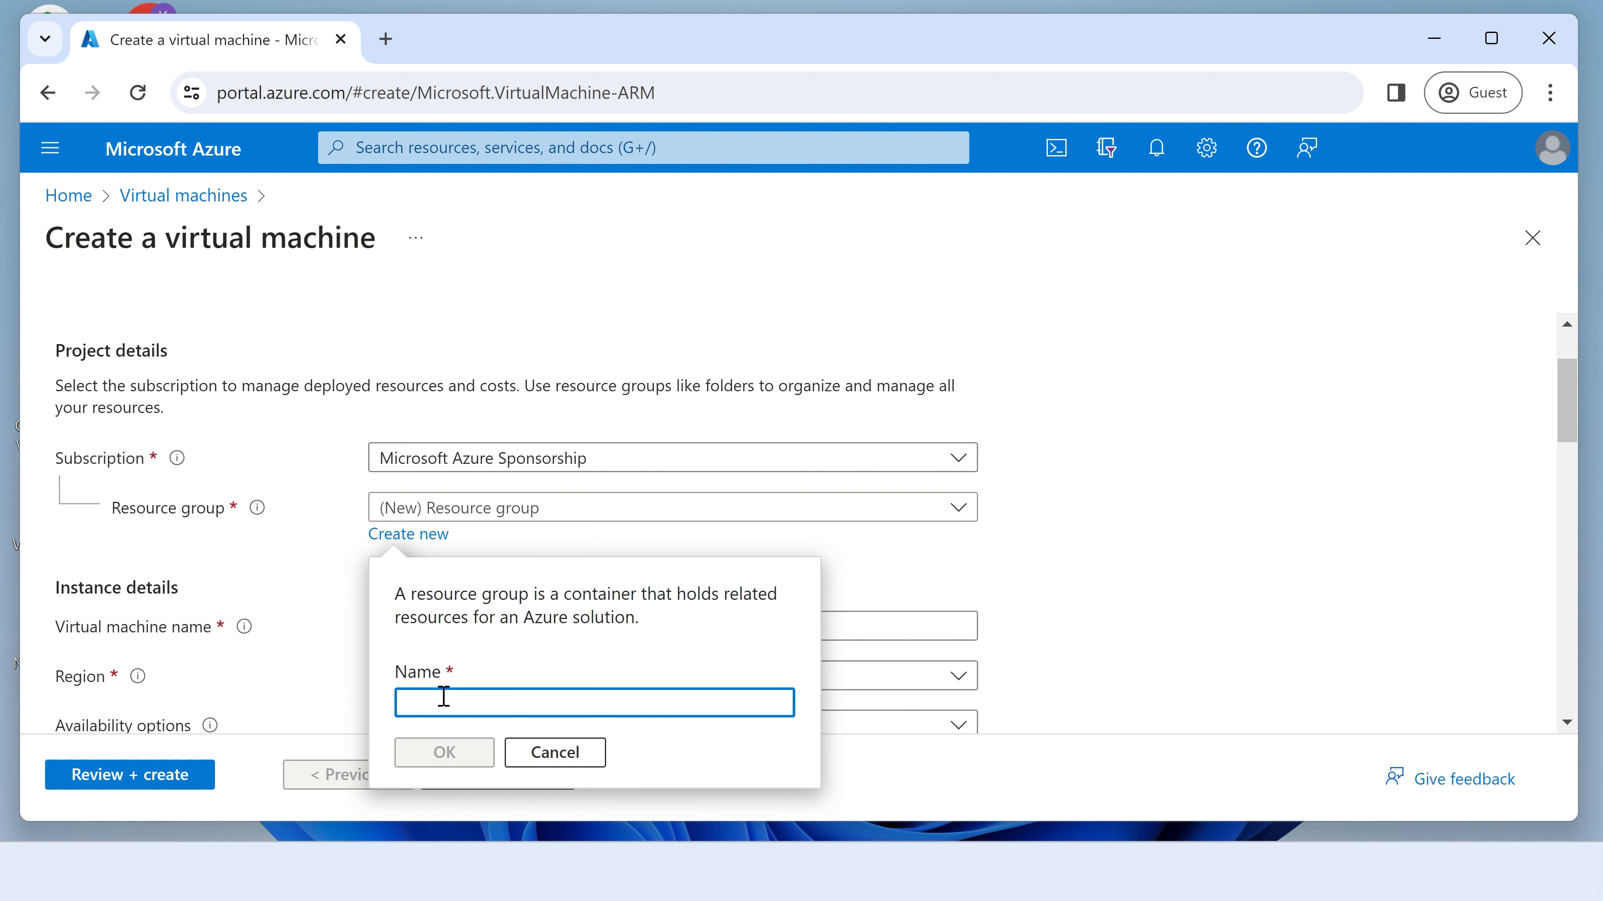
text(TestClient-Rg)
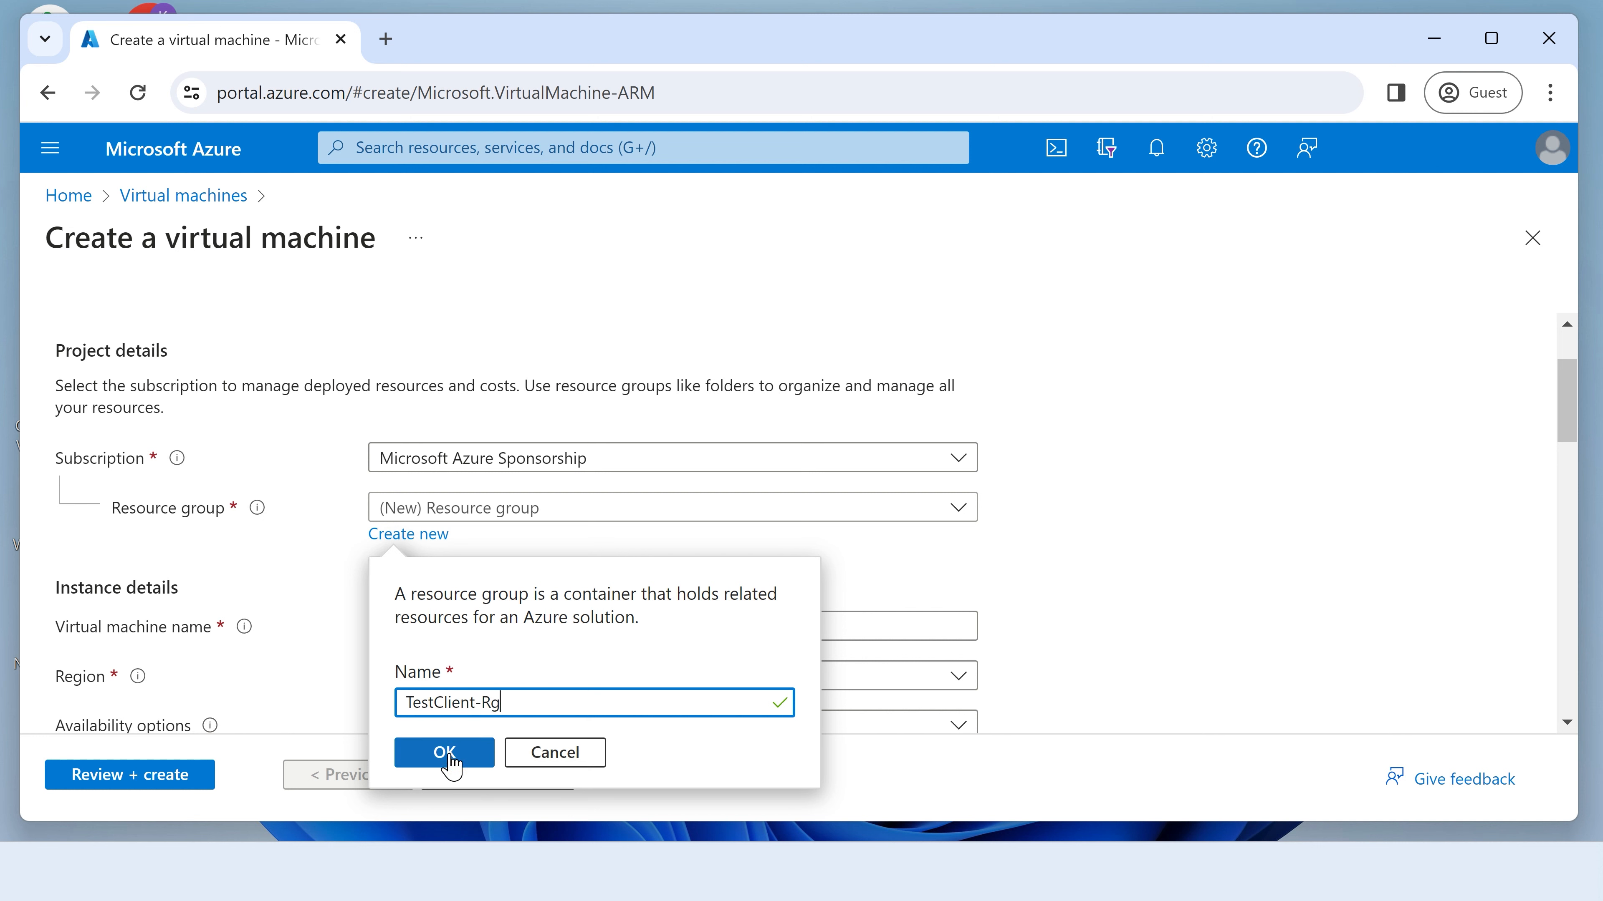
click(448, 752)
Name the virtual machine VM1 in the instance details.
scroll(593, 694, down, 2)
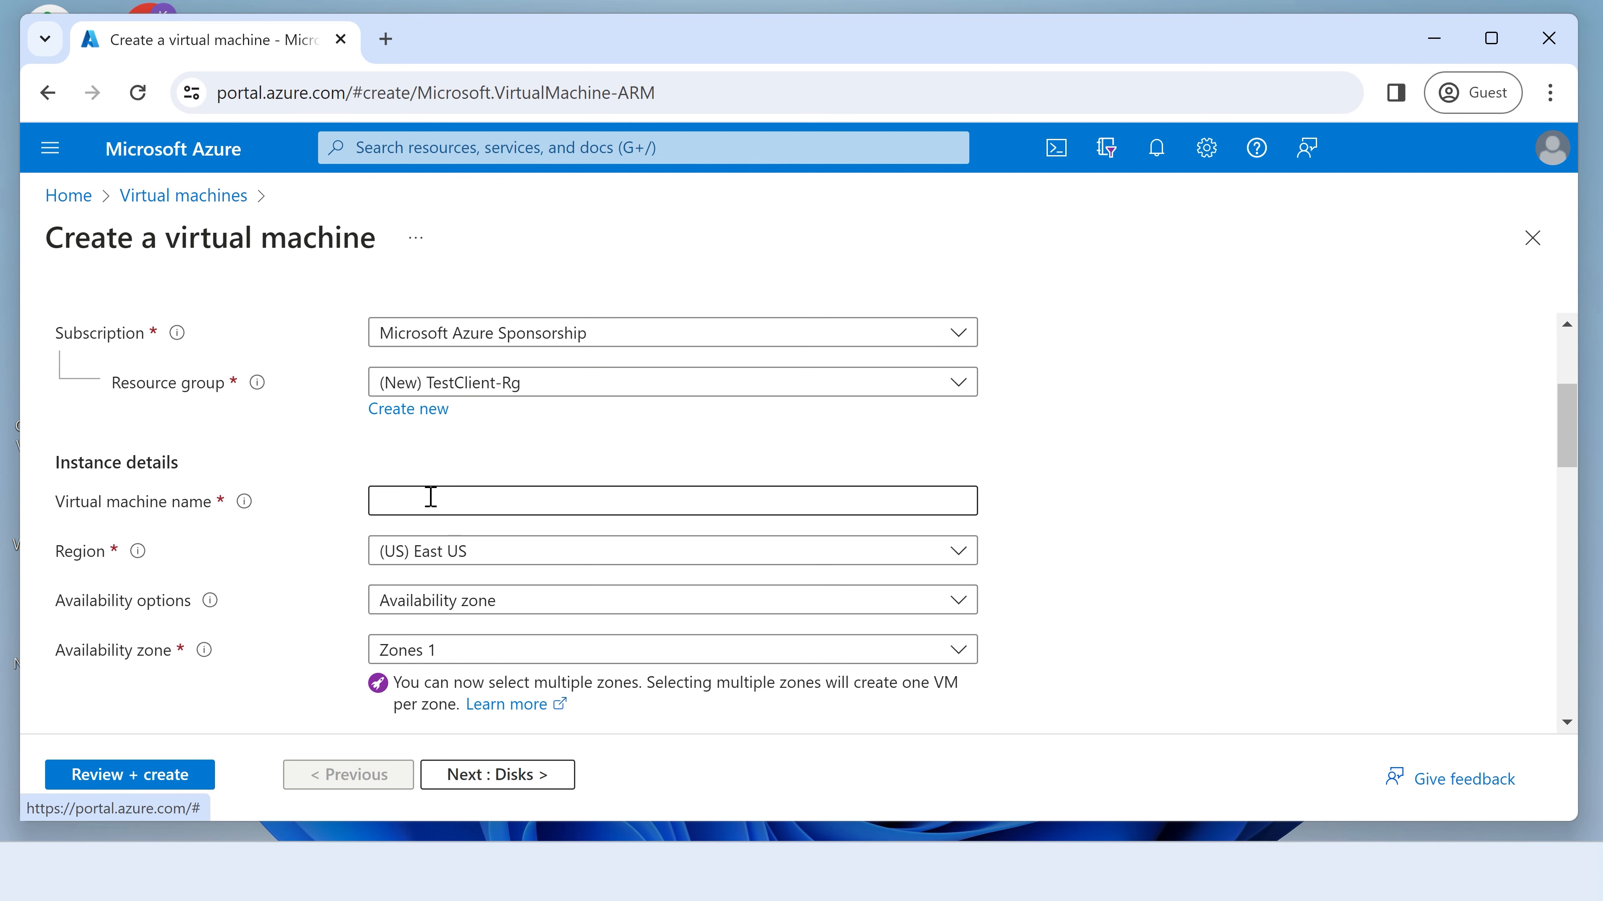
click(415, 498)
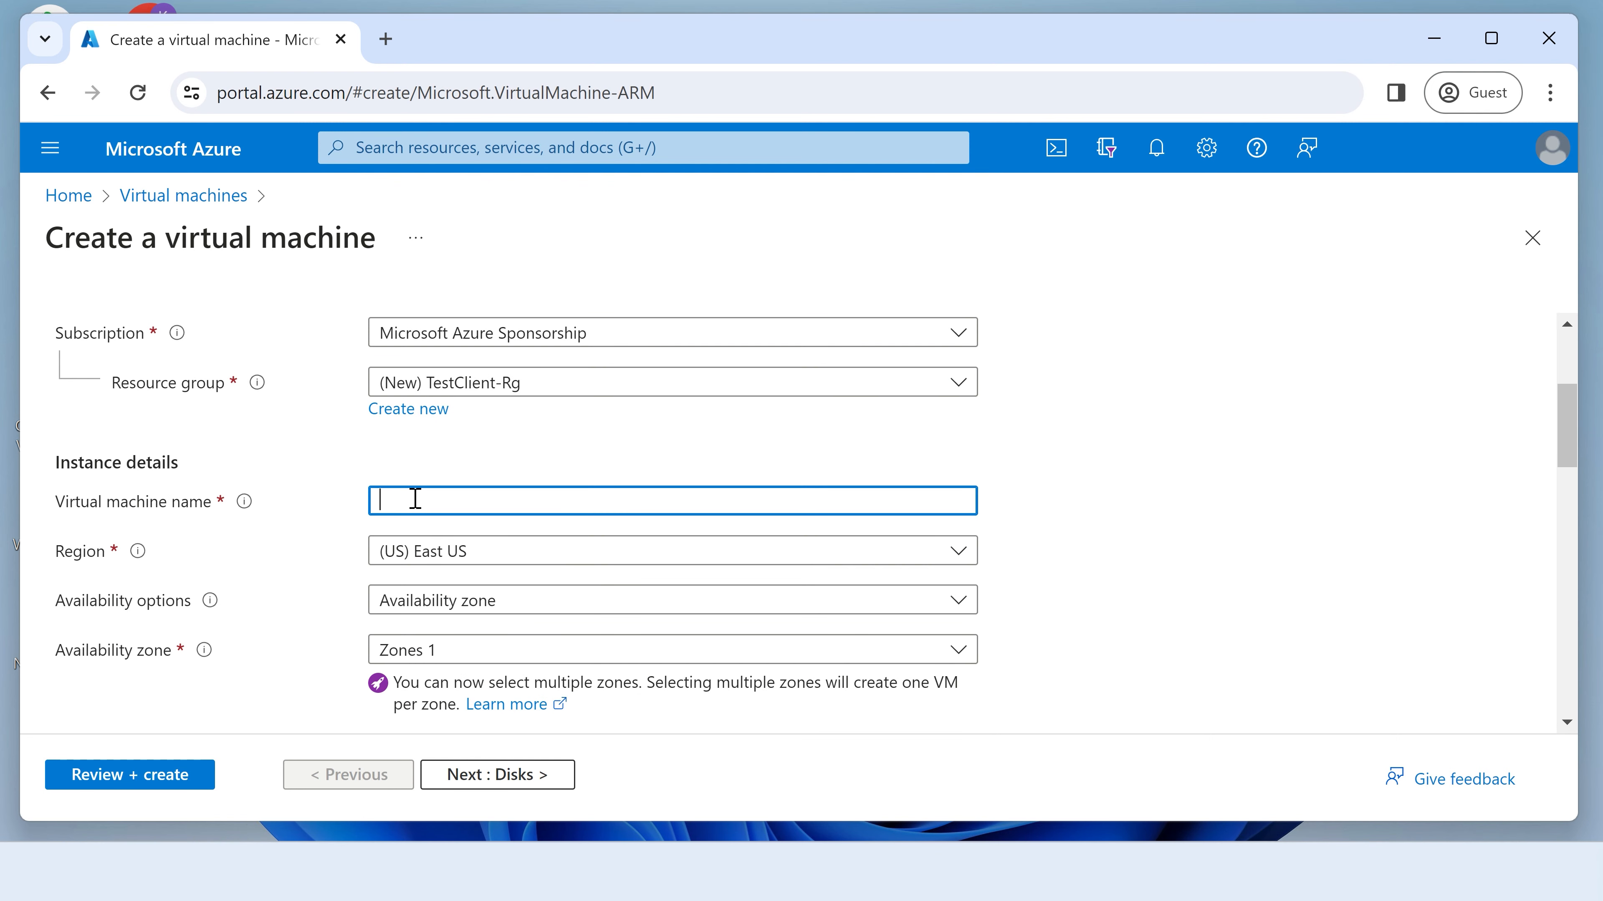
text(VM1)
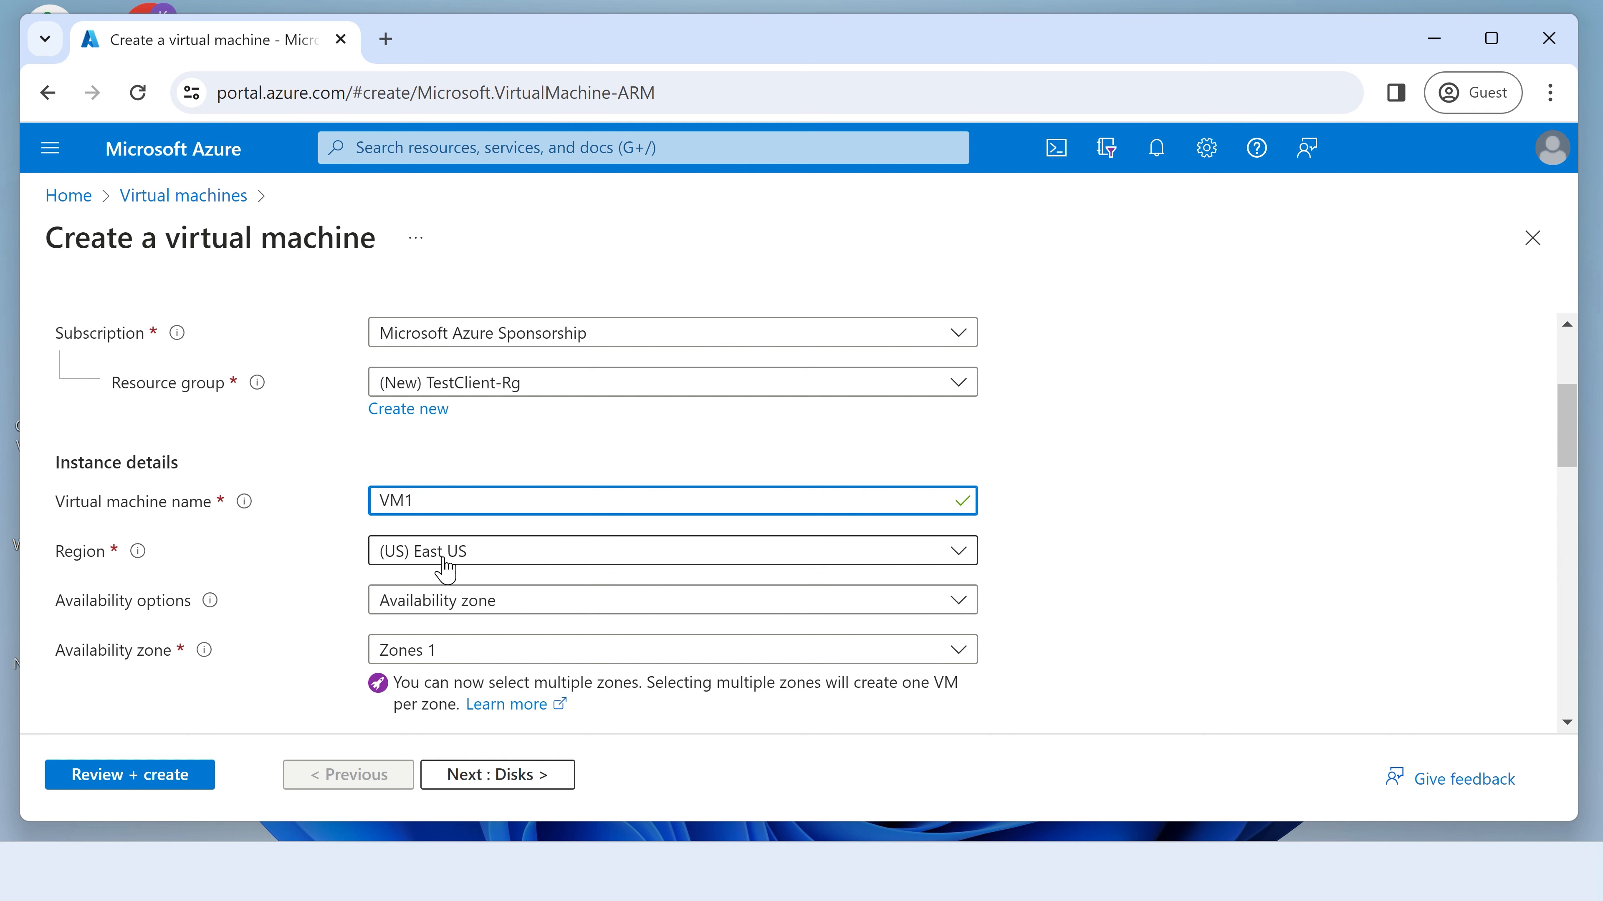
Switch the administrator account's authentication type to Password and set the username to azuser.
scroll(358, 603, down, 2)
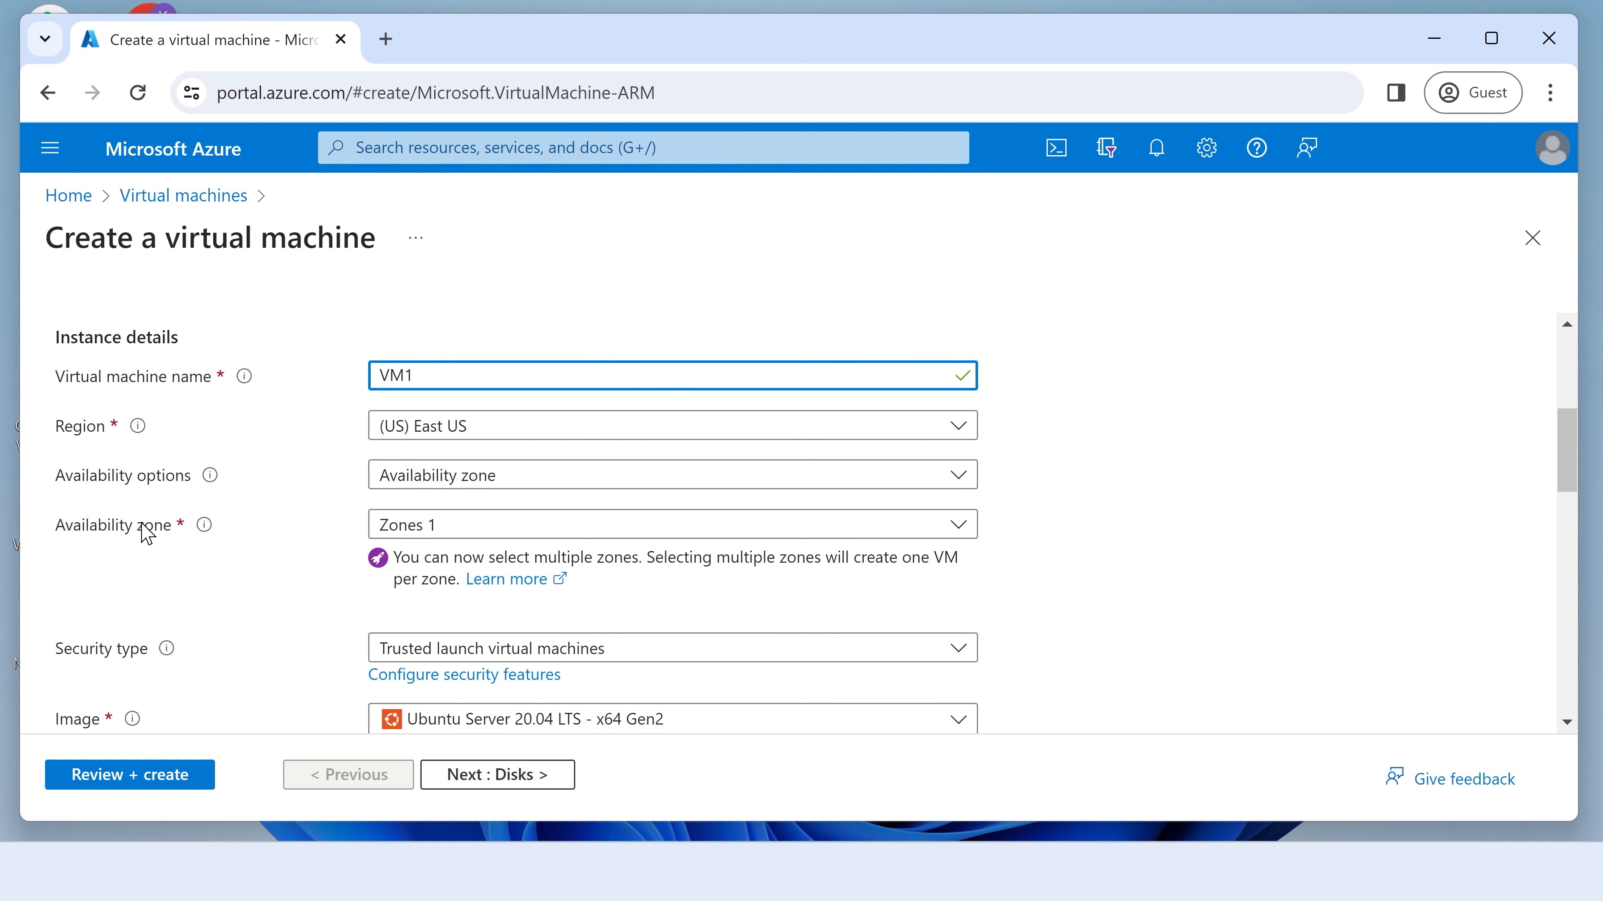
scroll(237, 562, down, 4)
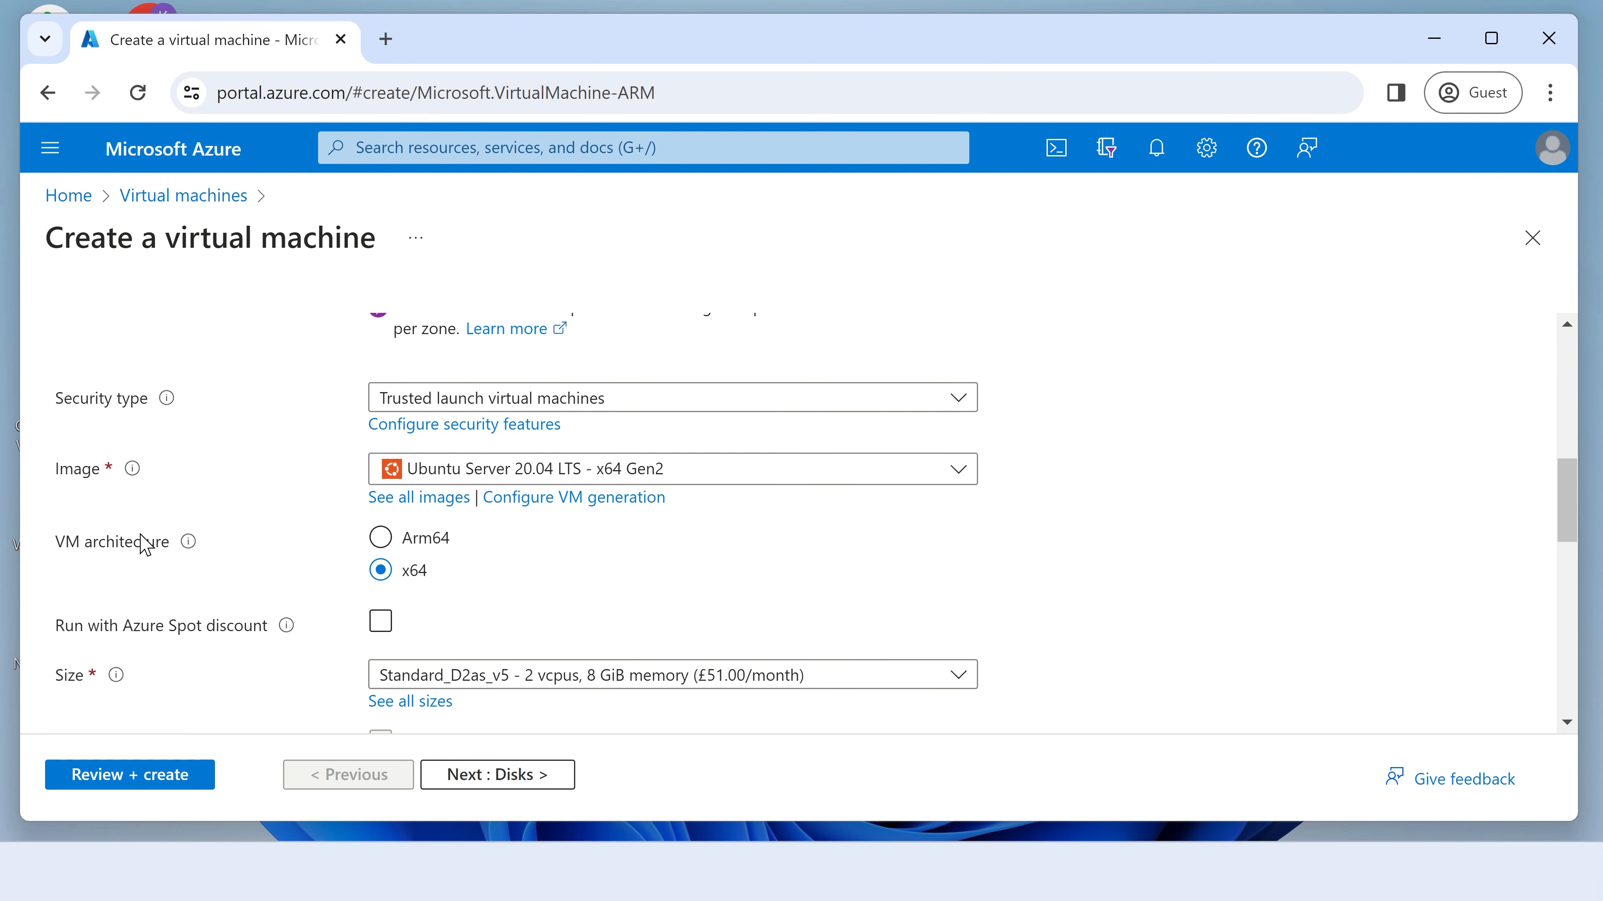
scroll(161, 537, down, 2)
scroll(162, 538, down, 2)
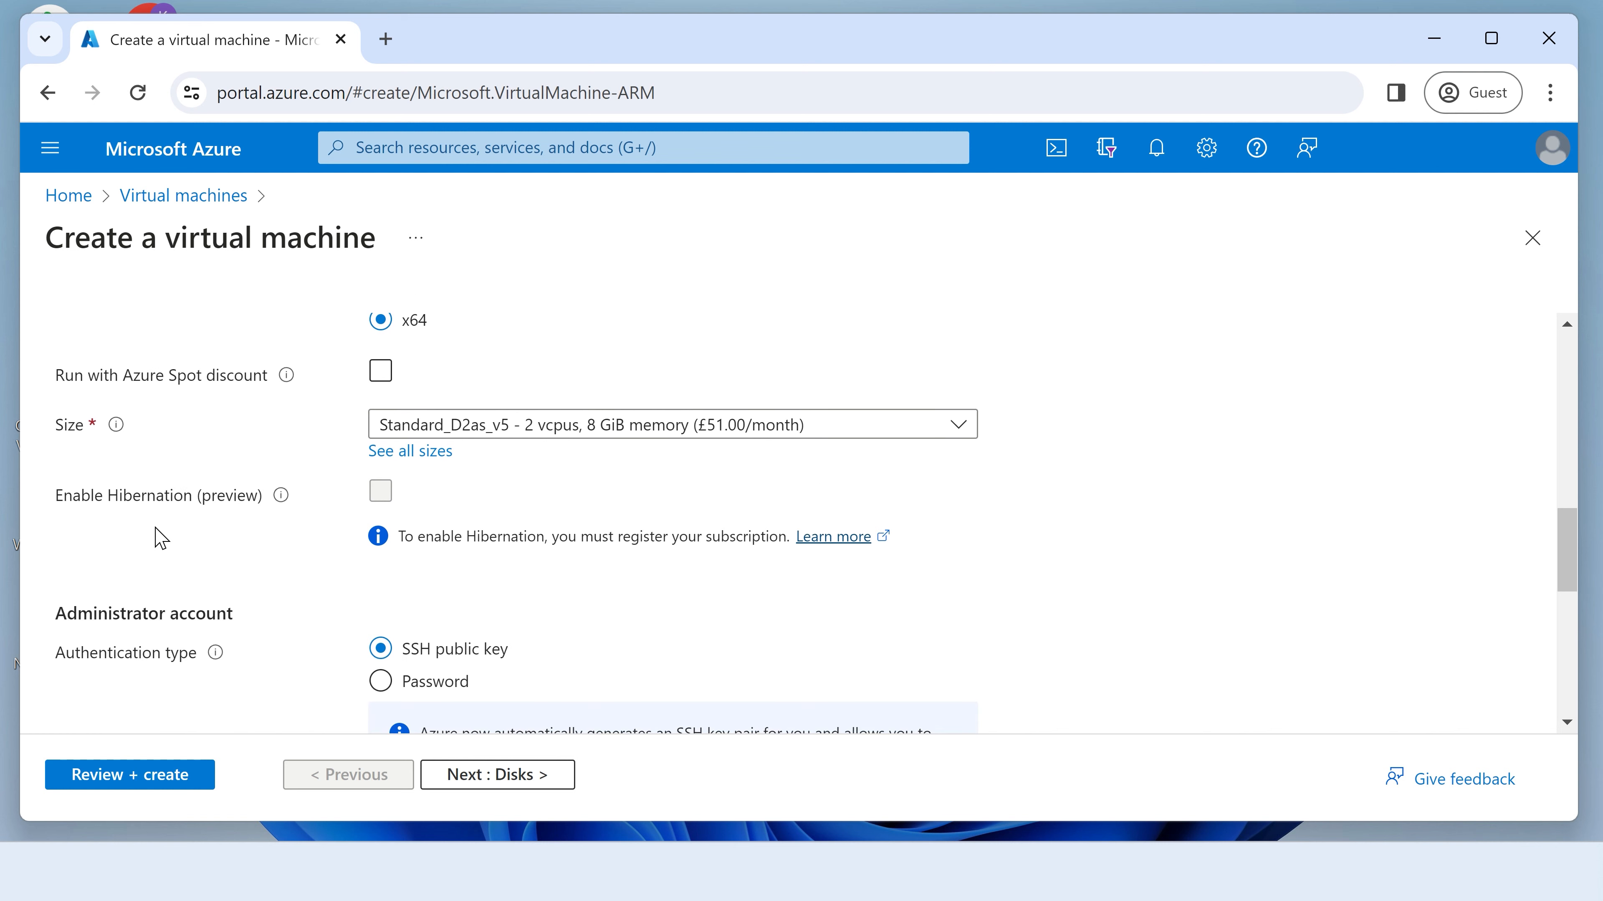
scroll(161, 538, down, 2)
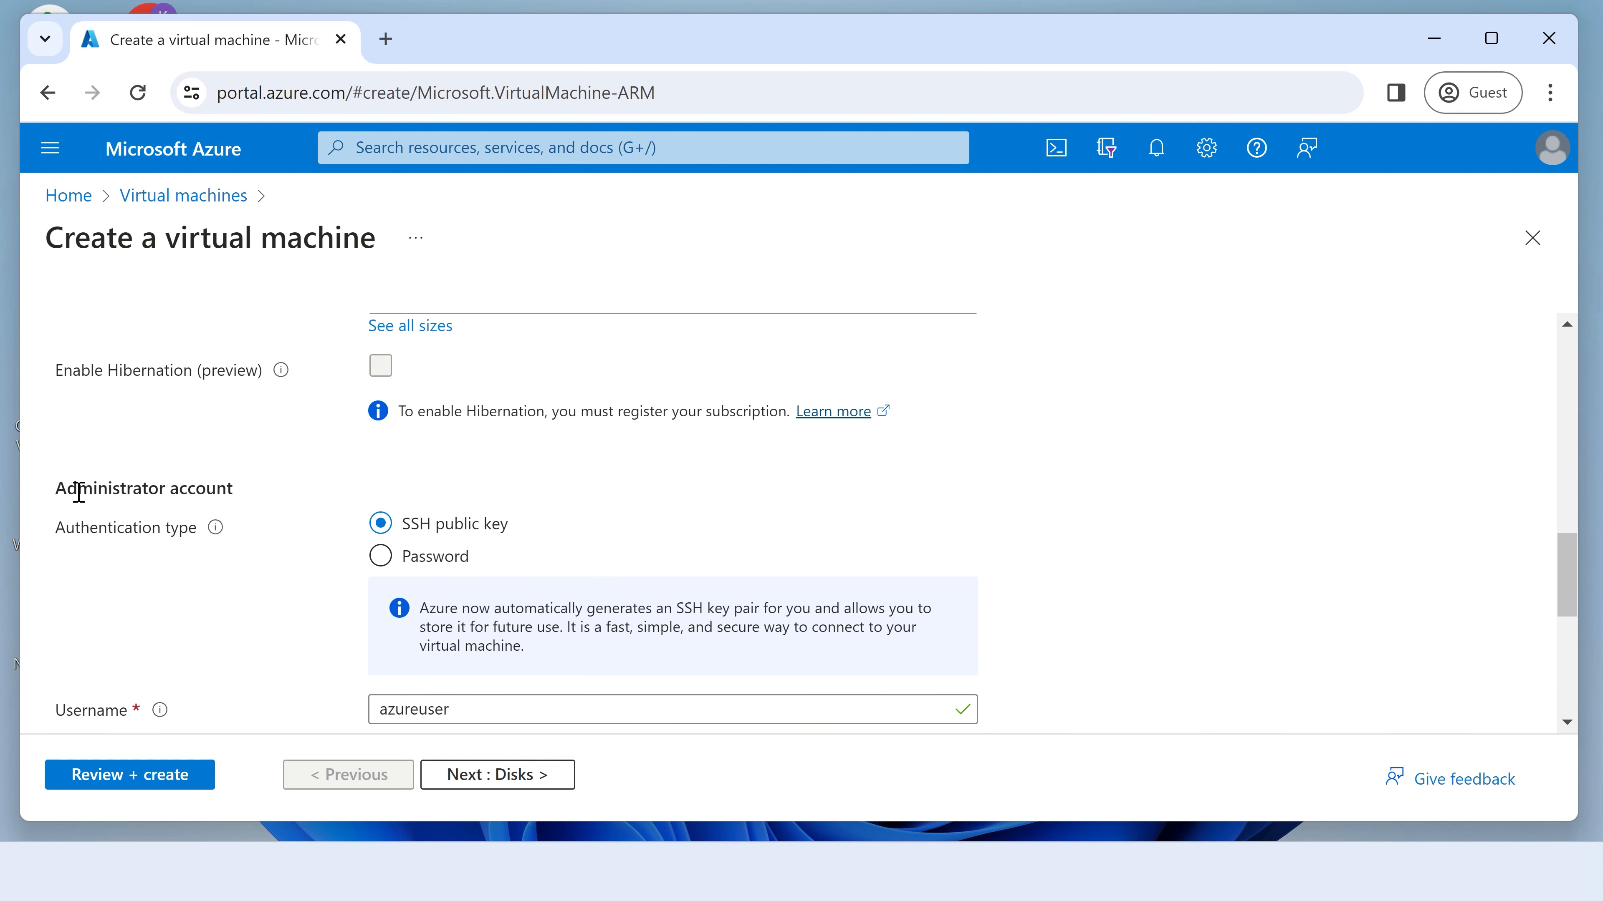
click(382, 561)
scroll(628, 524, down, 2)
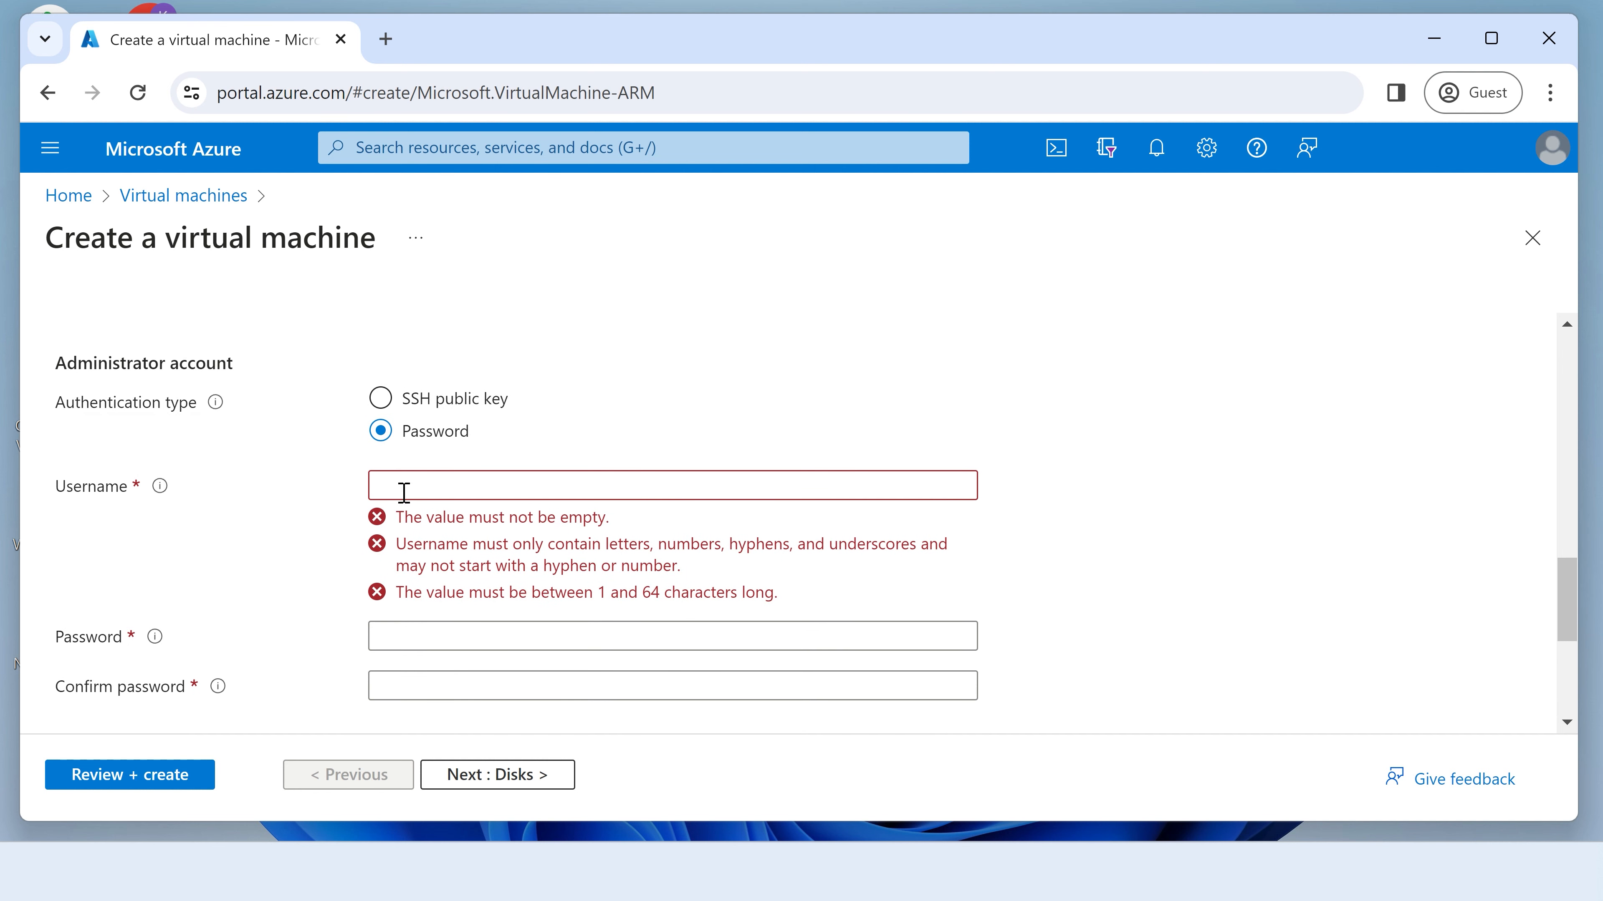
click(420, 488)
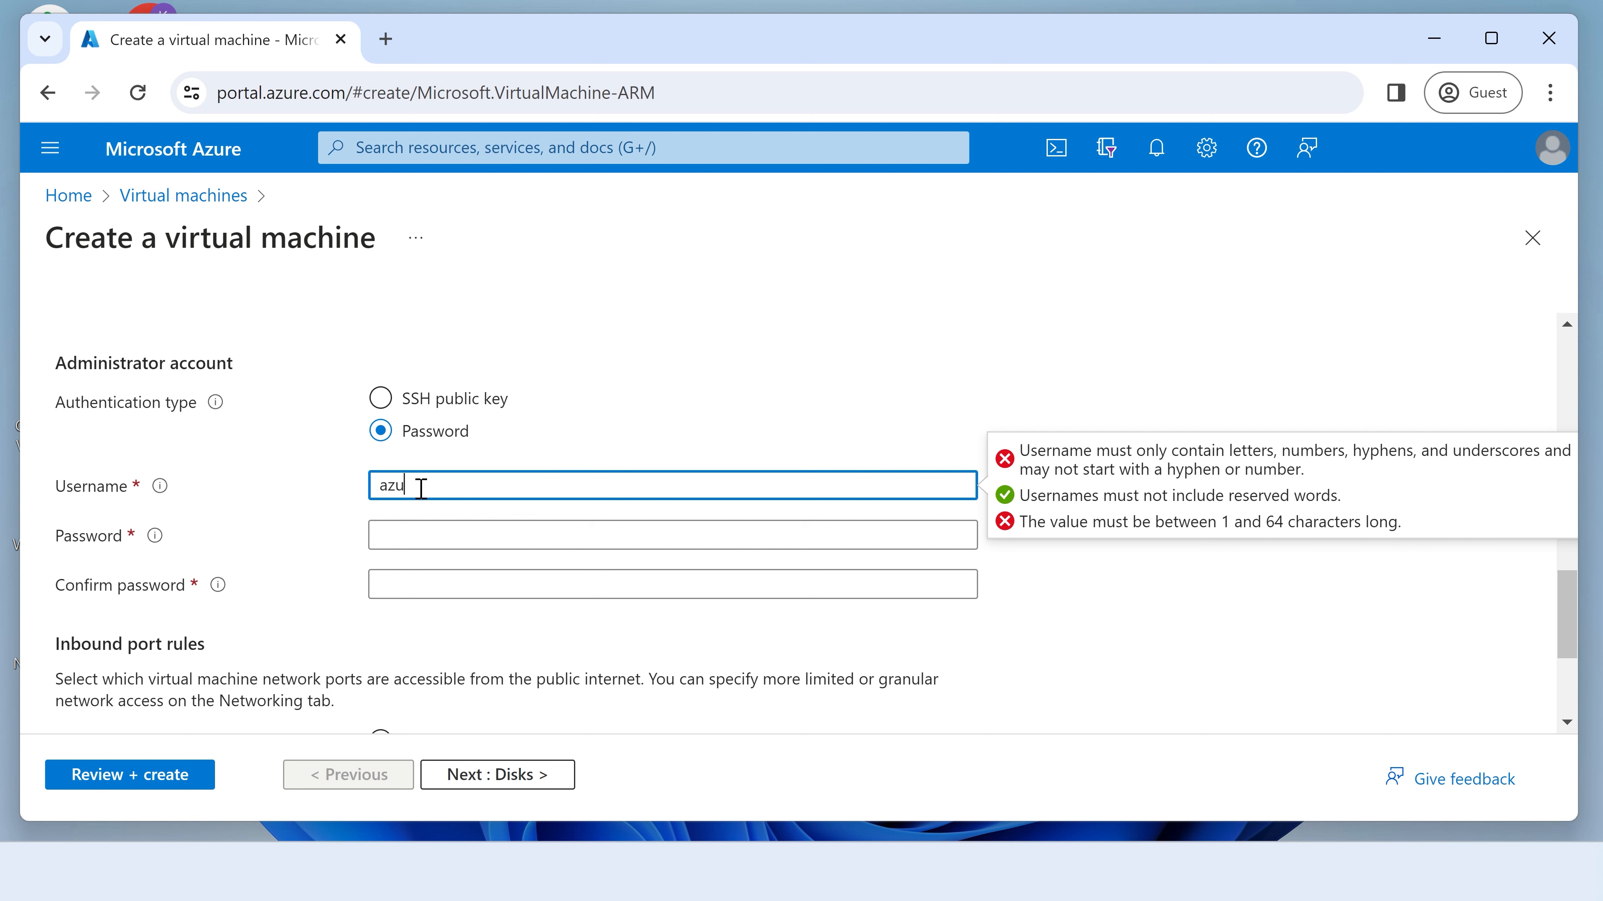
text(azuser)
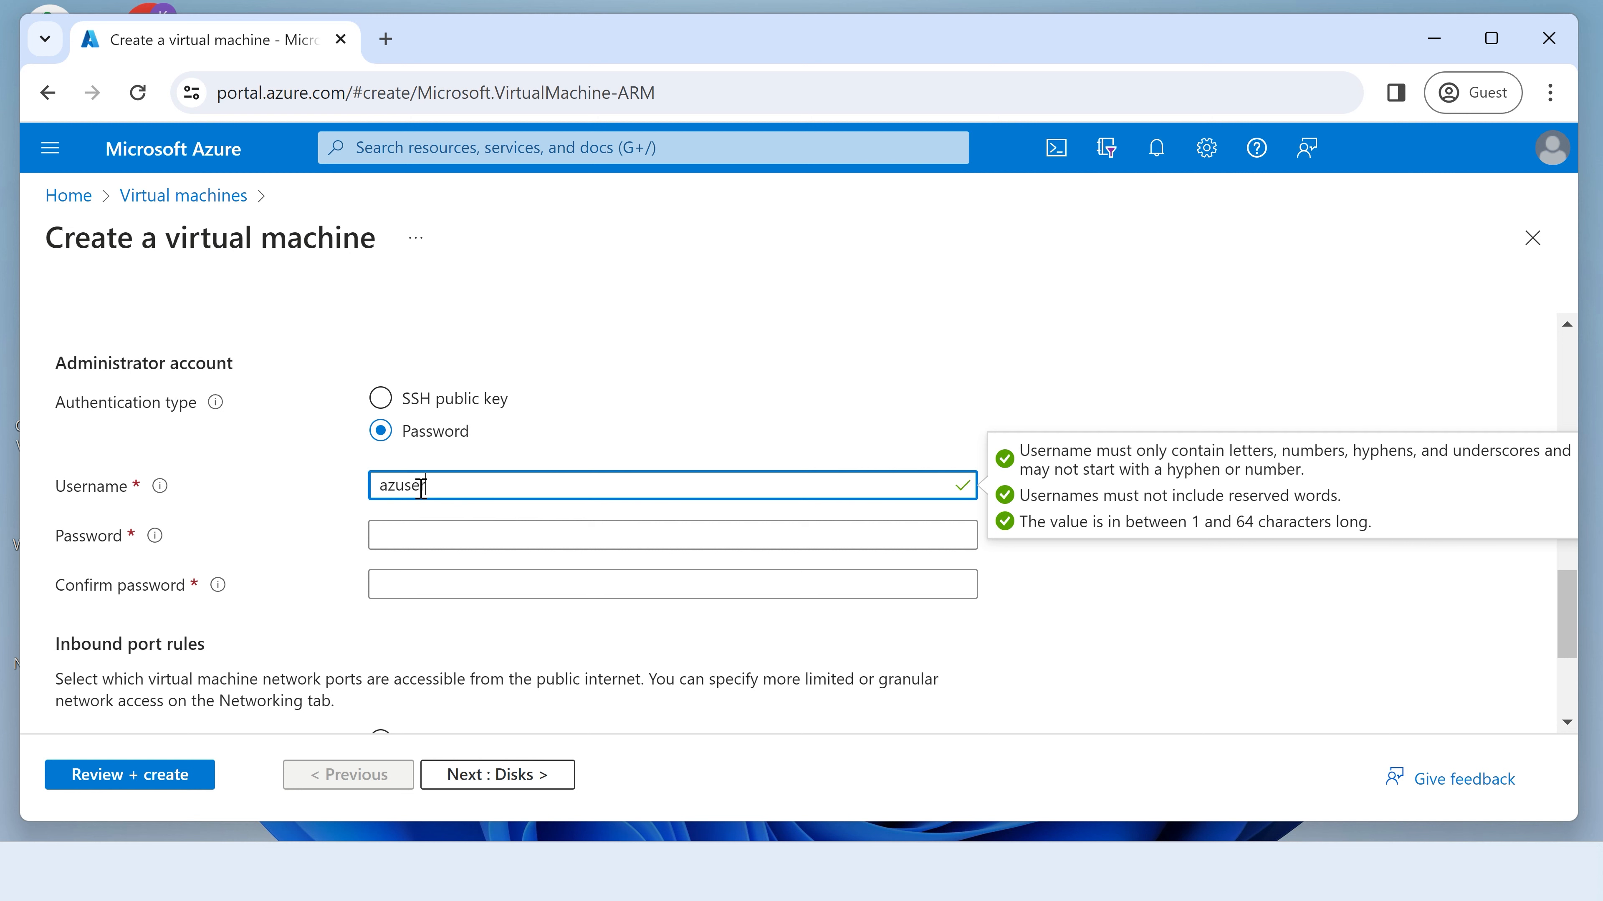
Enter the administrator account's password and repeat it in the confirmation field.
click(395, 536)
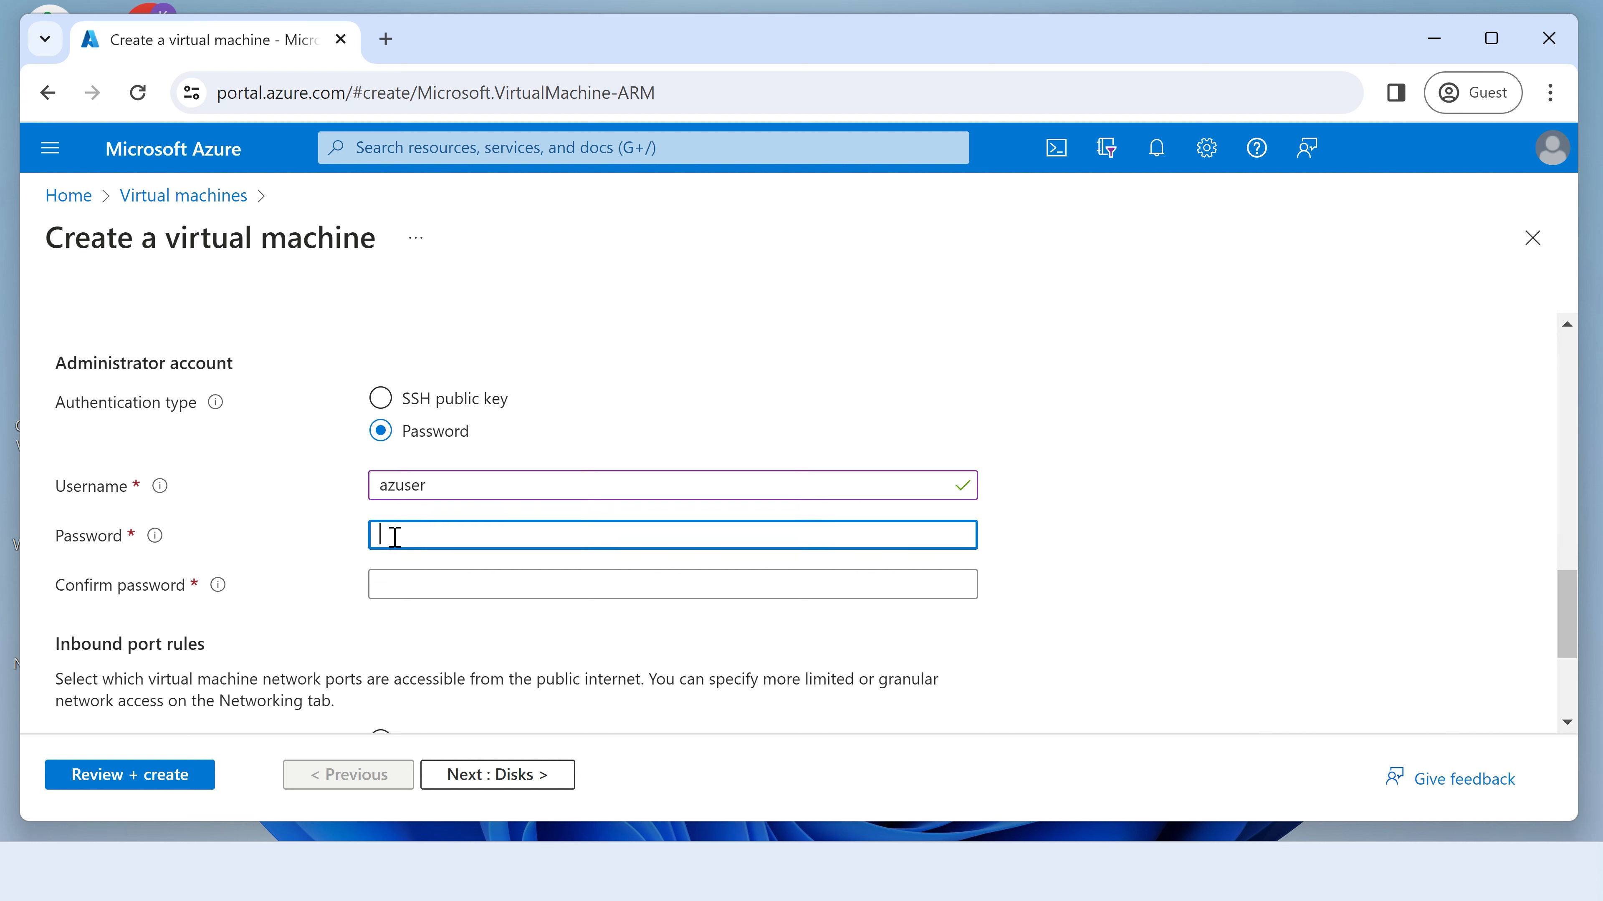
text(••••)
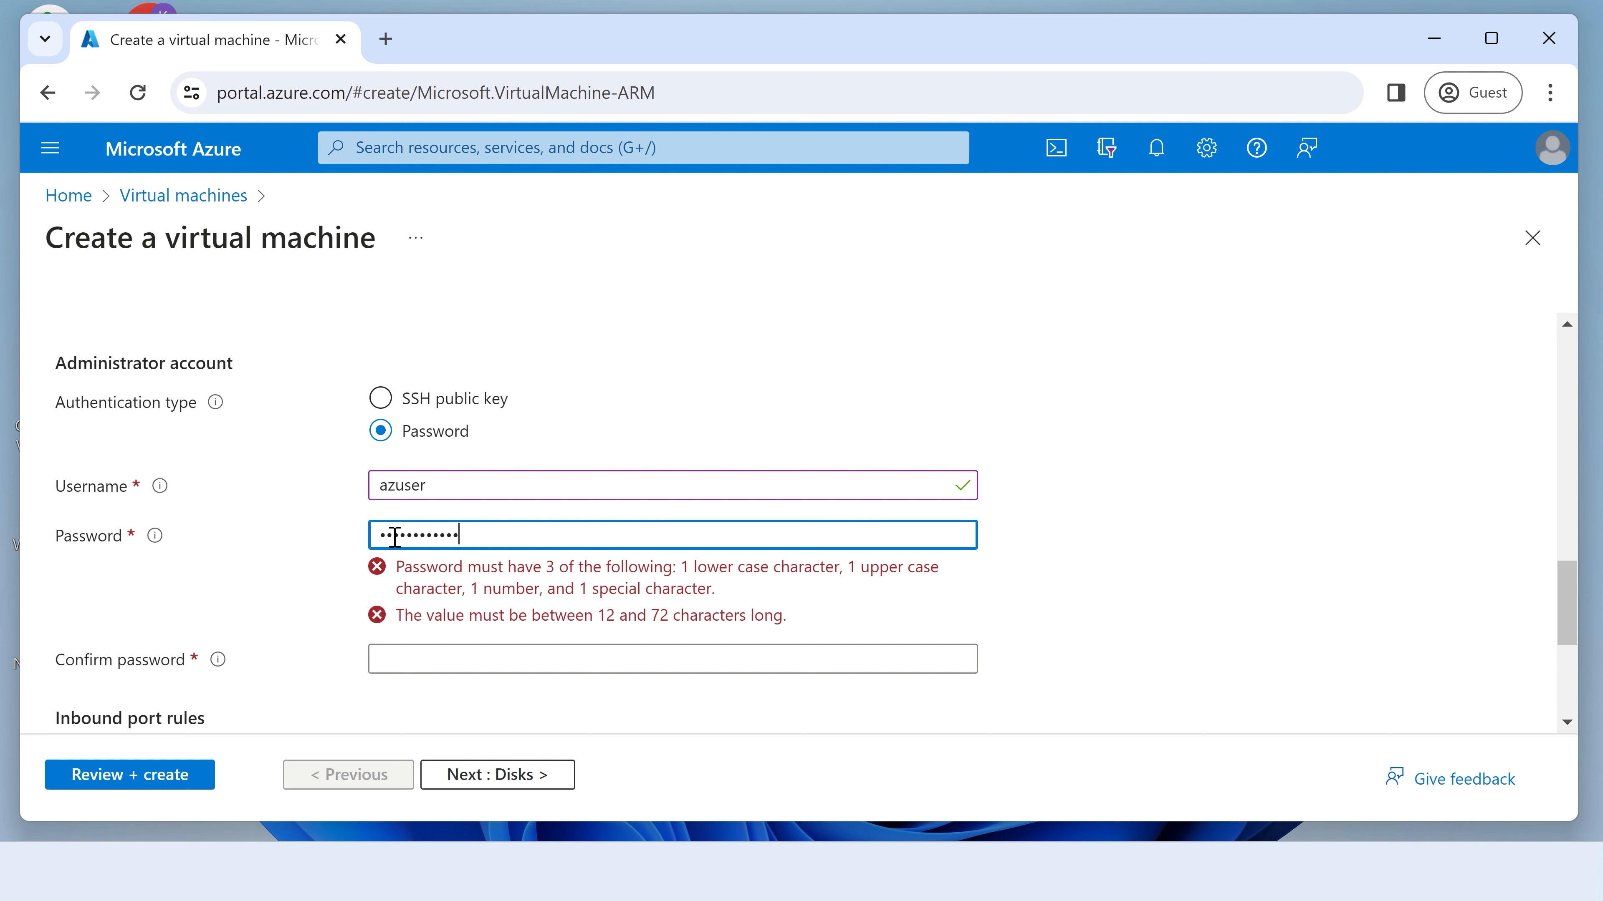
click(427, 587)
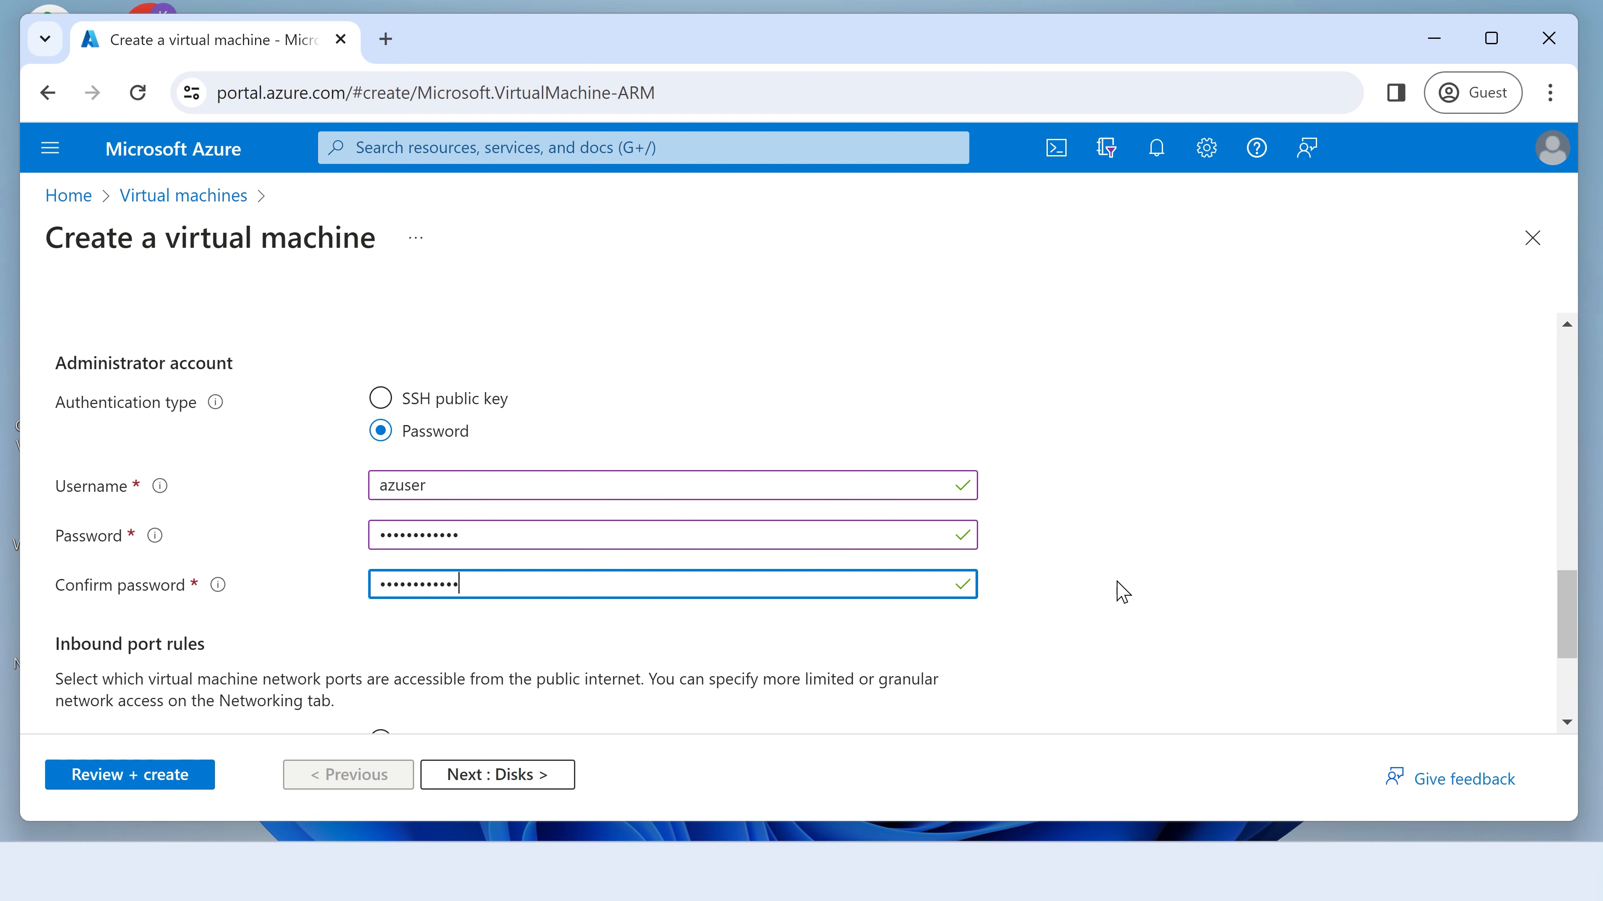
Keep the default inbound port and disk settings, and set the network interface's public IP to None.
scroll(1120, 592, down, 4)
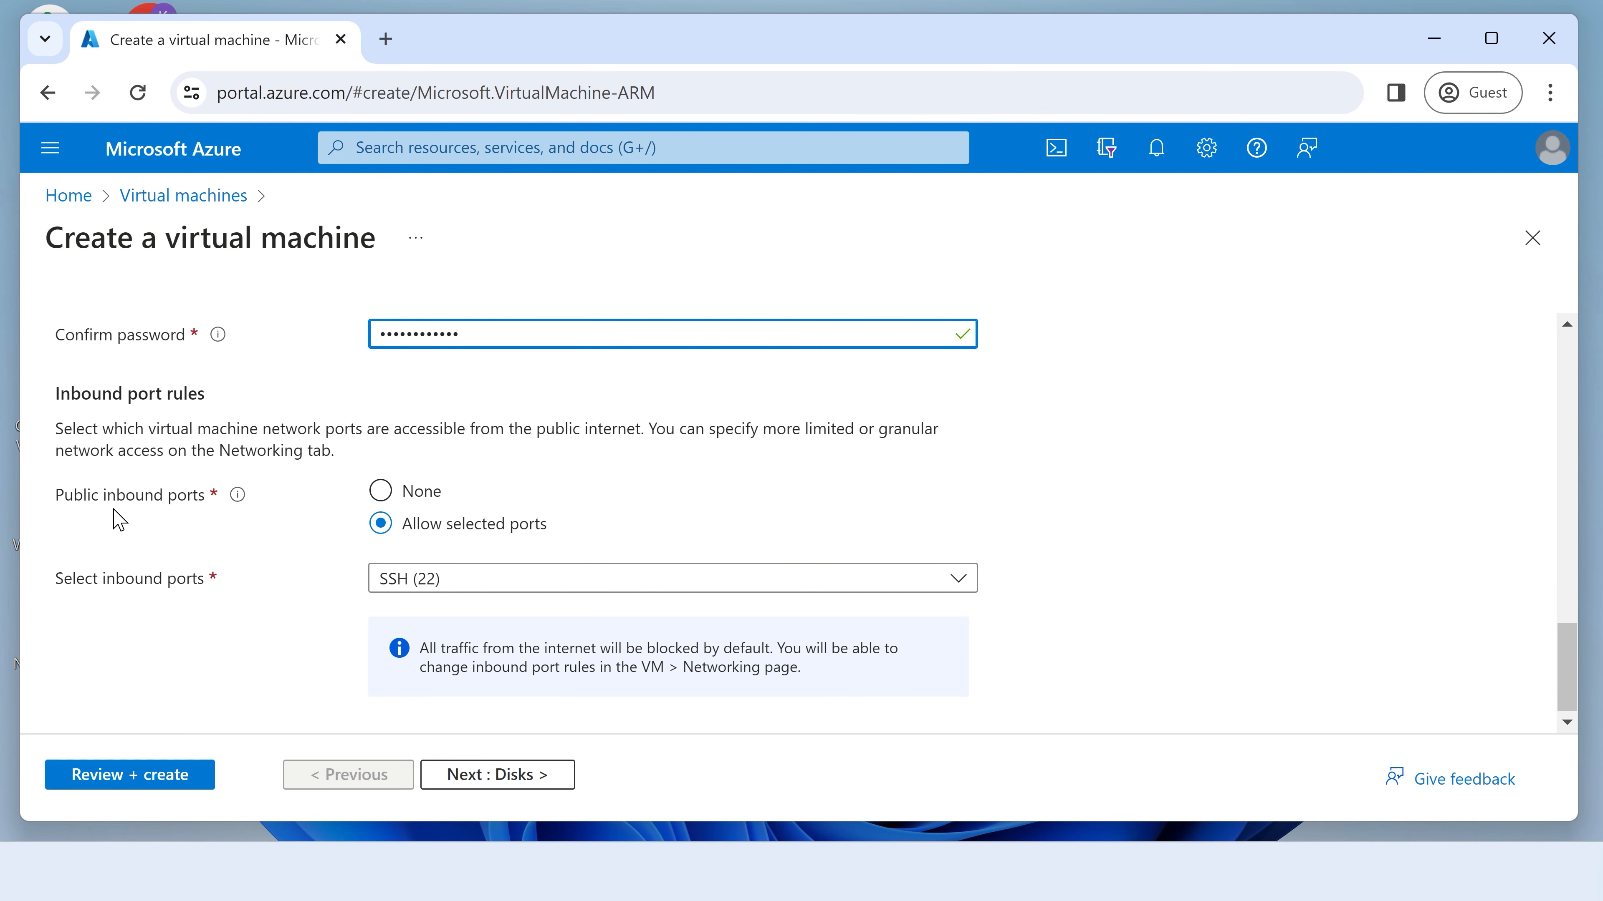
scroll(256, 656, down, 1)
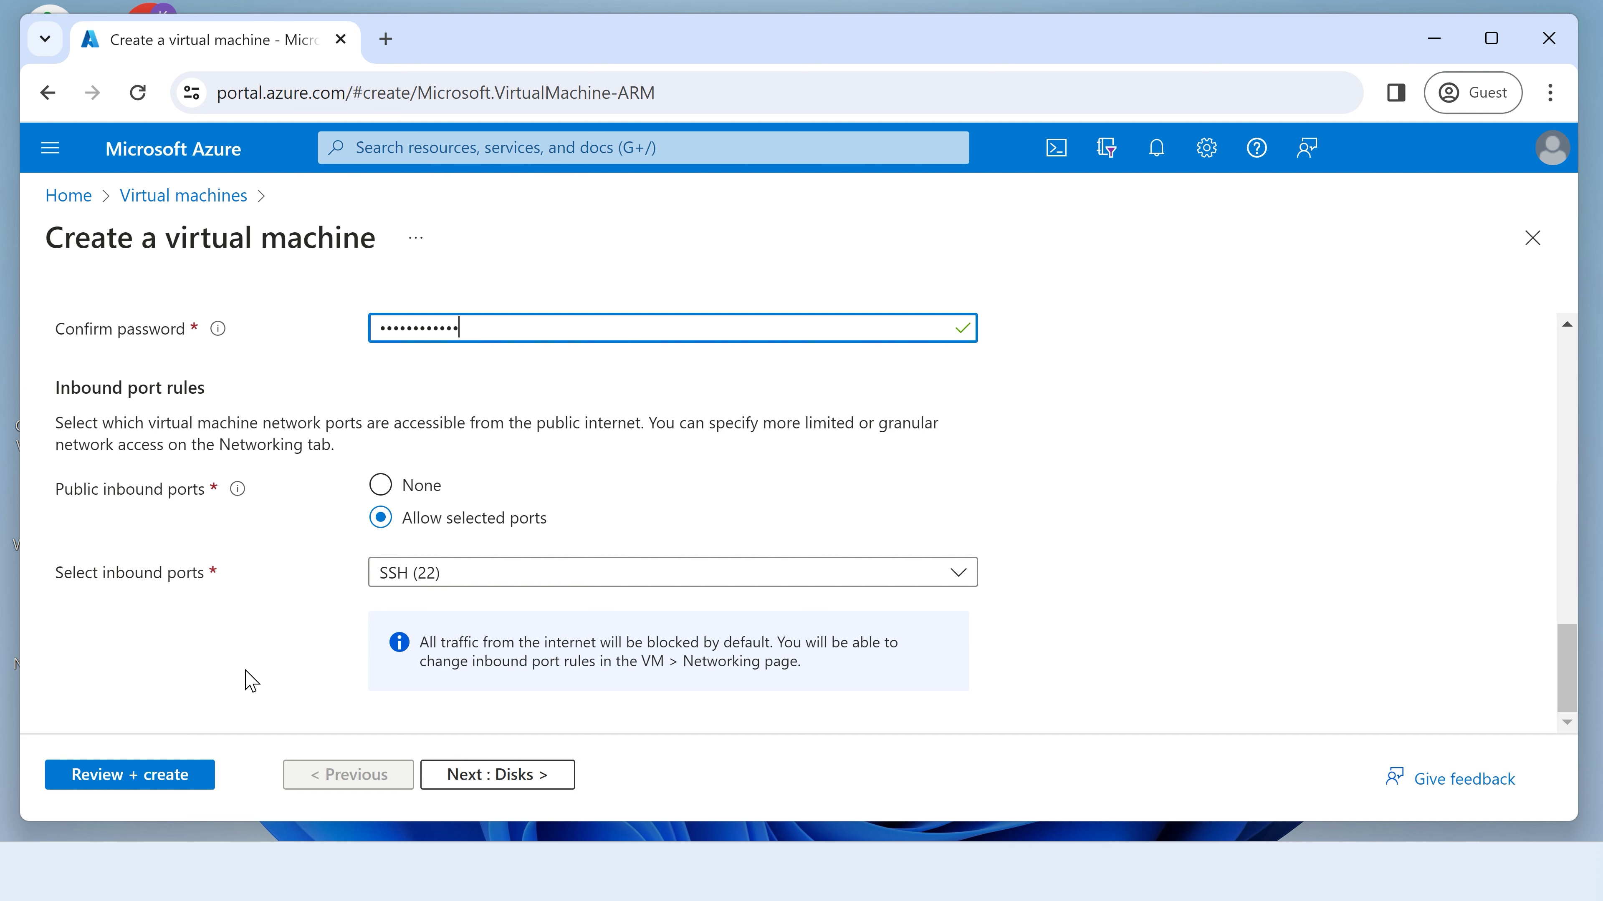
click(498, 778)
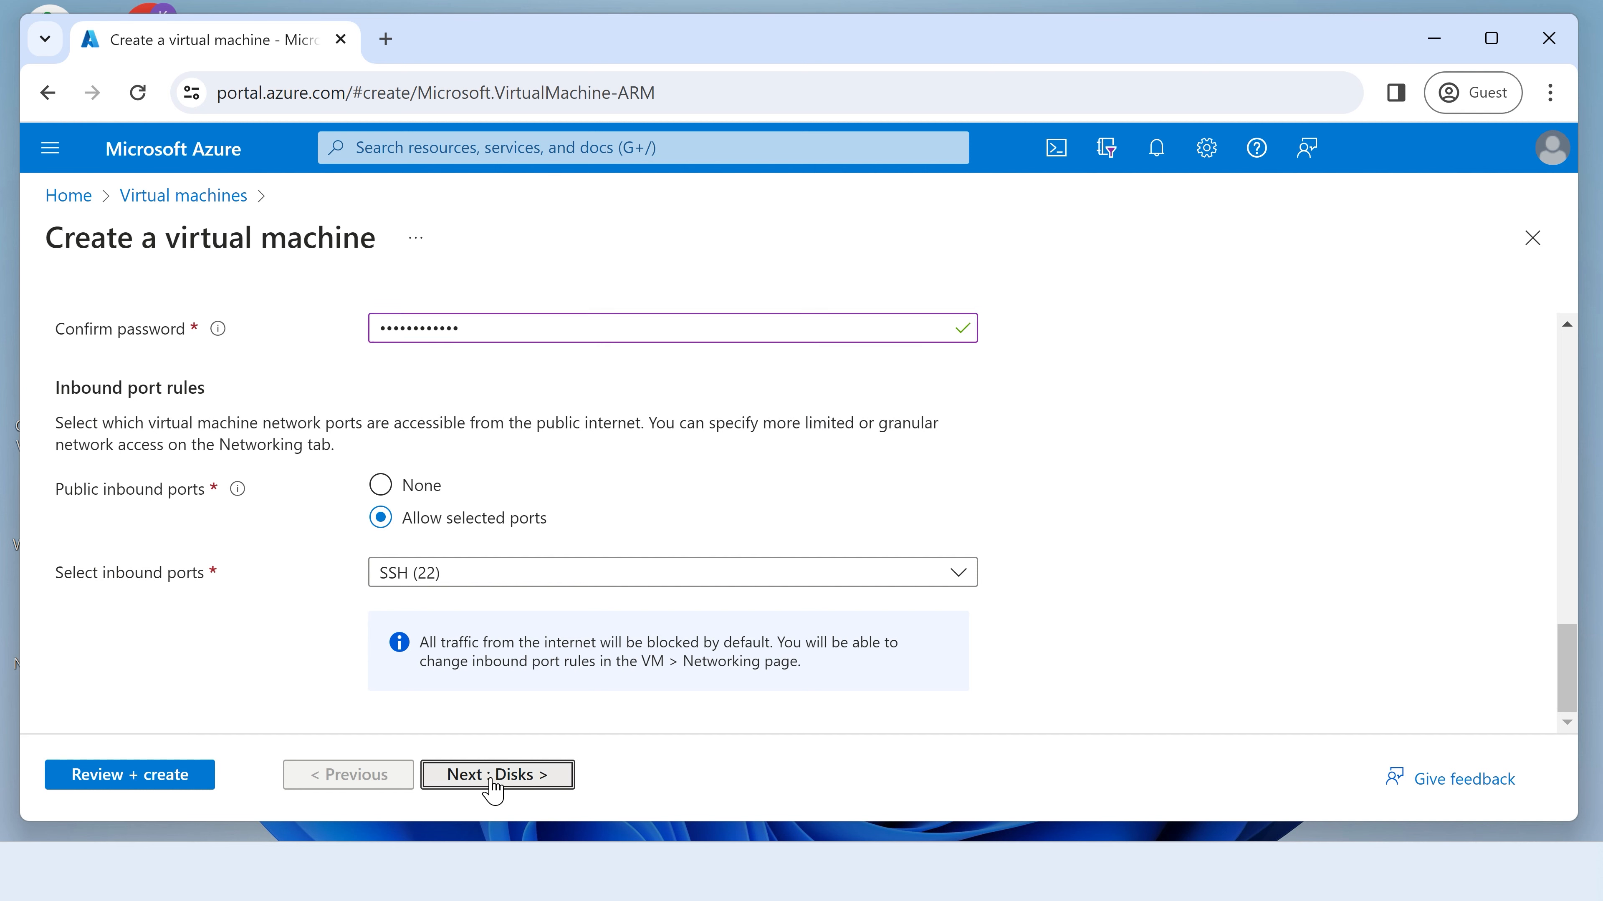
scroll(284, 676, down, 3)
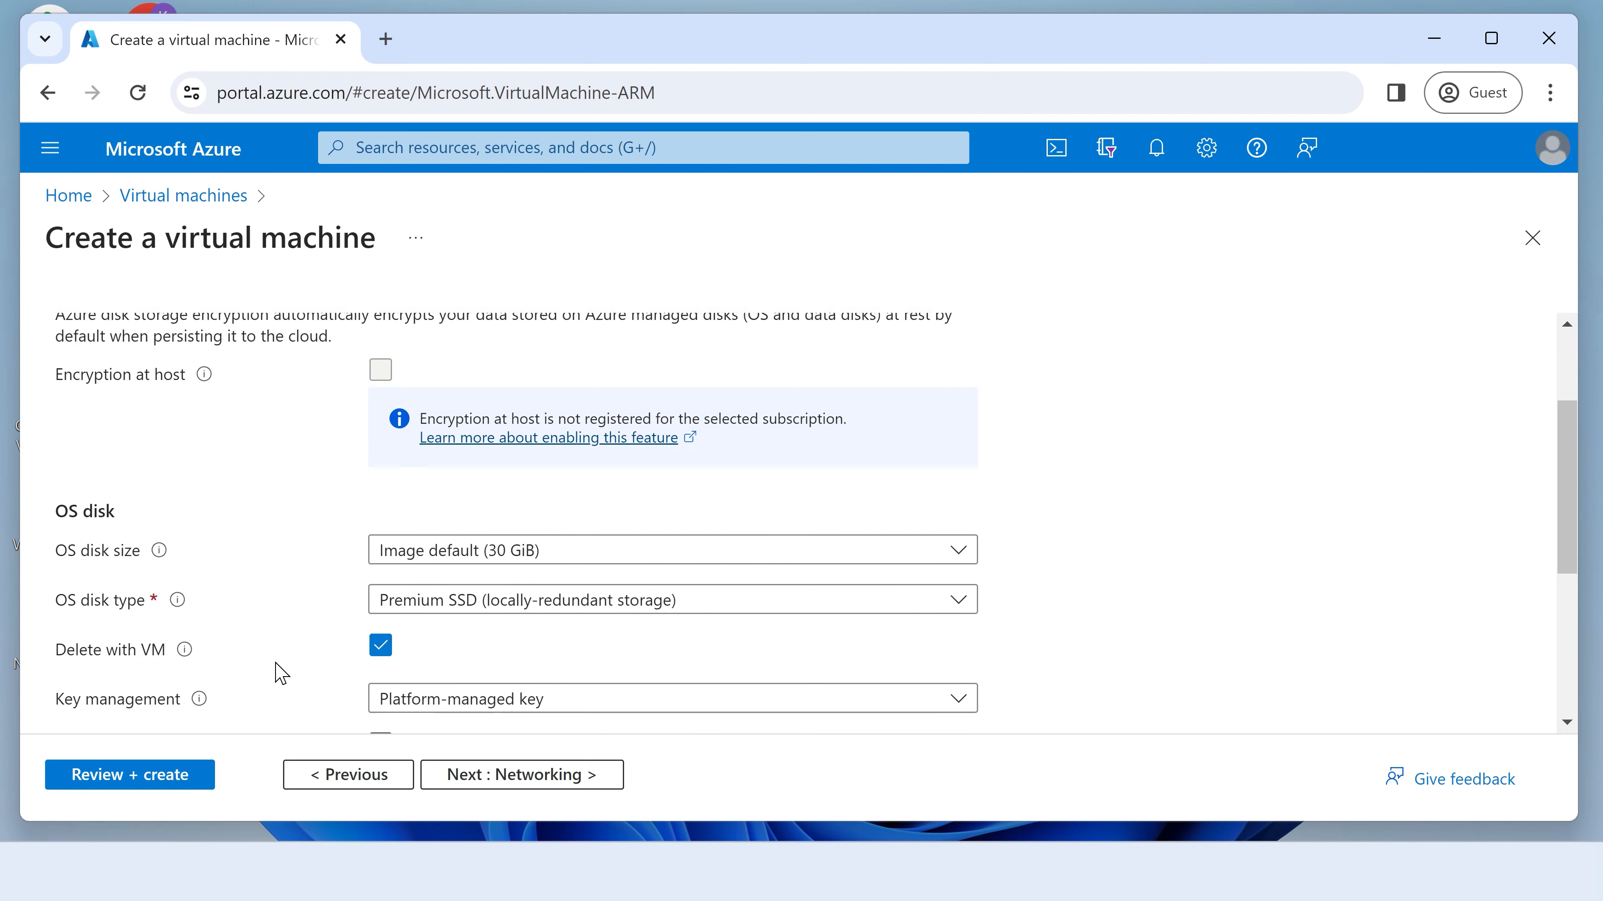
click(536, 775)
scroll(289, 637, down, 2)
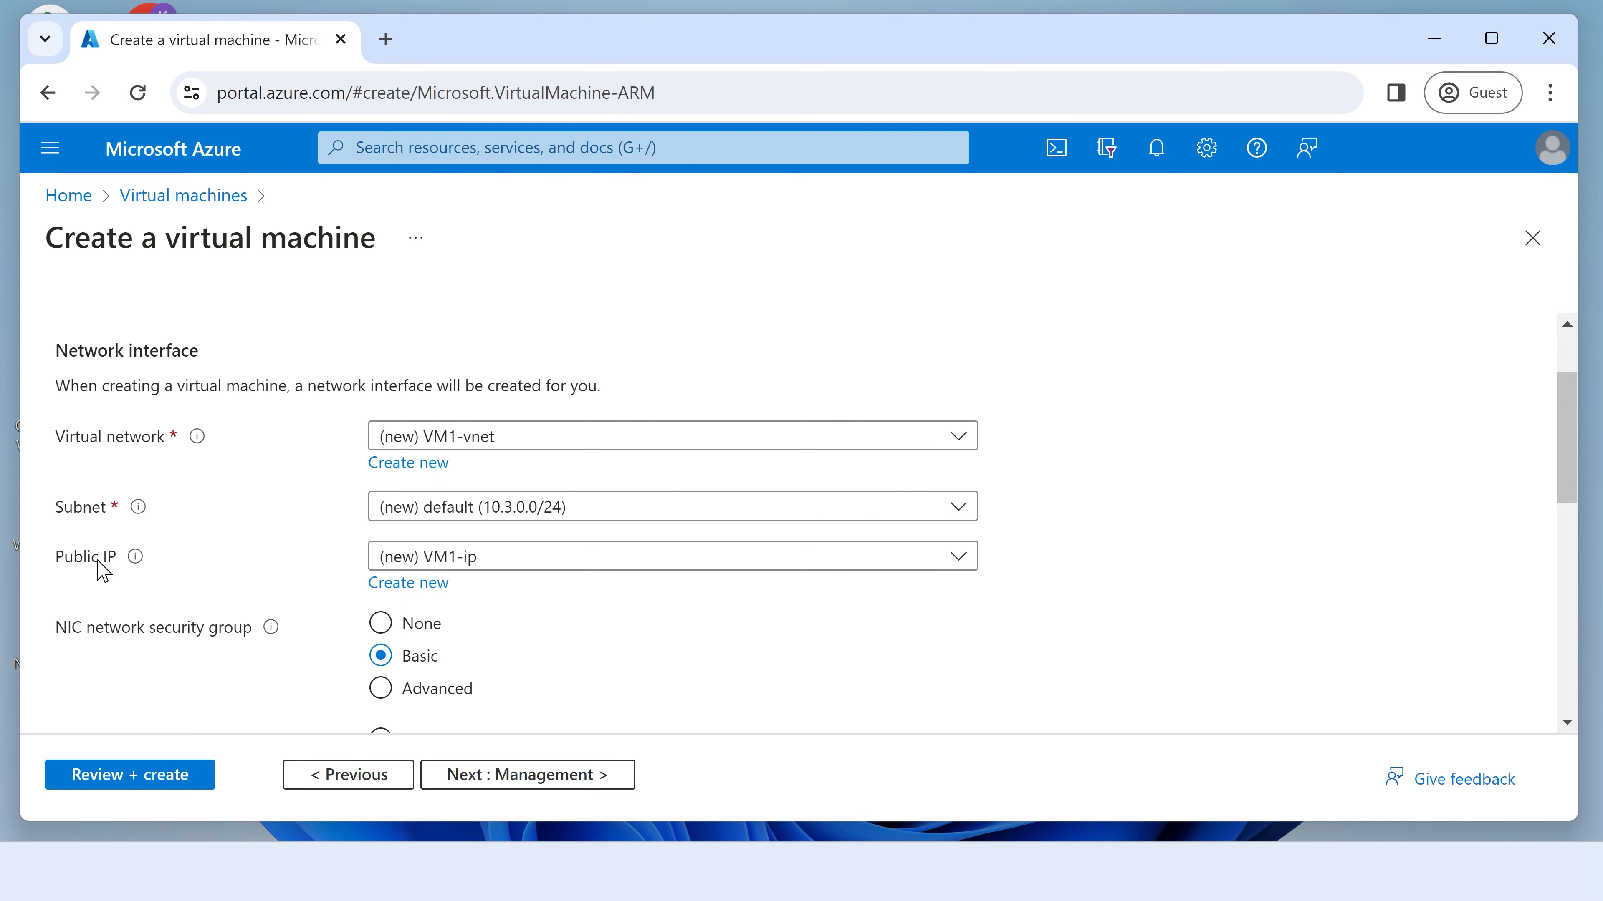
click(958, 557)
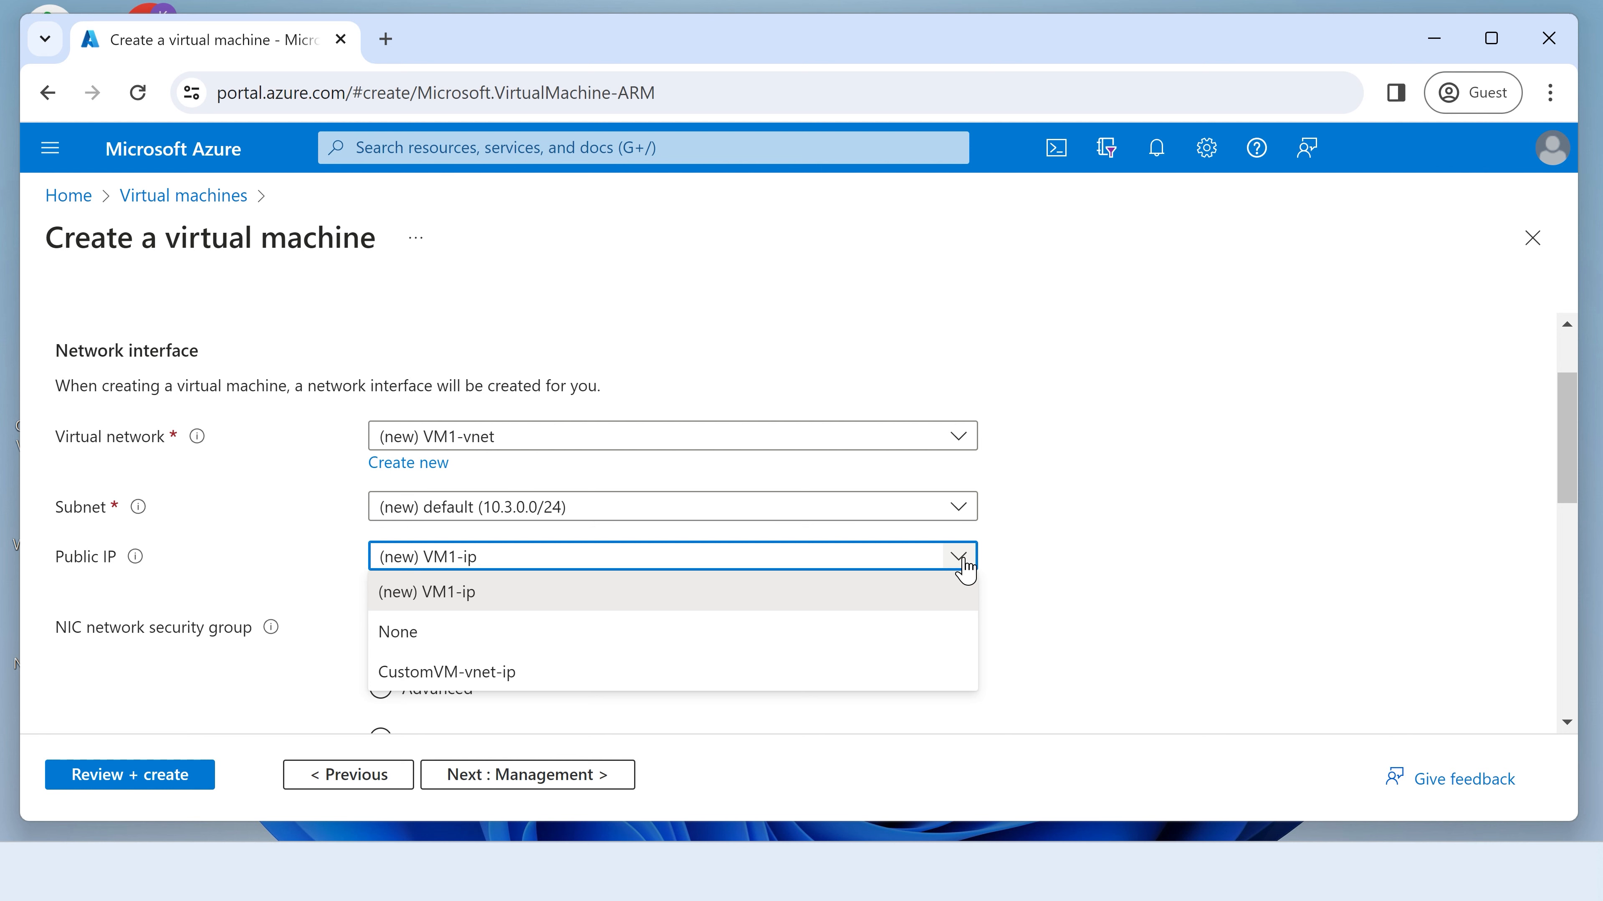
click(455, 633)
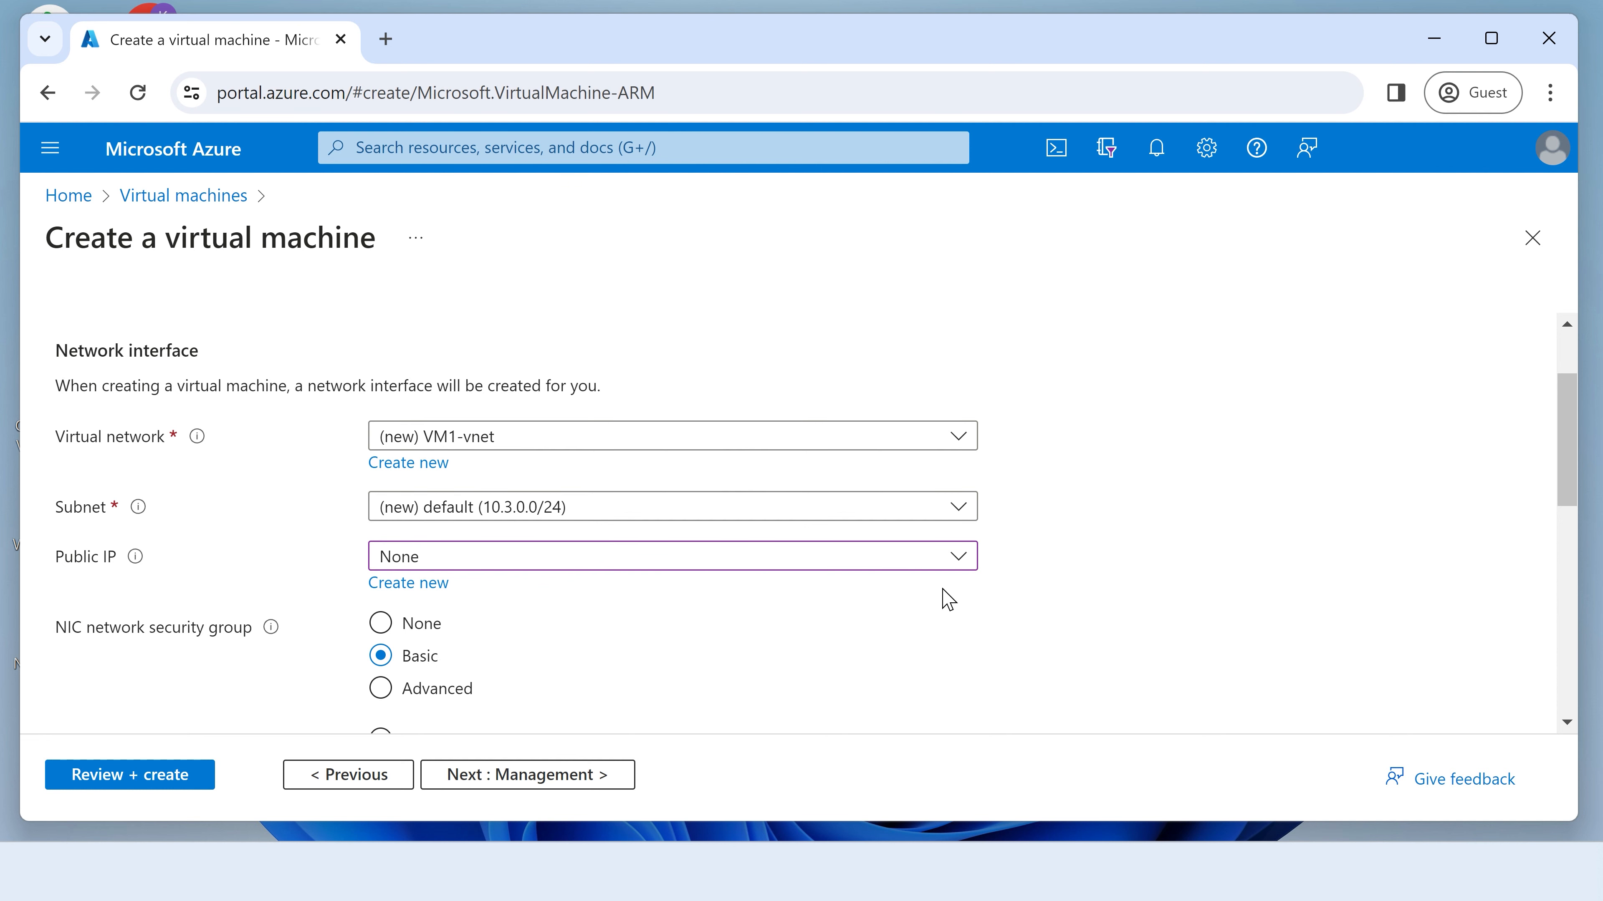
Validate the virtual machine's configuration and deploy it.
scroll(1166, 572, down, 1)
scroll(1166, 573, down, 2)
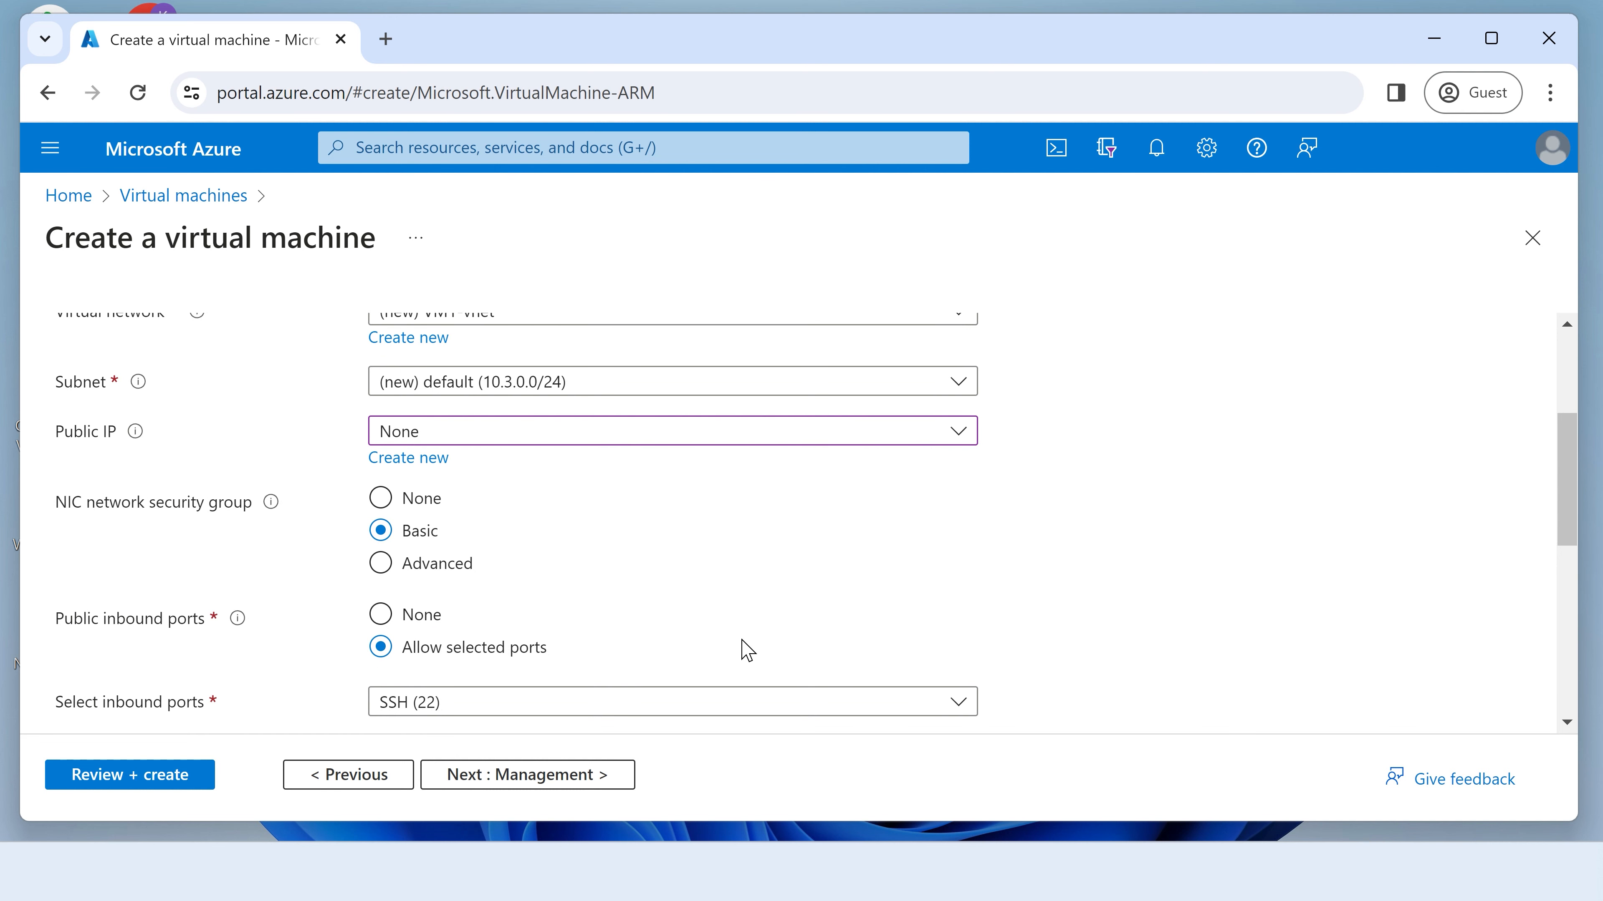
click(85, 790)
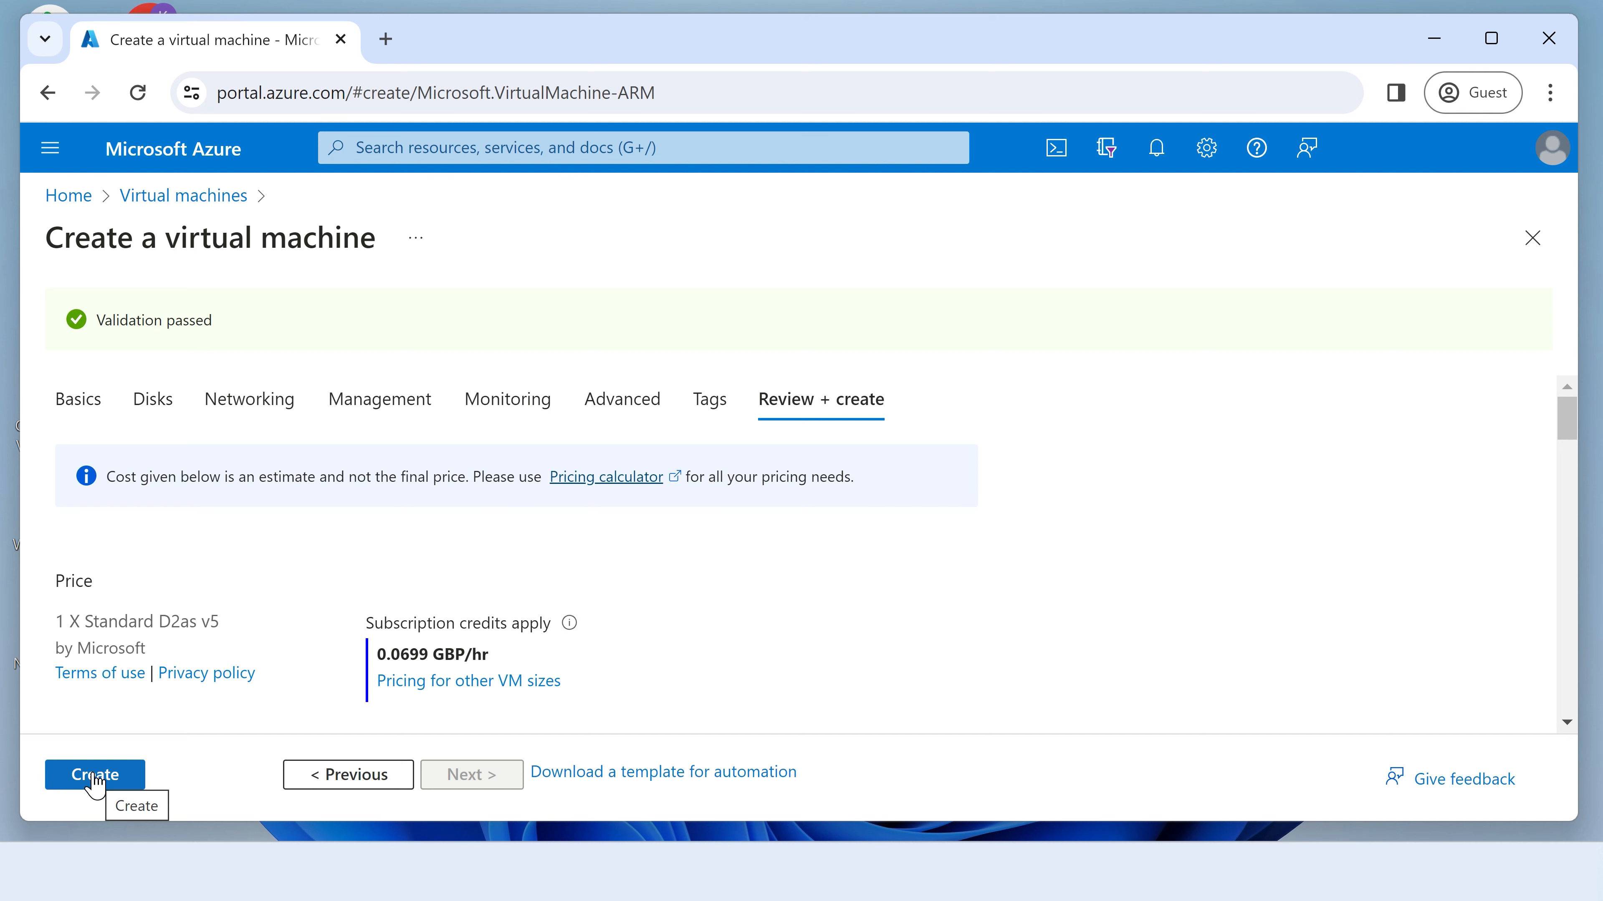
click(96, 777)
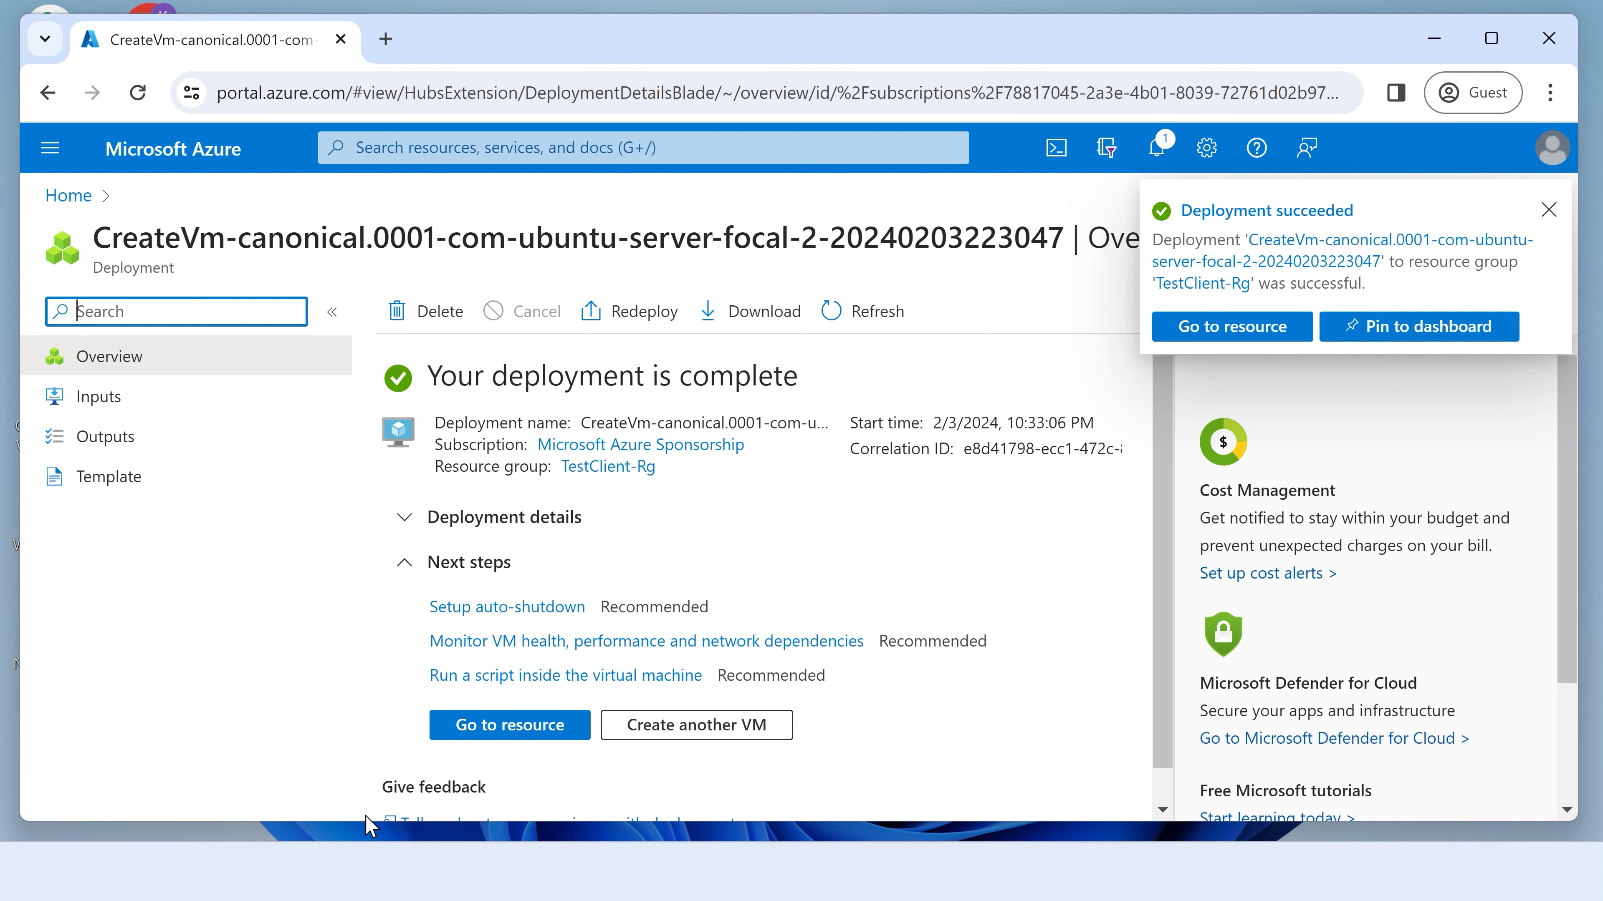
Open the deployed VM1 resource and examine its overview, private IP address and available settings pages.
click(512, 725)
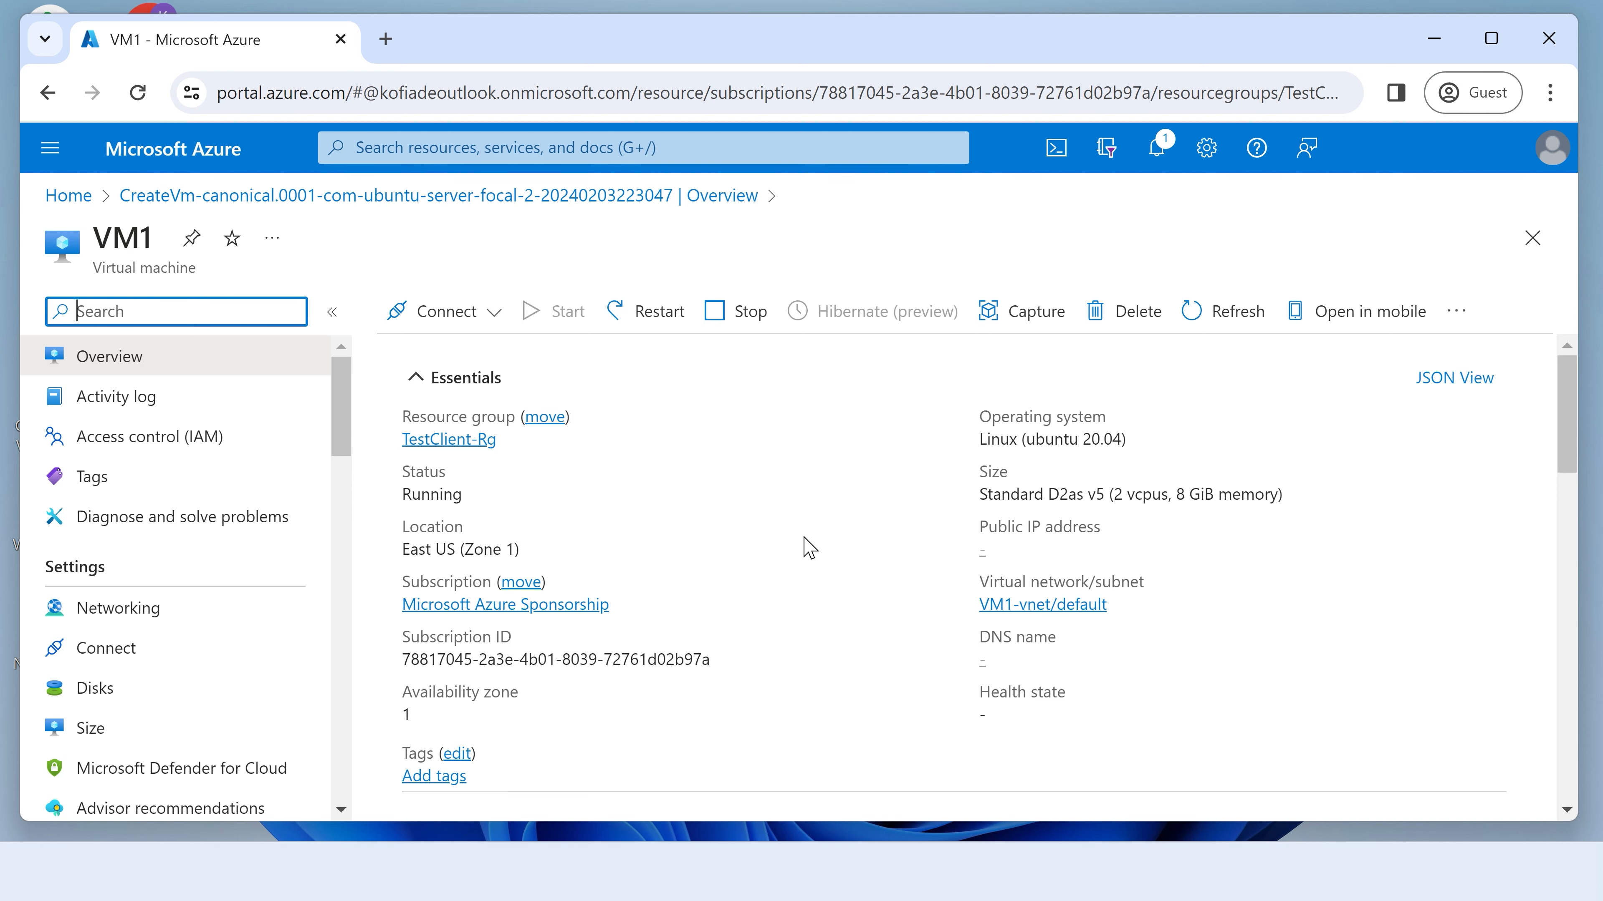
scroll(809, 547, down, 5)
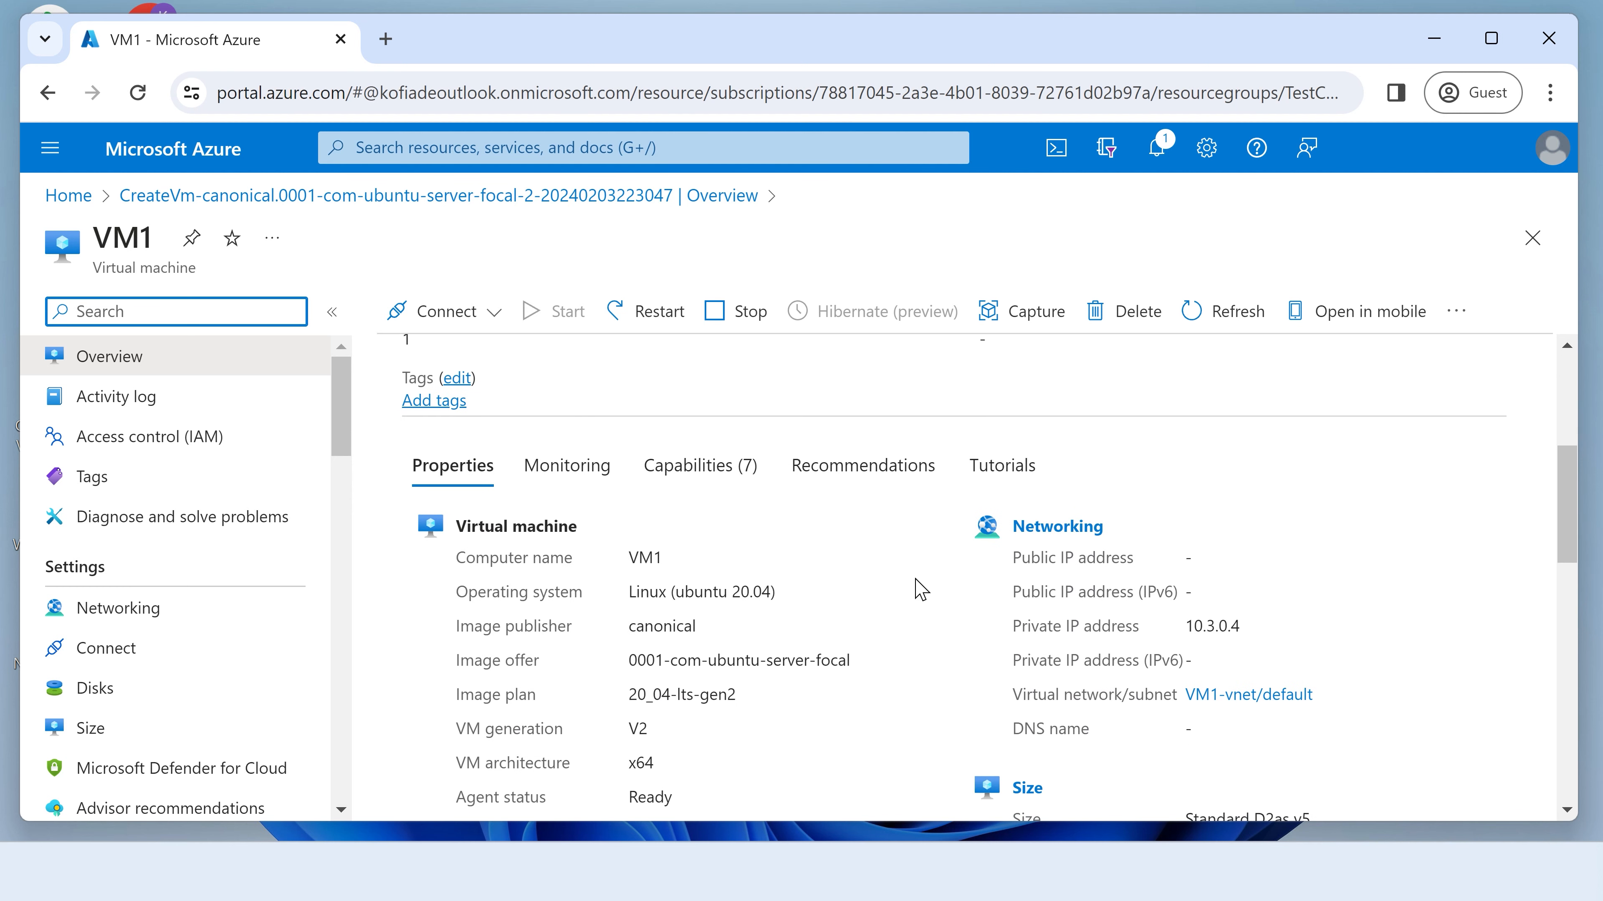
drag(1186, 628, 1224, 626)
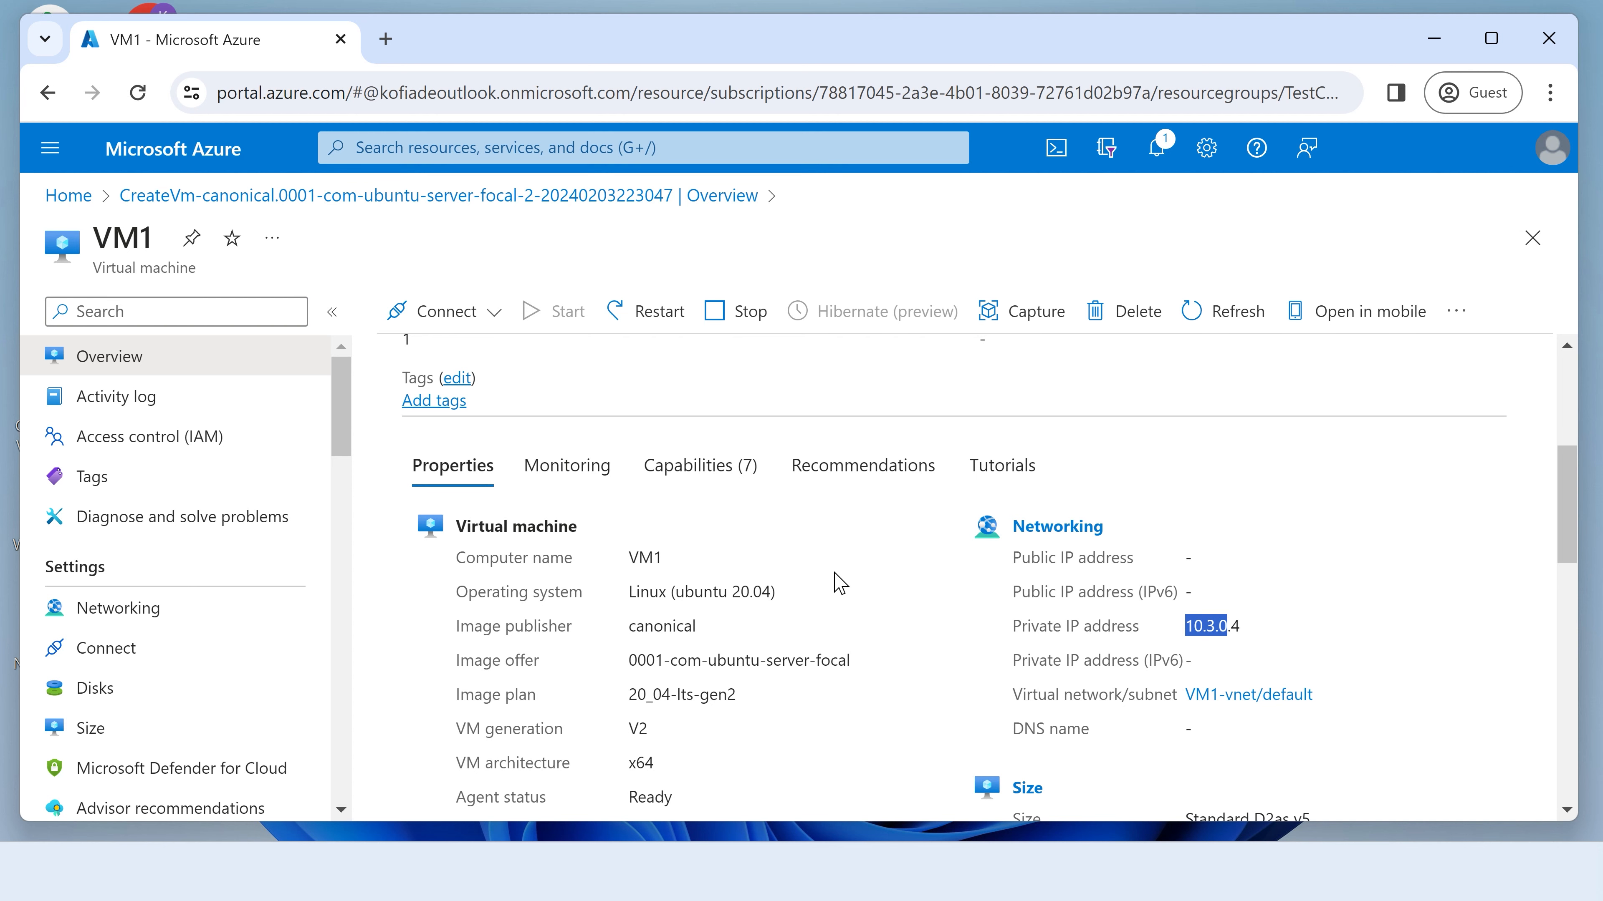
scroll(782, 606, up, 5)
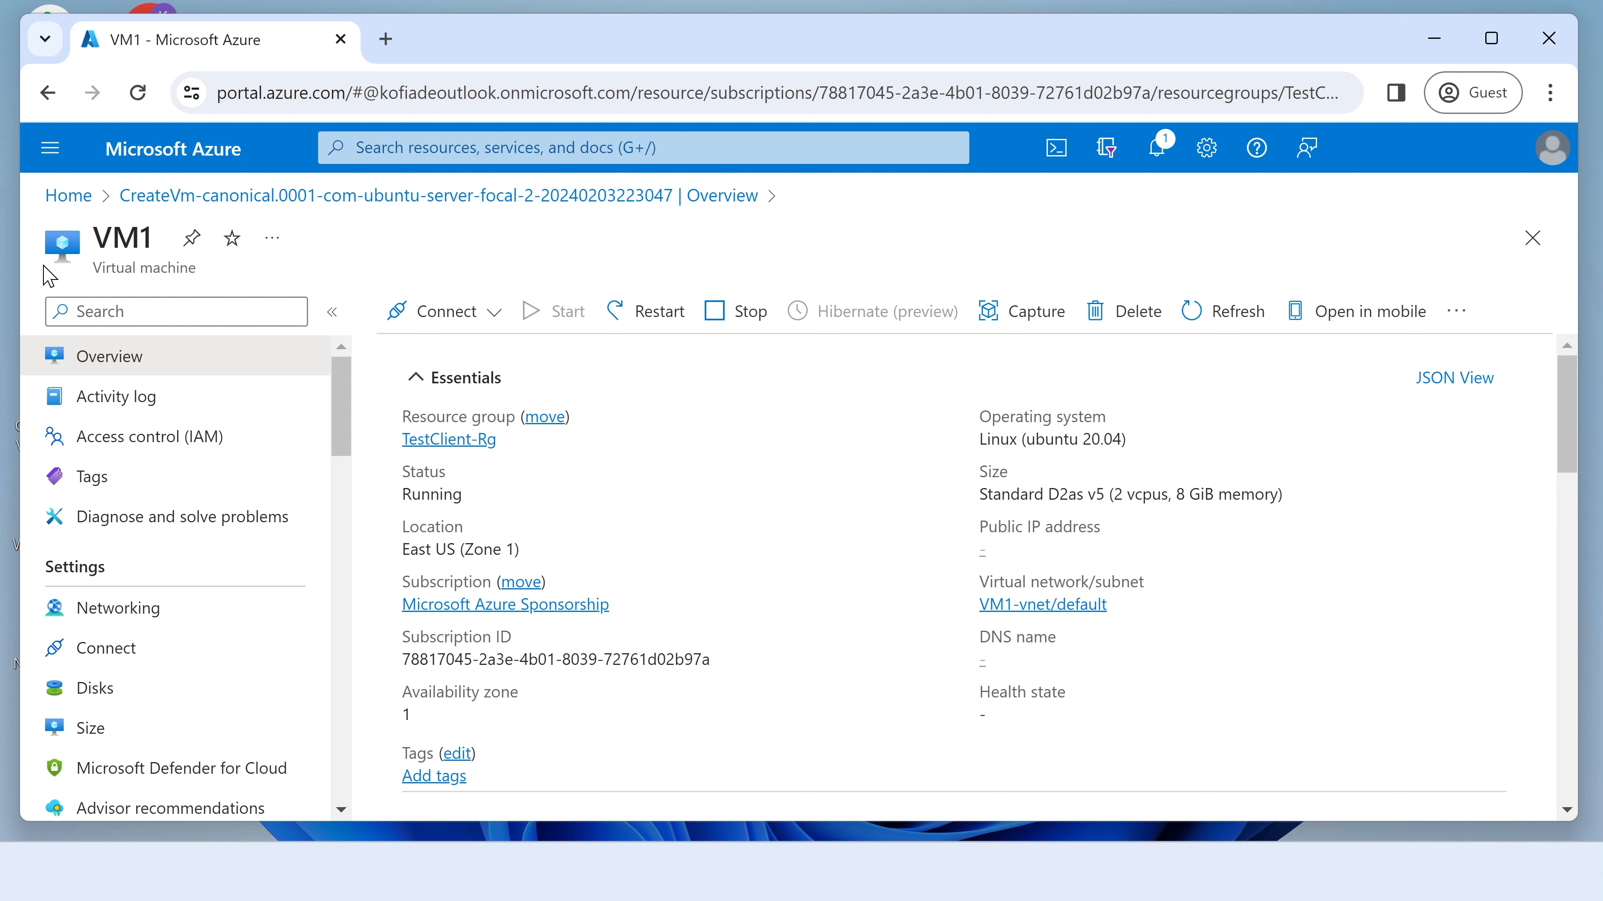
drag(94, 237, 145, 240)
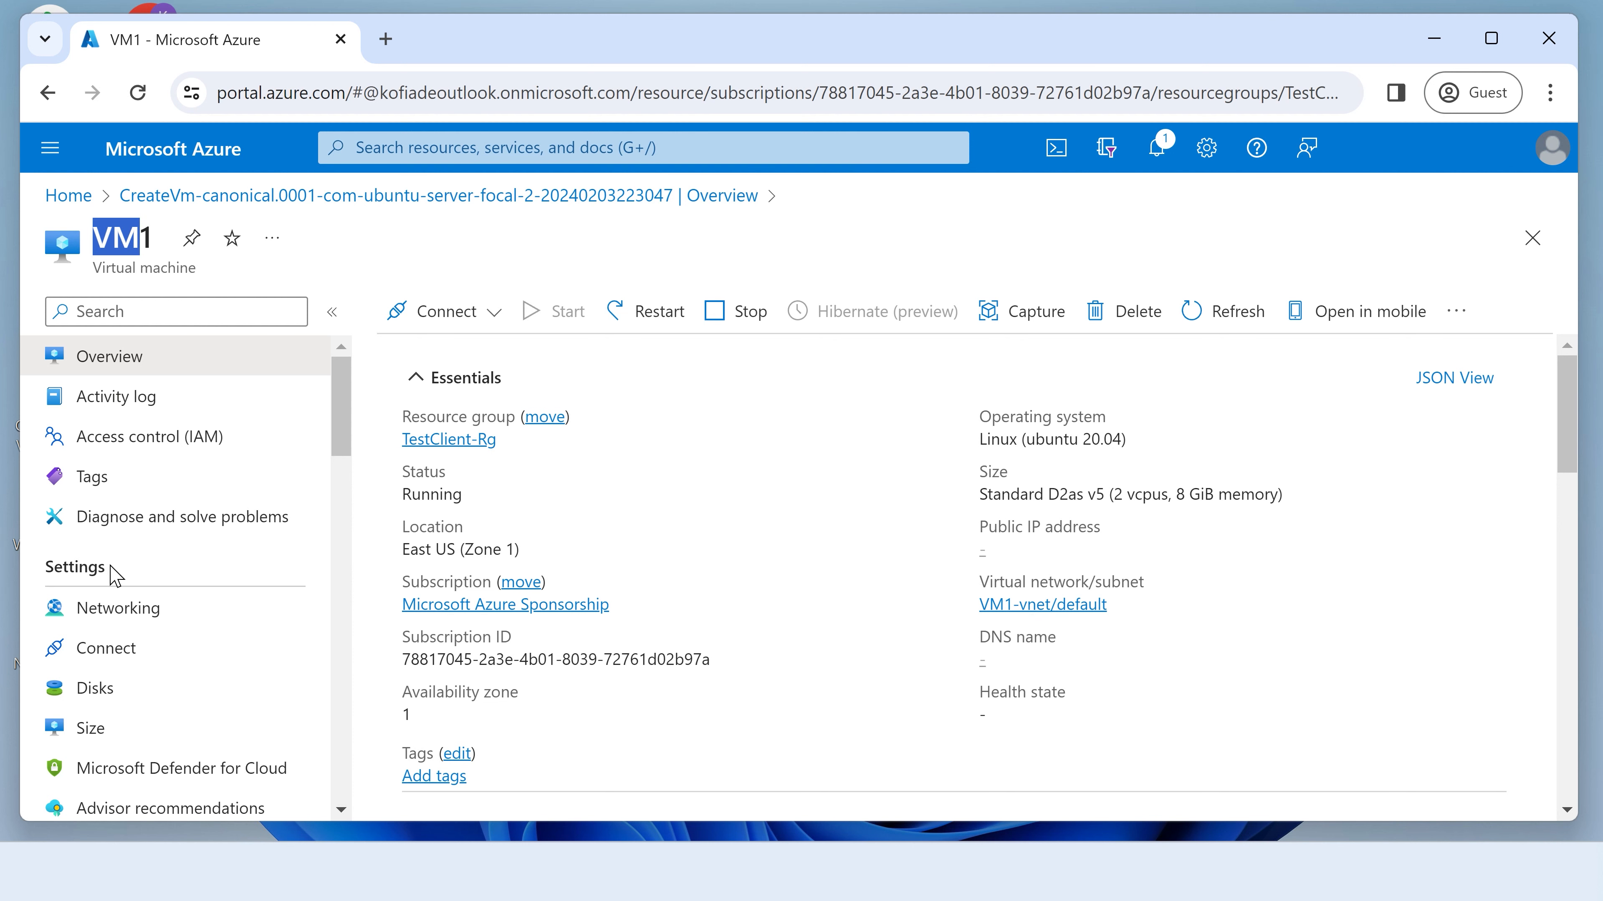
scroll(211, 549, down, 4)
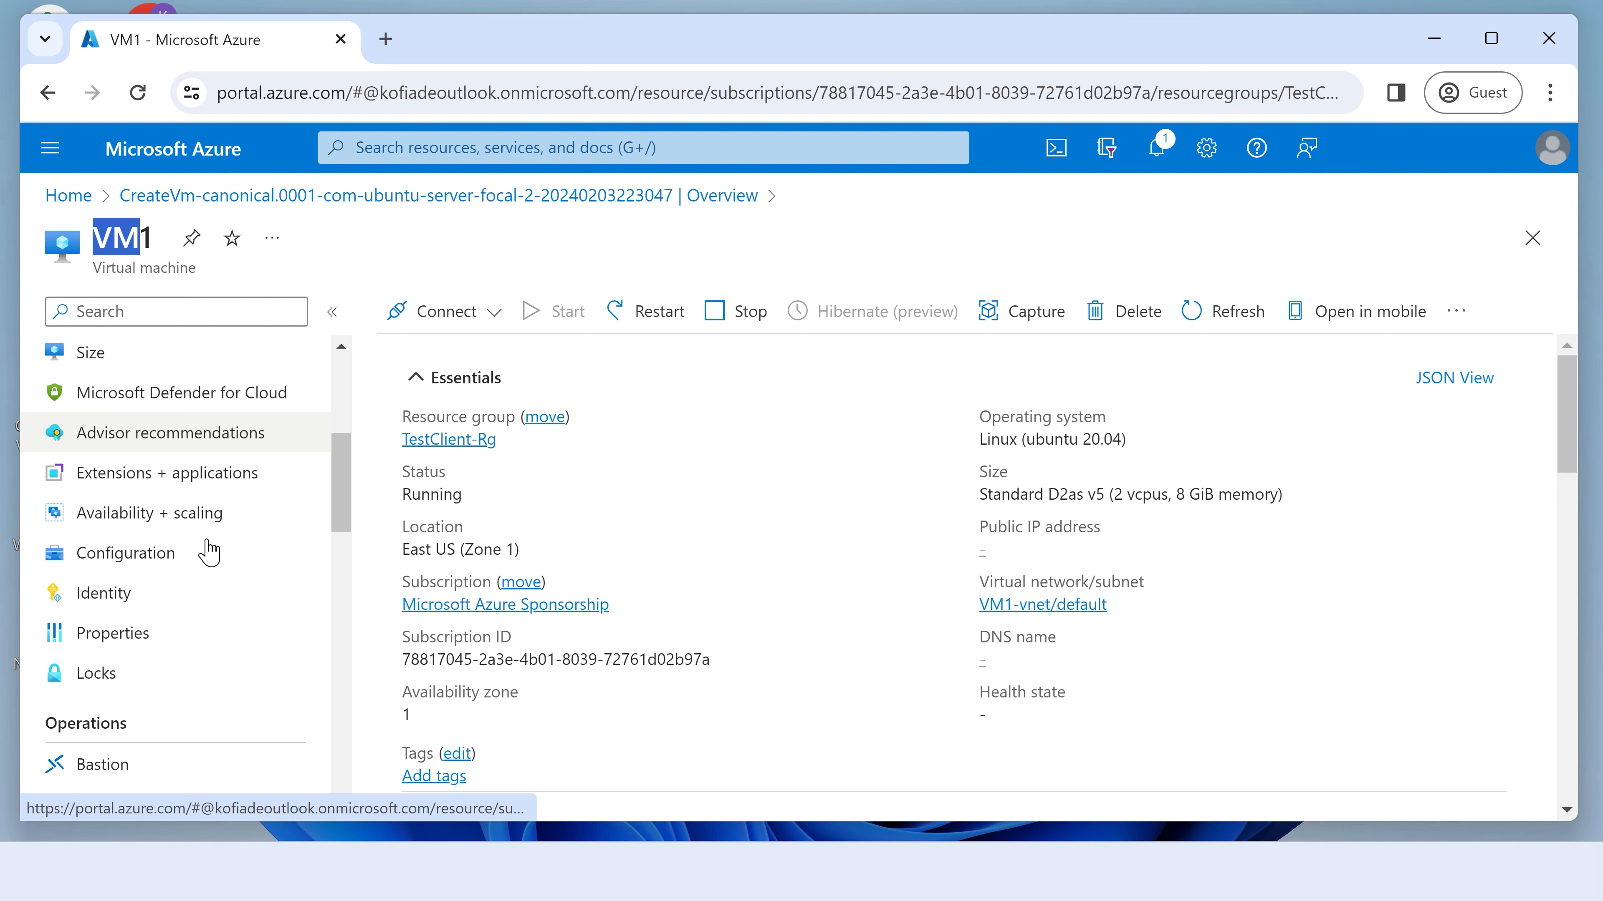
scroll(209, 553, down, 2)
scroll(209, 553, up, 2)
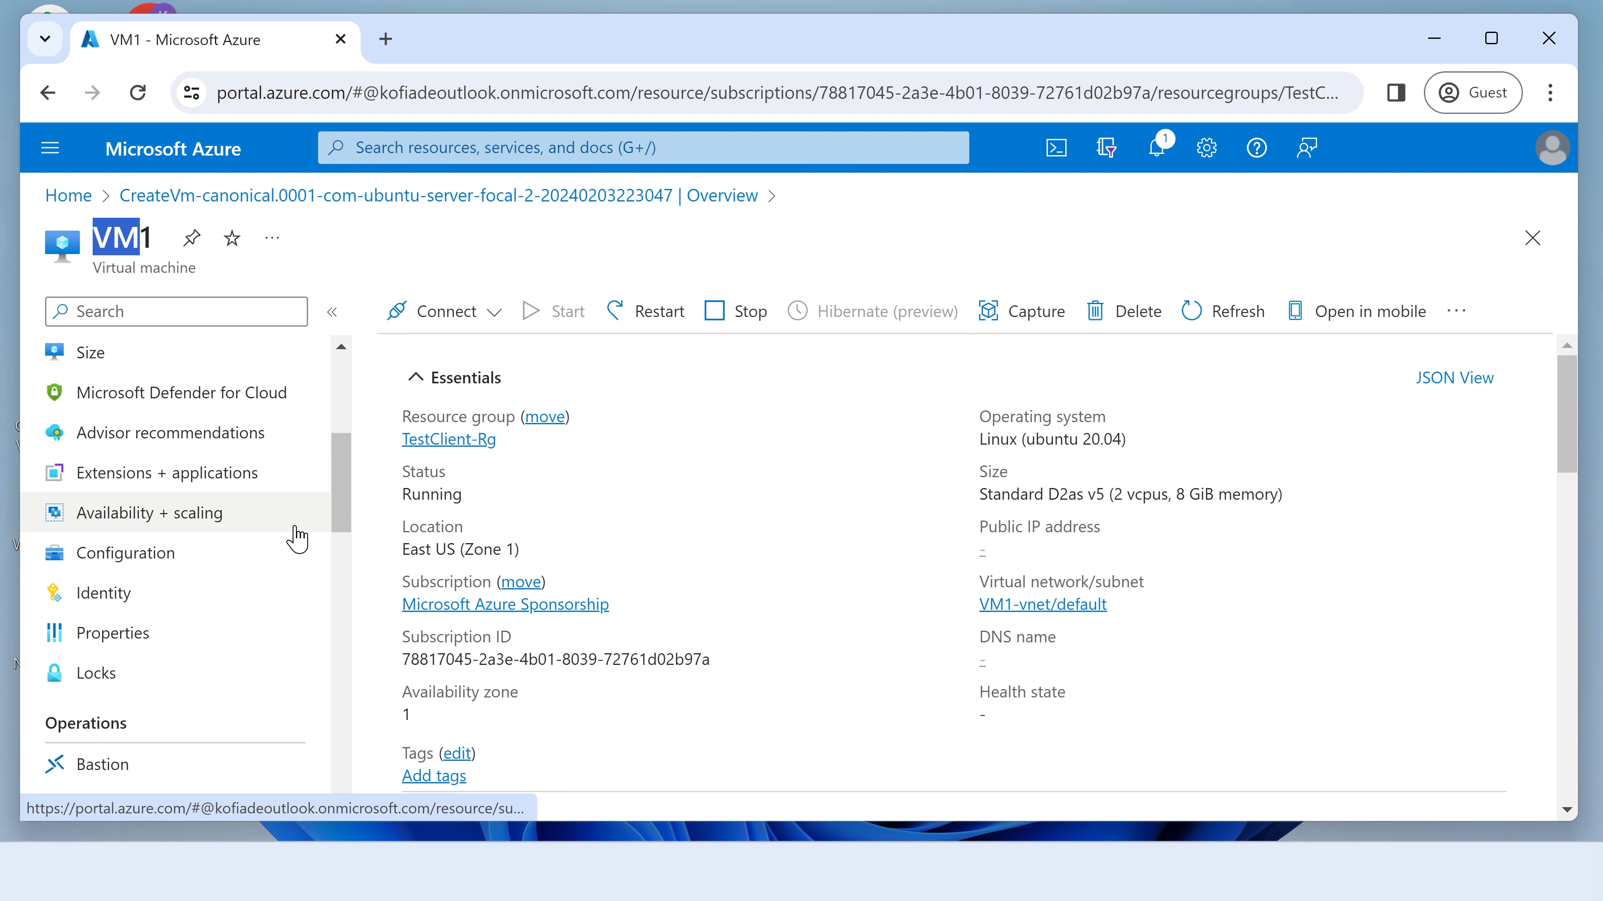
scroll(261, 558, up, 4)
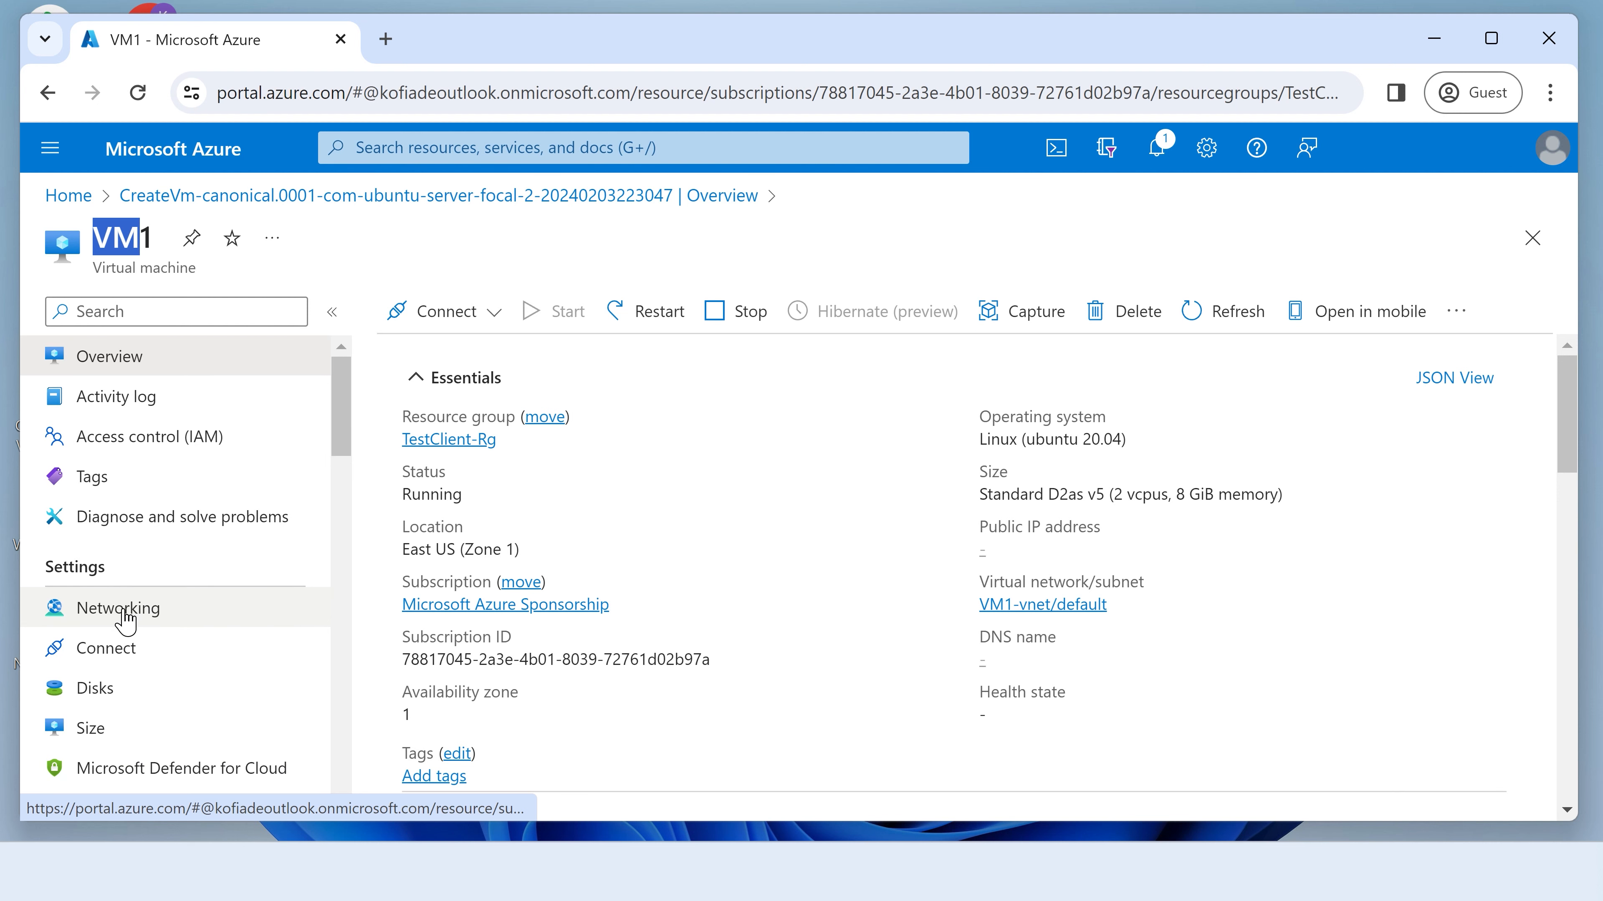
Examine VM1's networking details, including its virtual network and subnet, and open the Subnets page of VM1-vnet.
click(123, 621)
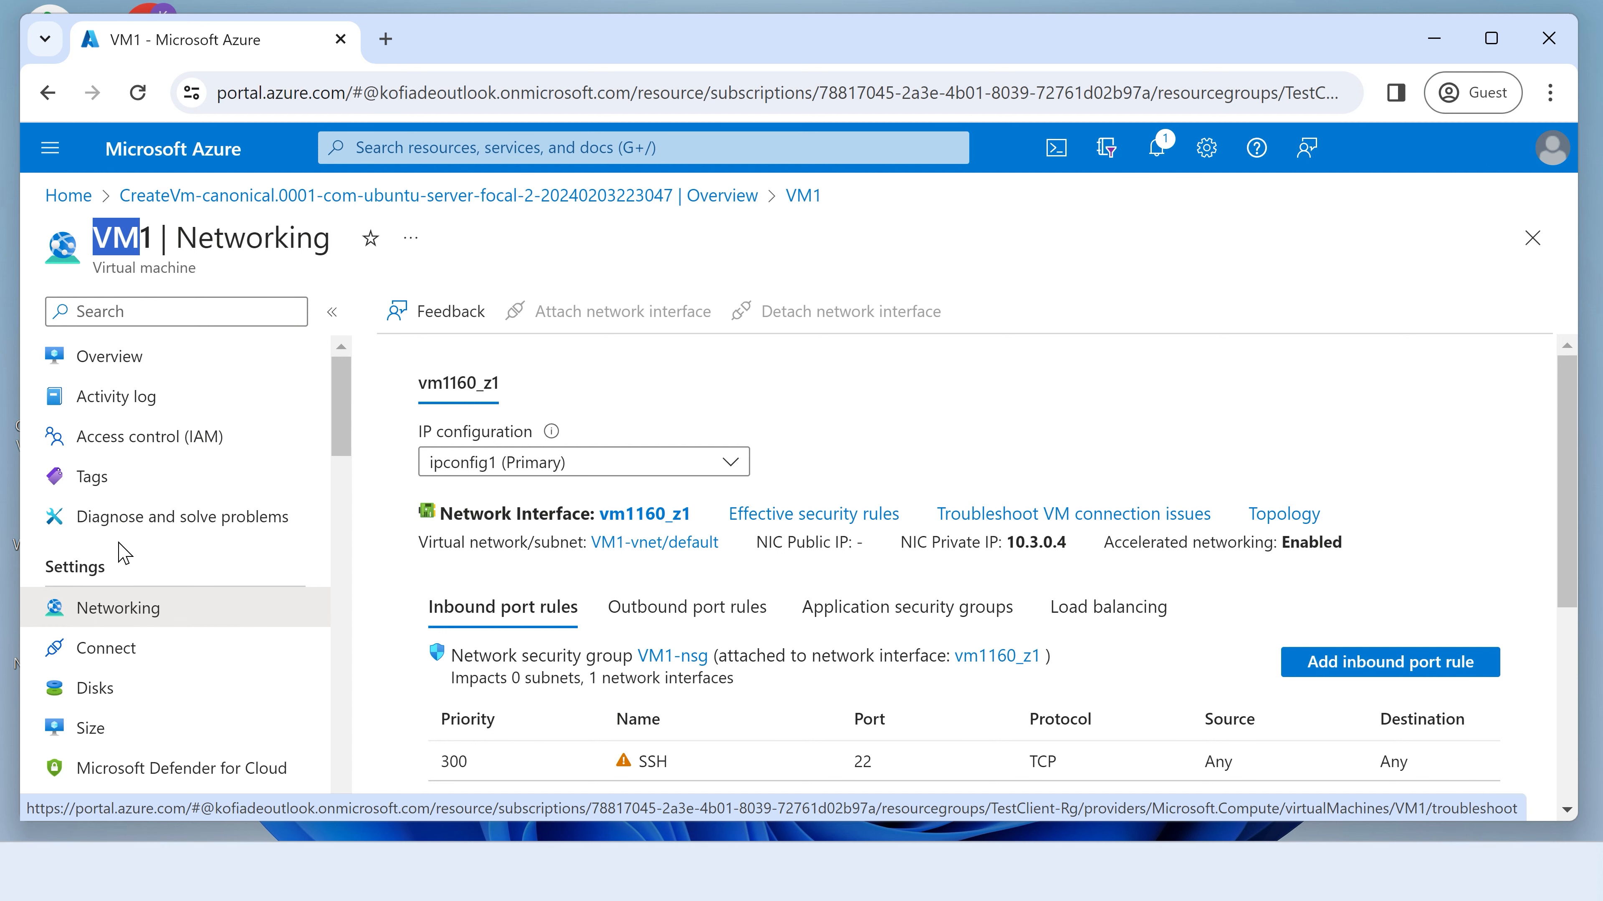
click(444, 544)
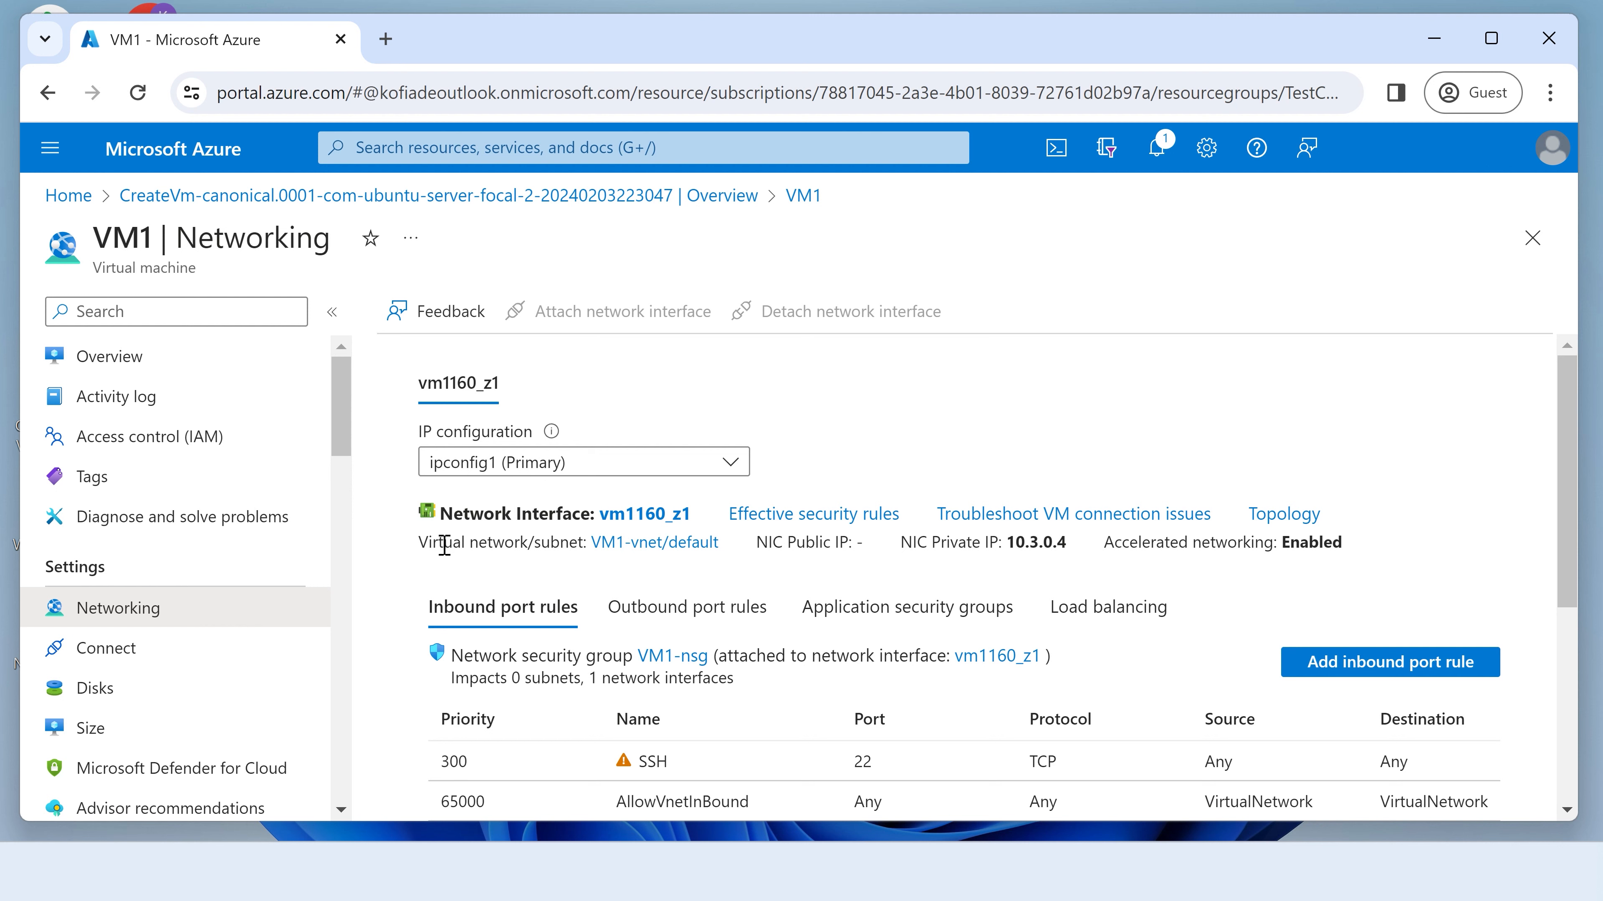
drag(444, 545, 510, 543)
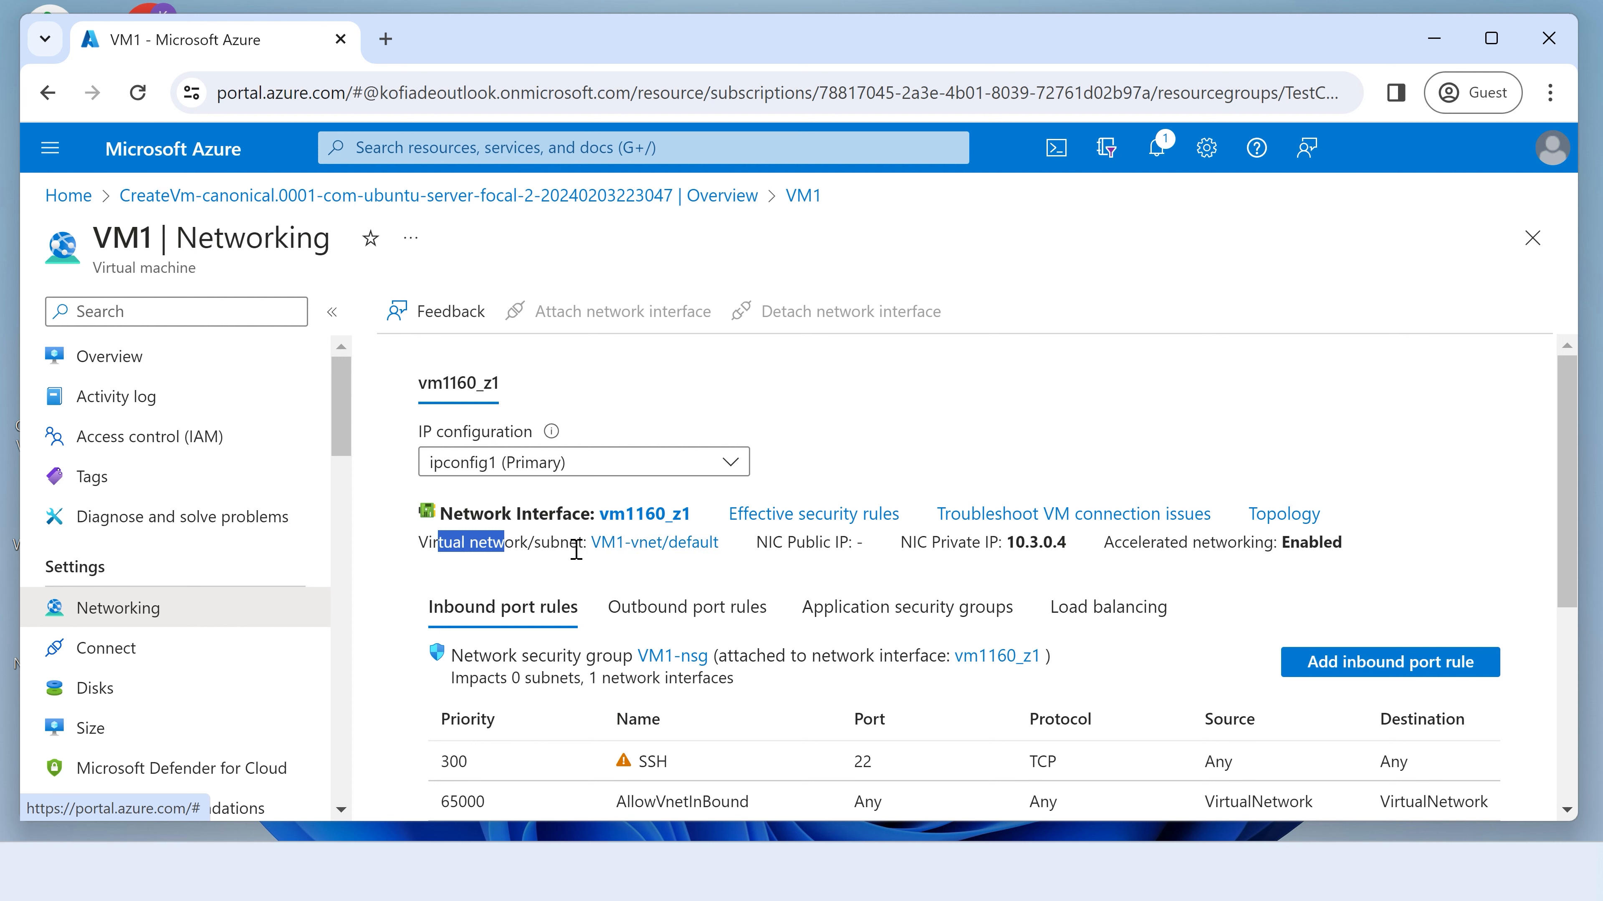
click(639, 544)
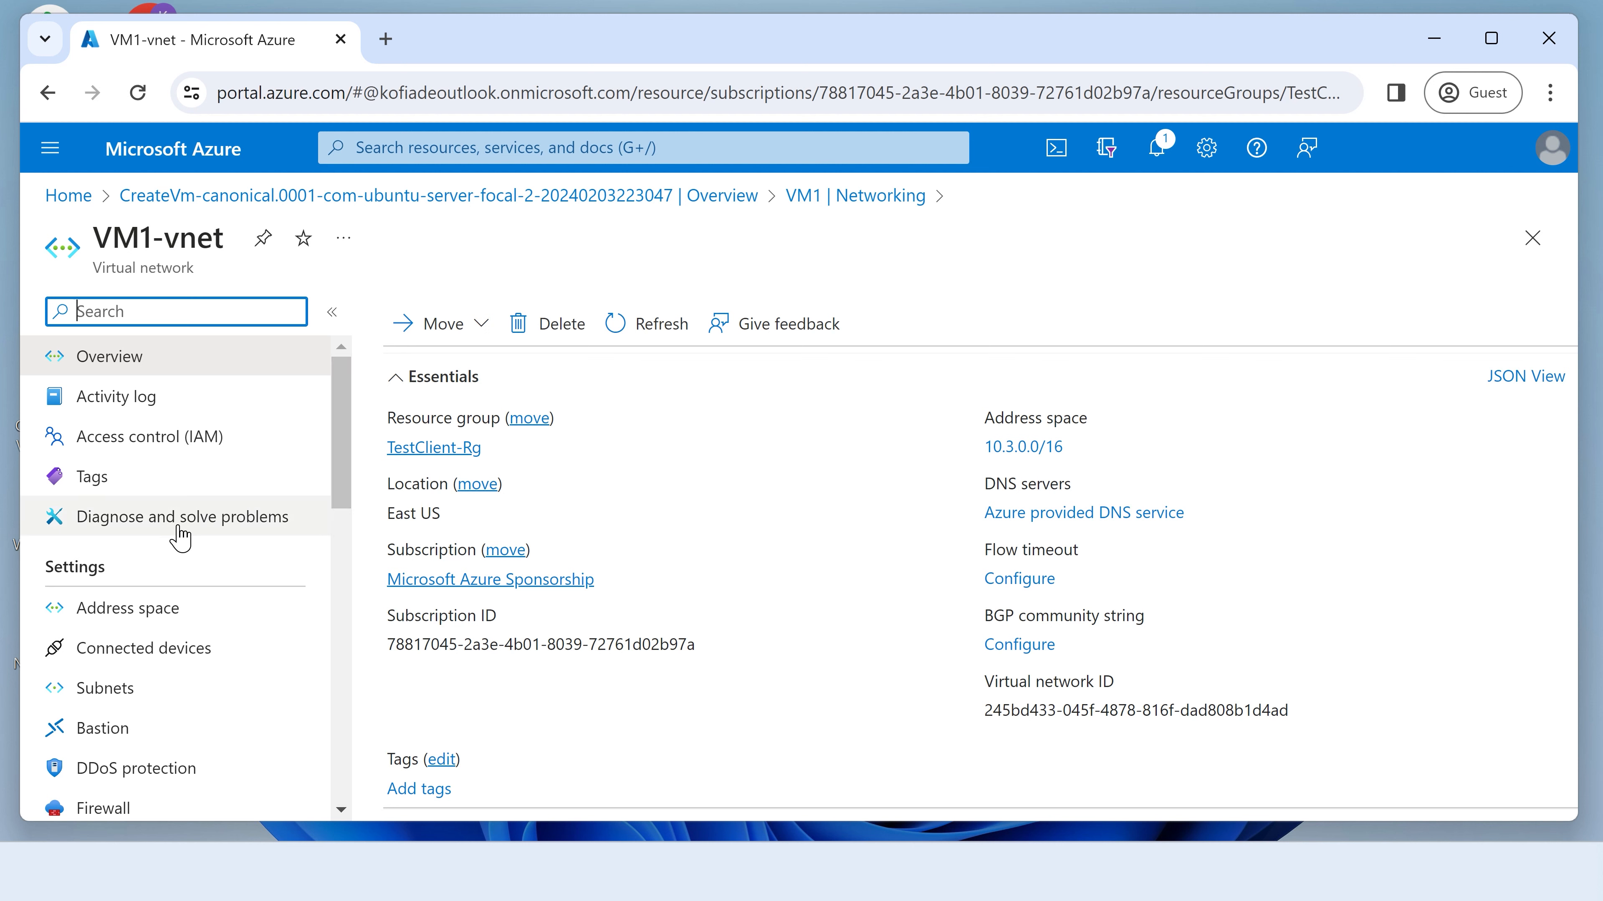
scroll(190, 628, down, 2)
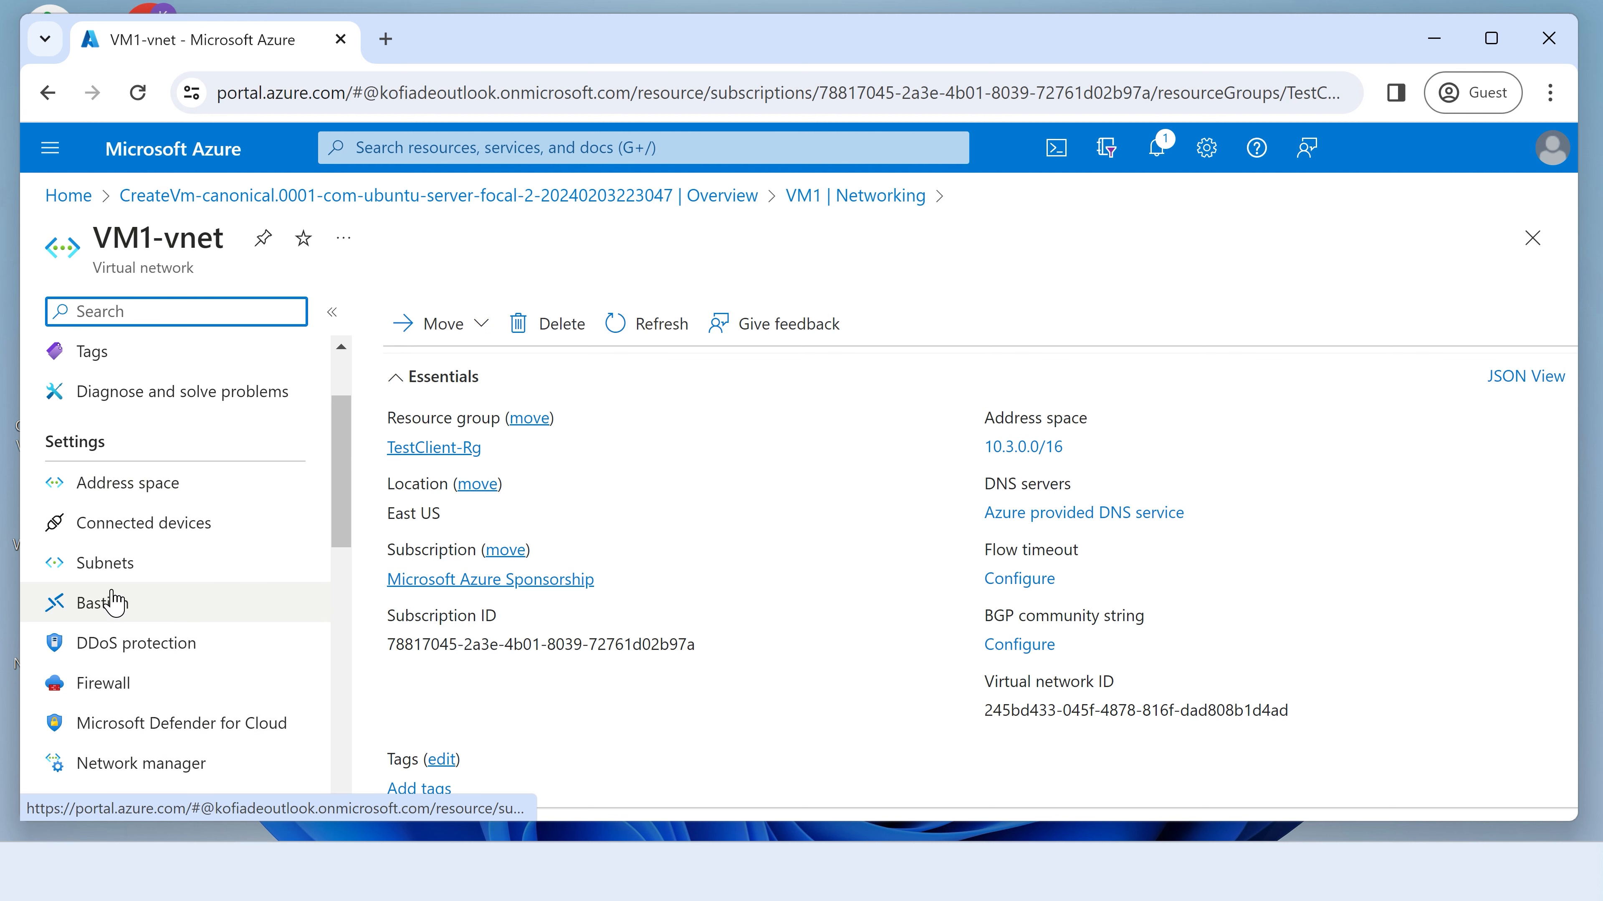
click(106, 573)
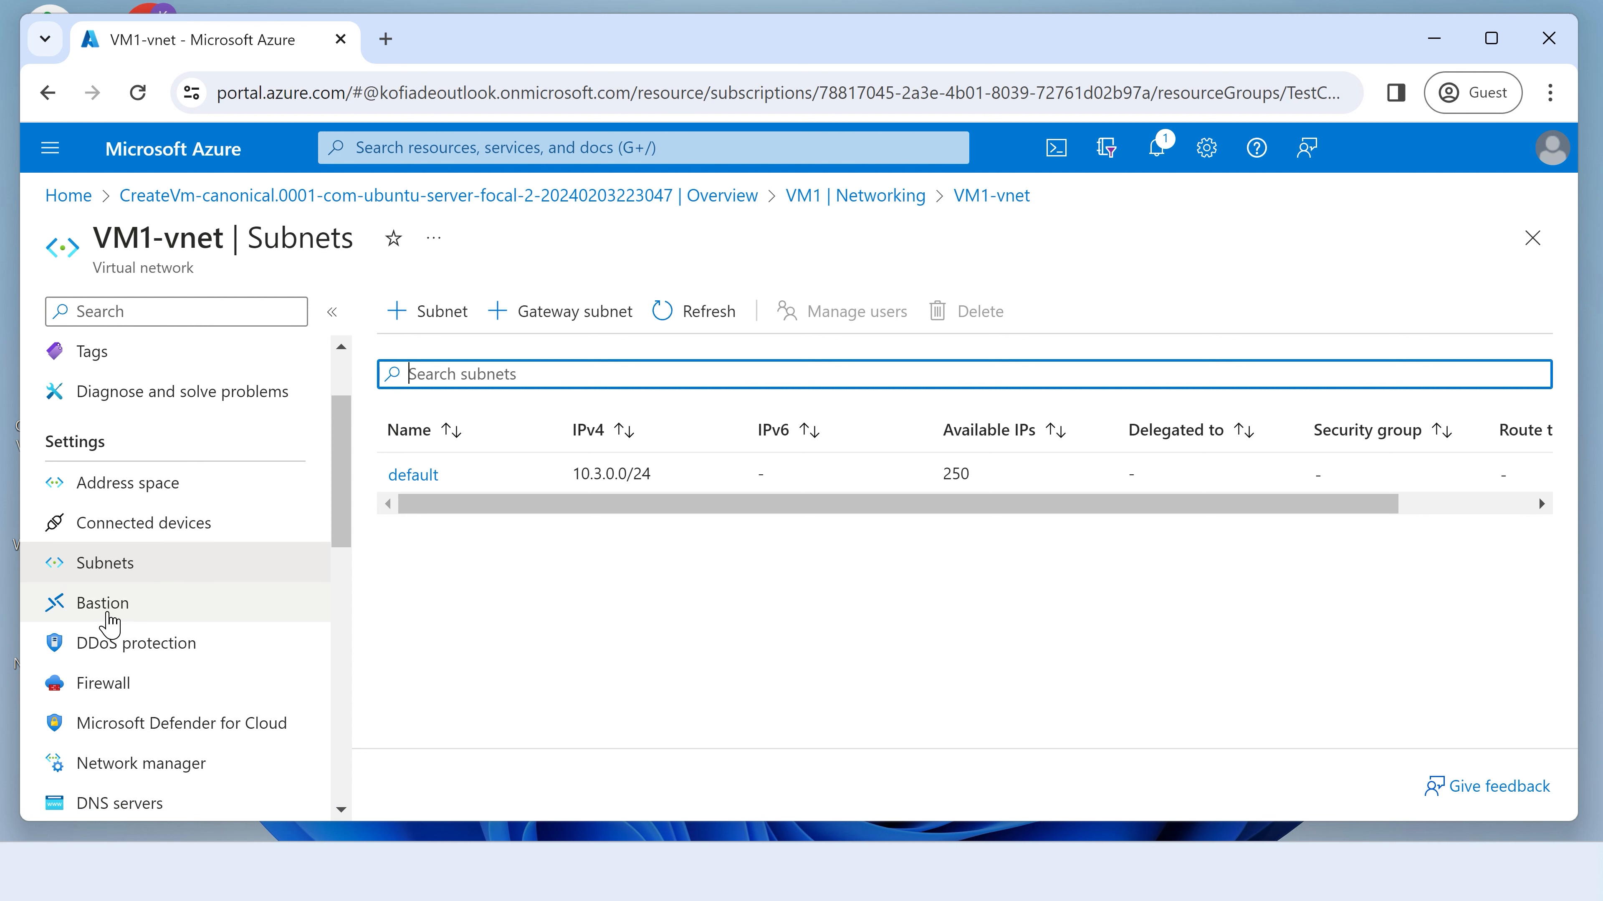
Deploy a Bastion host for the VM1-vnet virtual network using the default configuration.
click(101, 606)
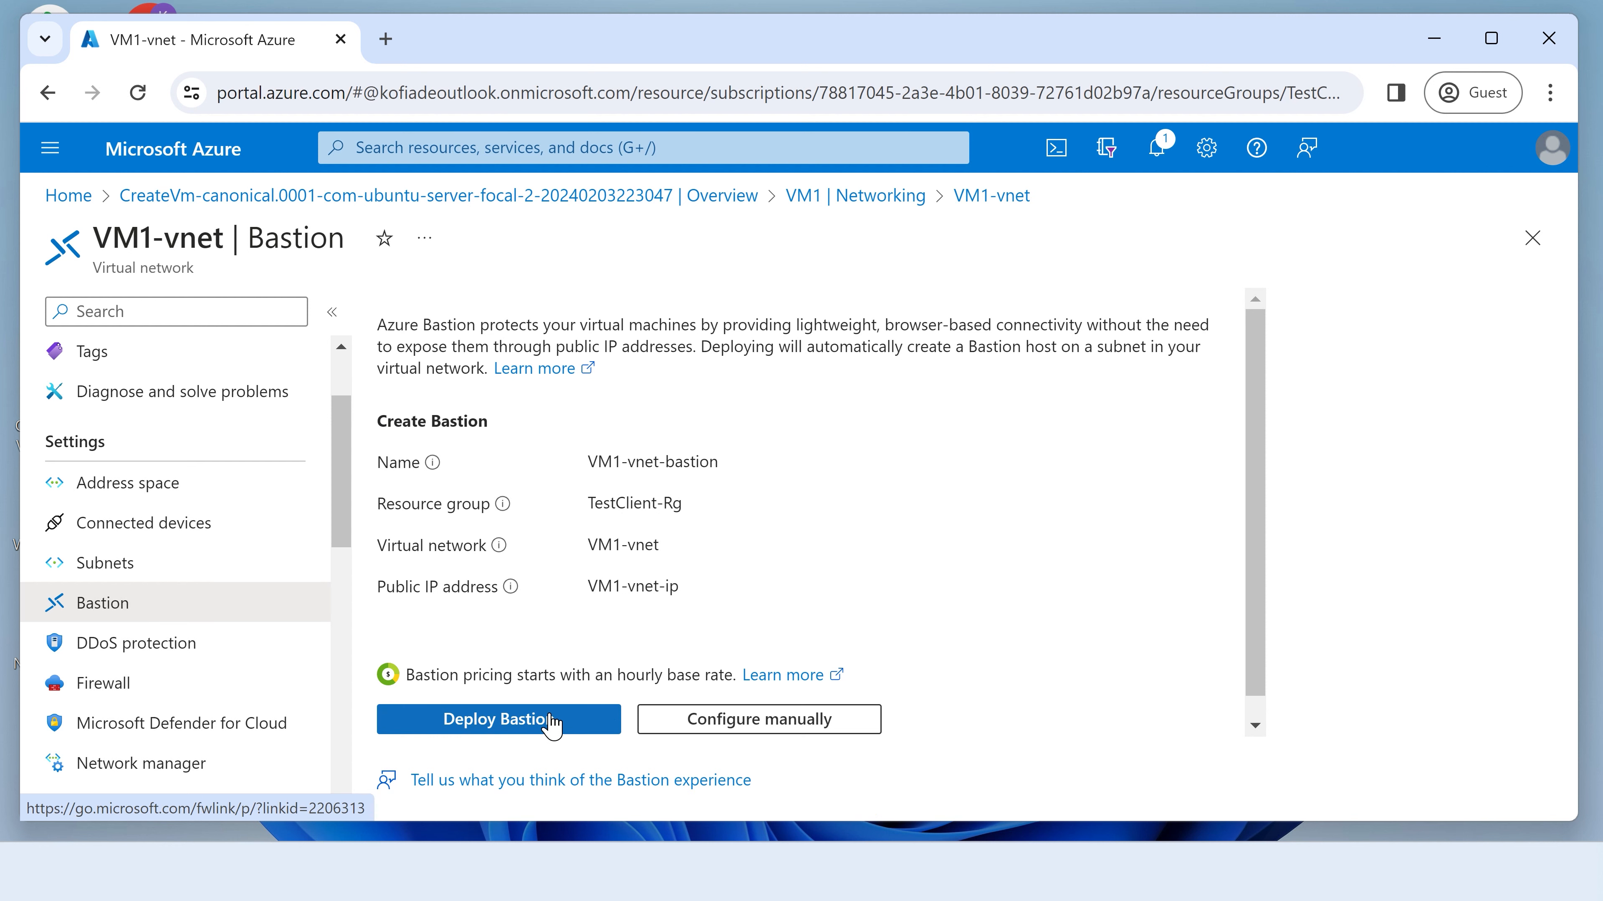
drag(598, 547, 639, 542)
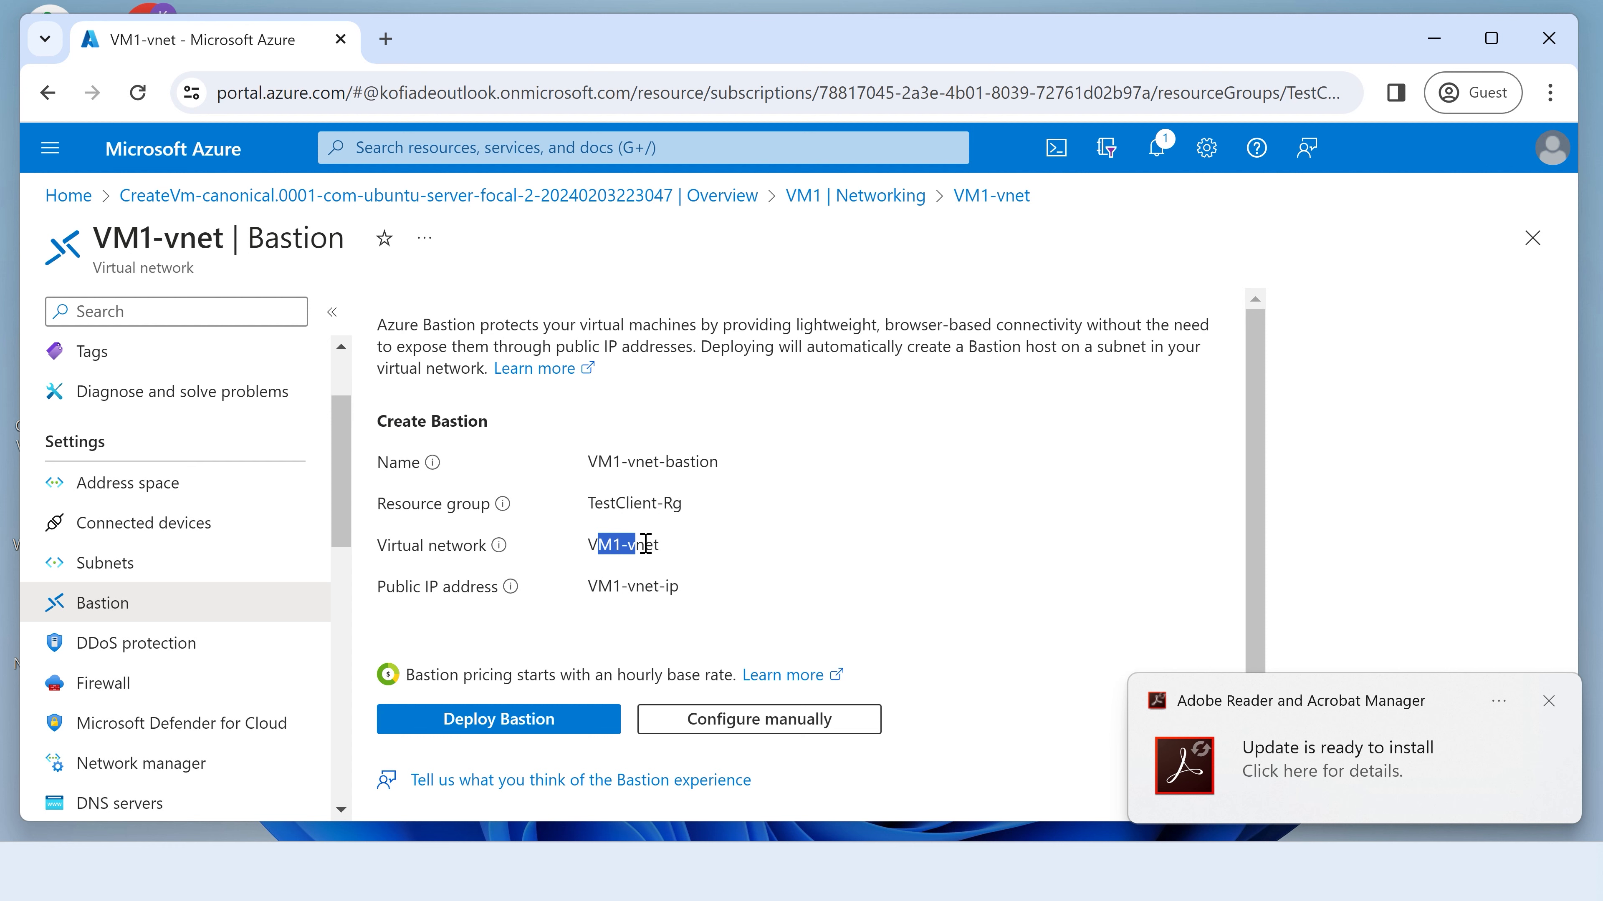
click(1549, 702)
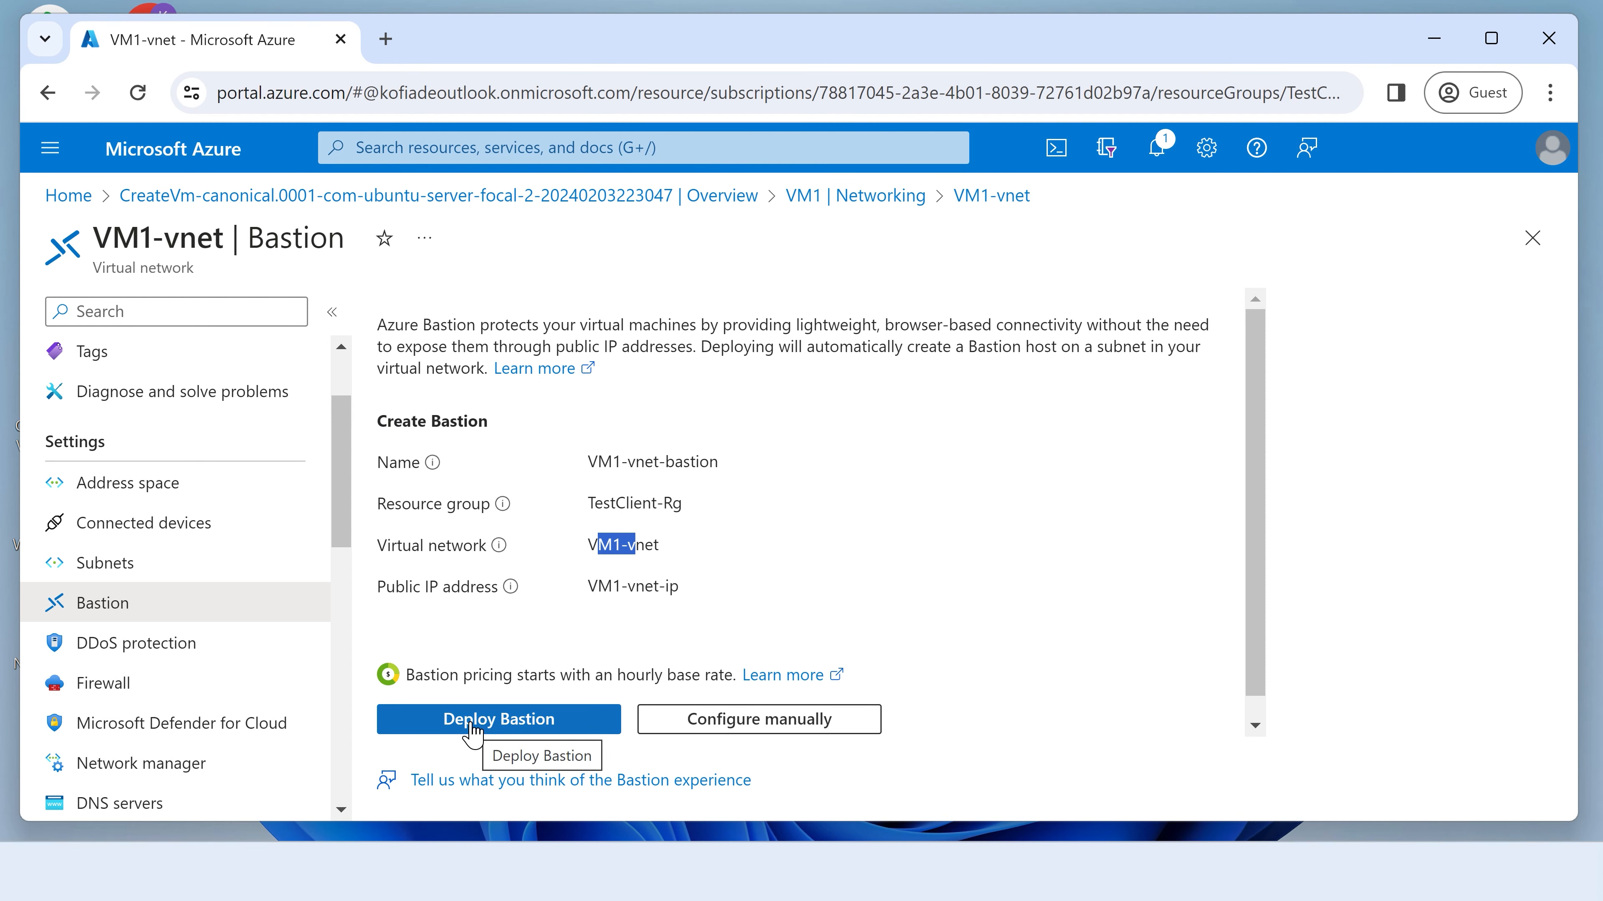
click(472, 726)
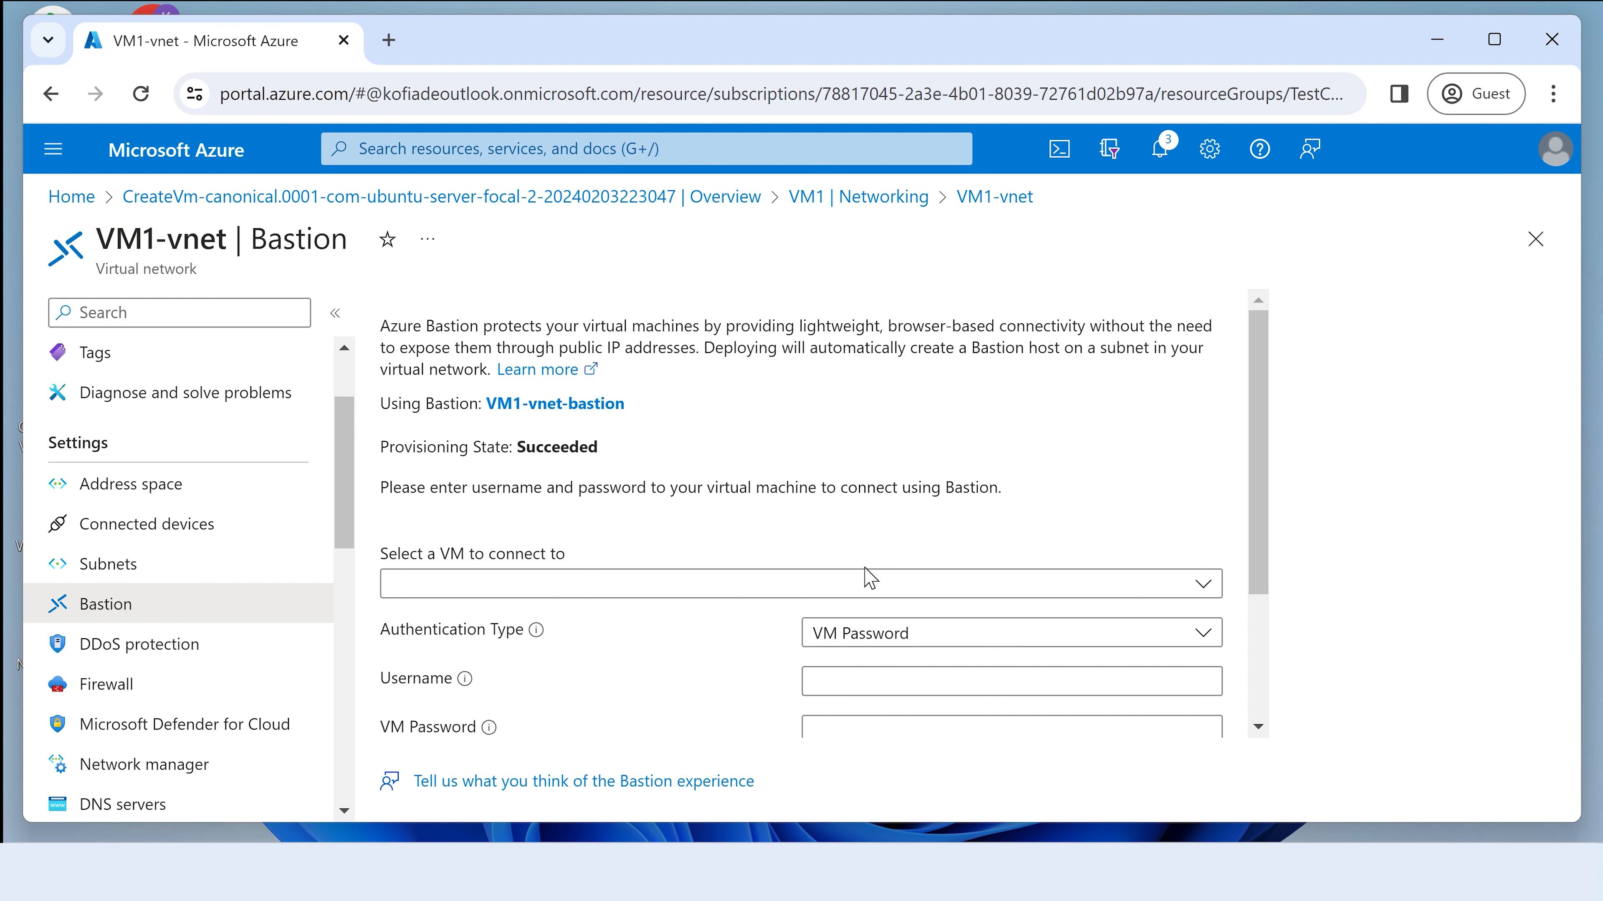
Check the Bastion's provisioning state and select VM1 as the virtual machine to connect to.
drag(395, 446, 571, 452)
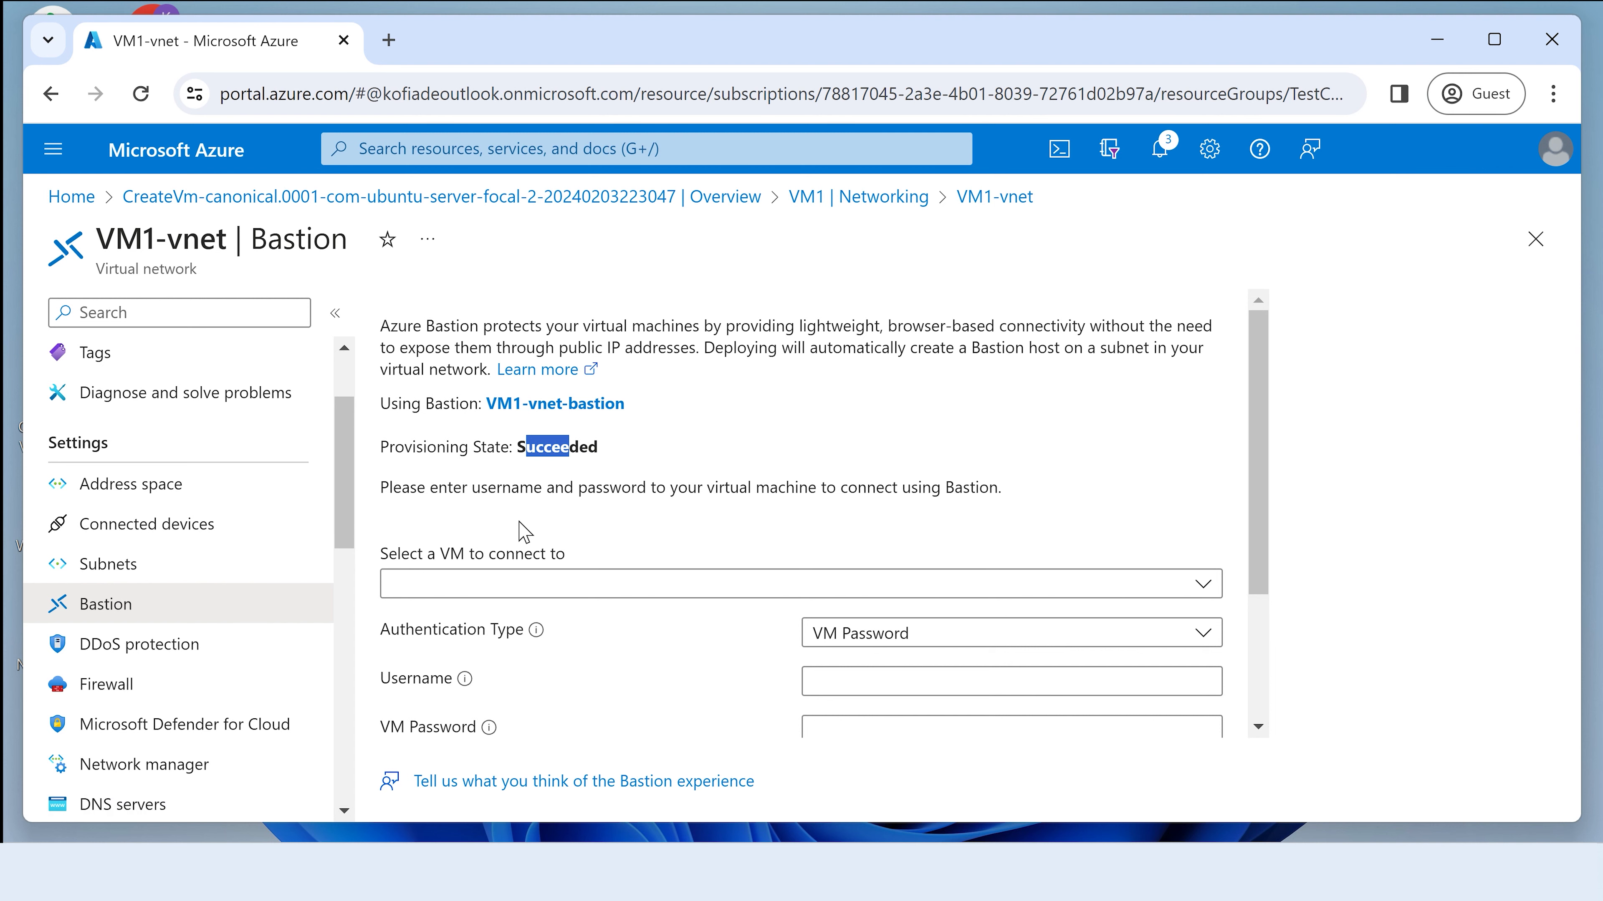
scroll(579, 528, down, 2)
click(520, 465)
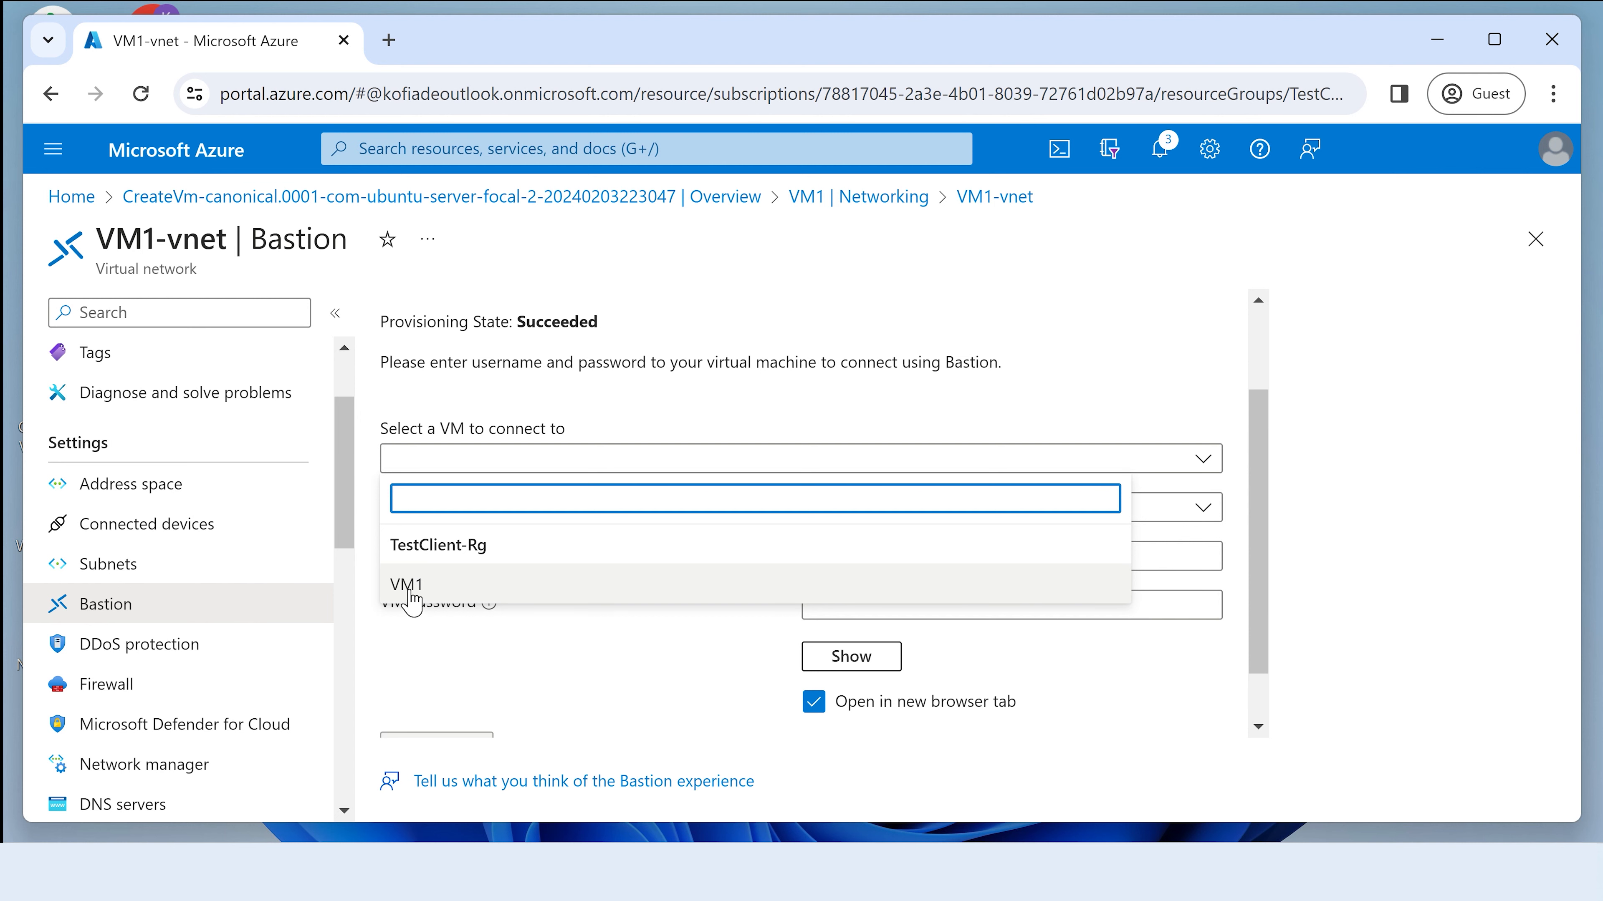
click(409, 586)
scroll(781, 590, down, 2)
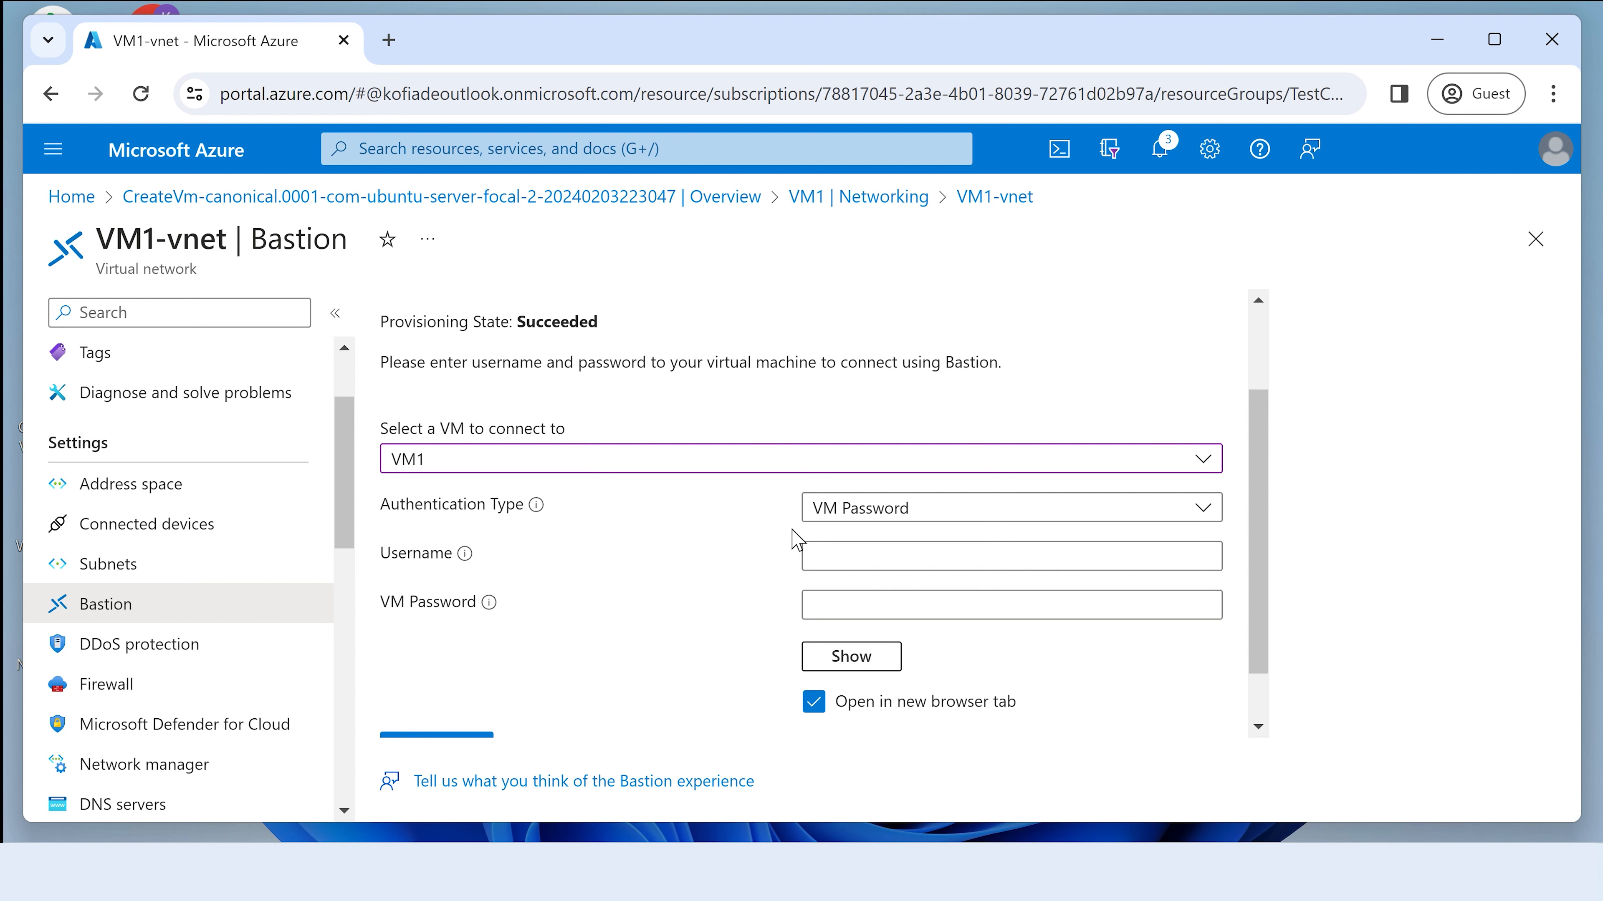
Enter the username azuser and the VM password for the Bastion connection.
click(866, 561)
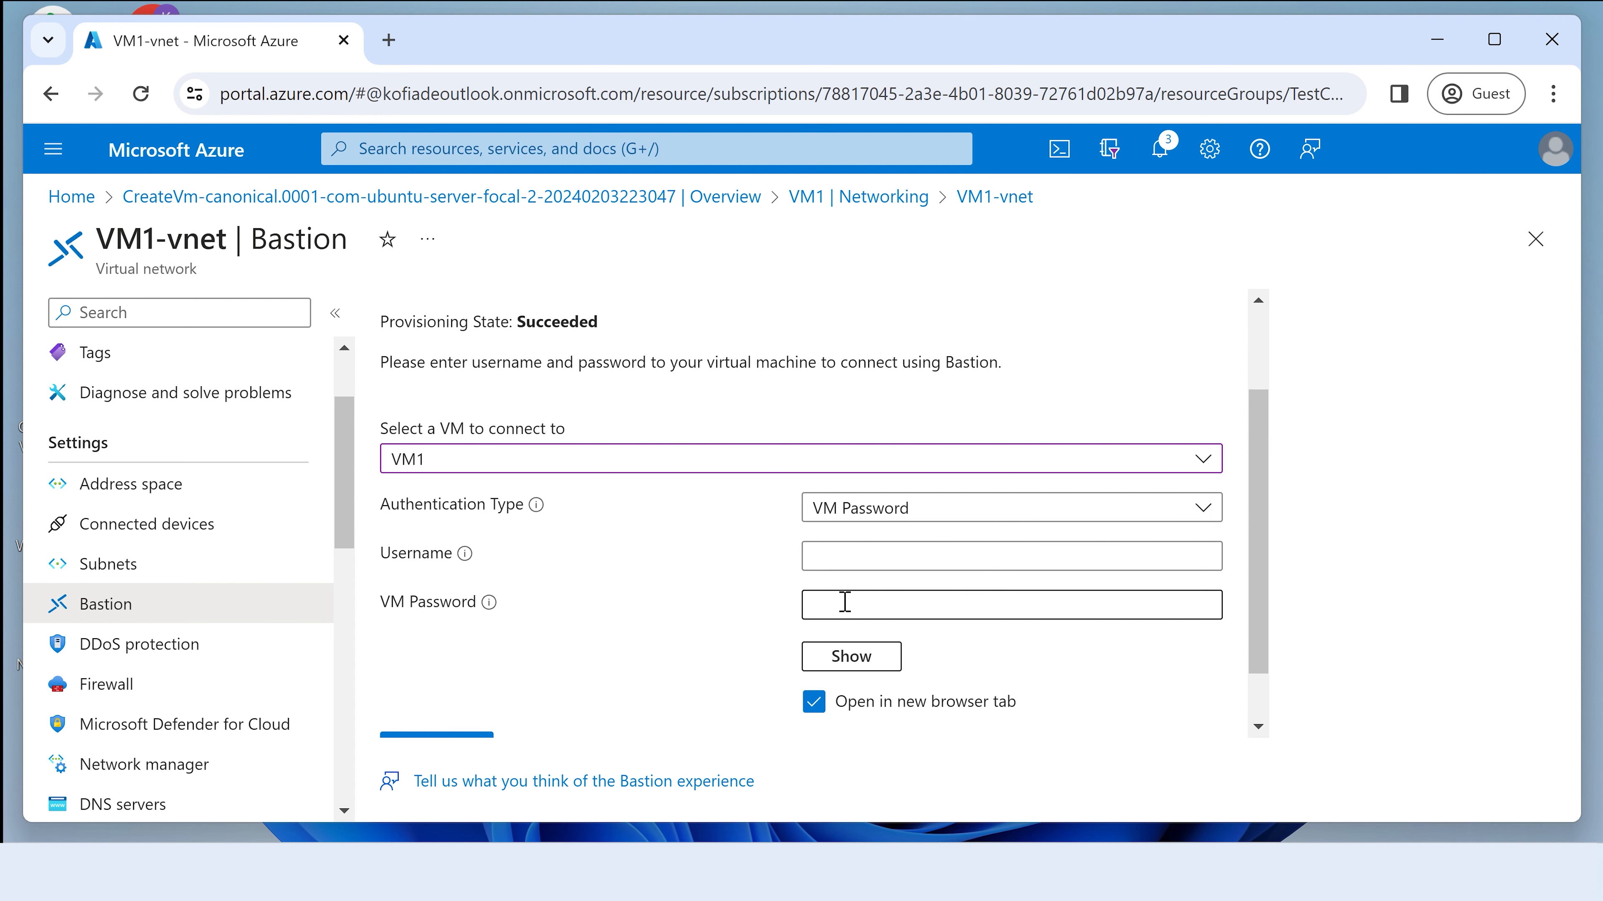
click(846, 558)
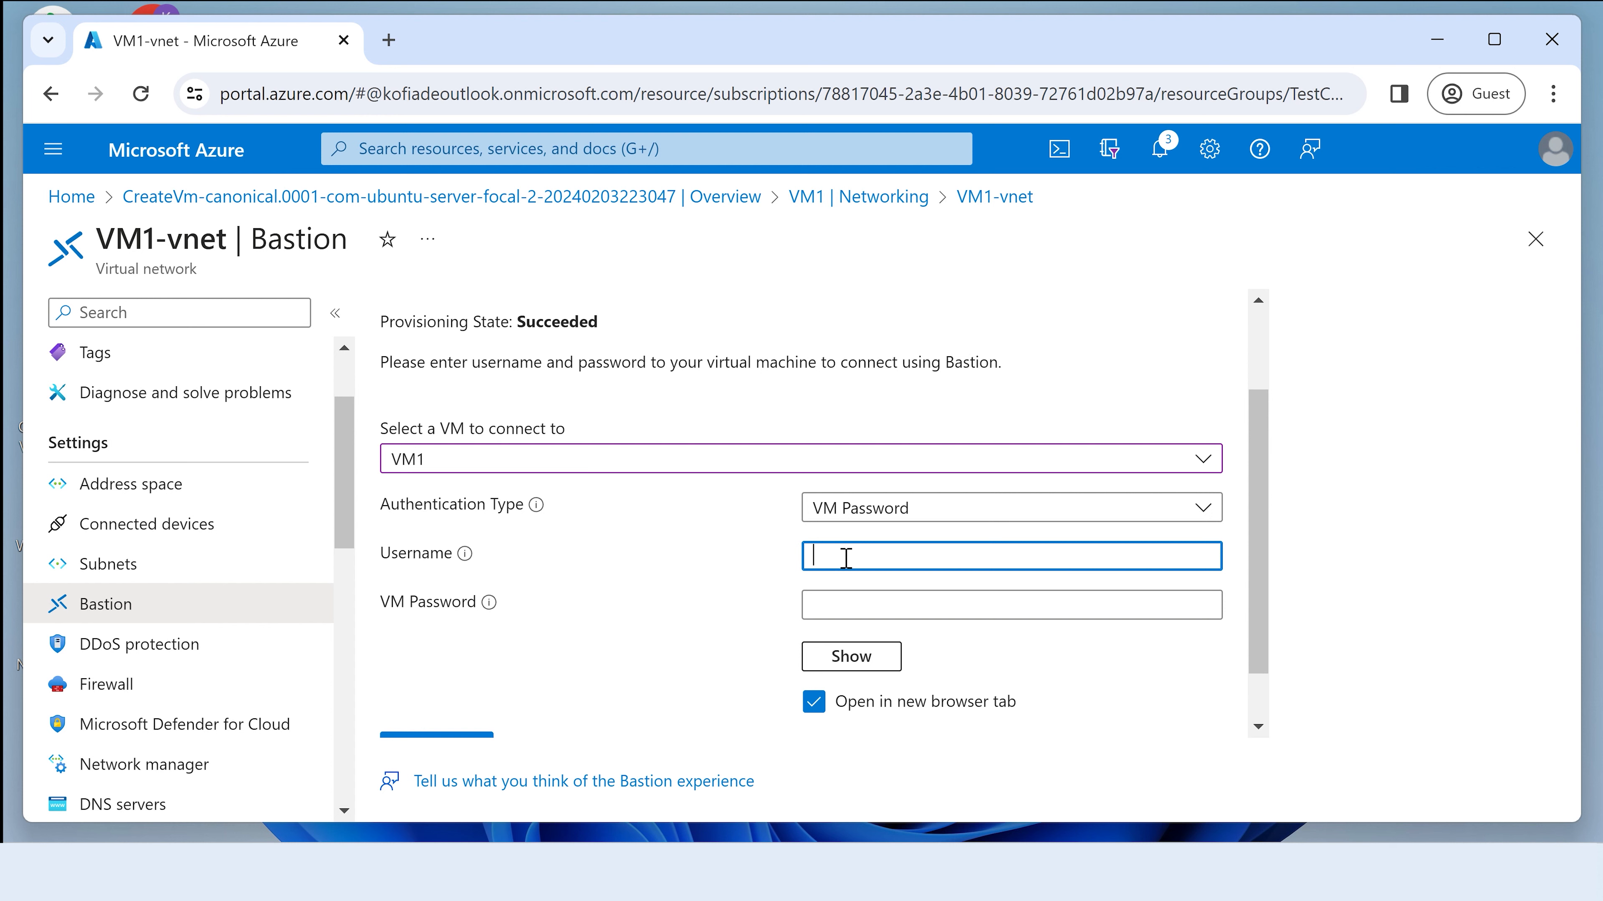
text(azuser)
click(840, 600)
text(***********)
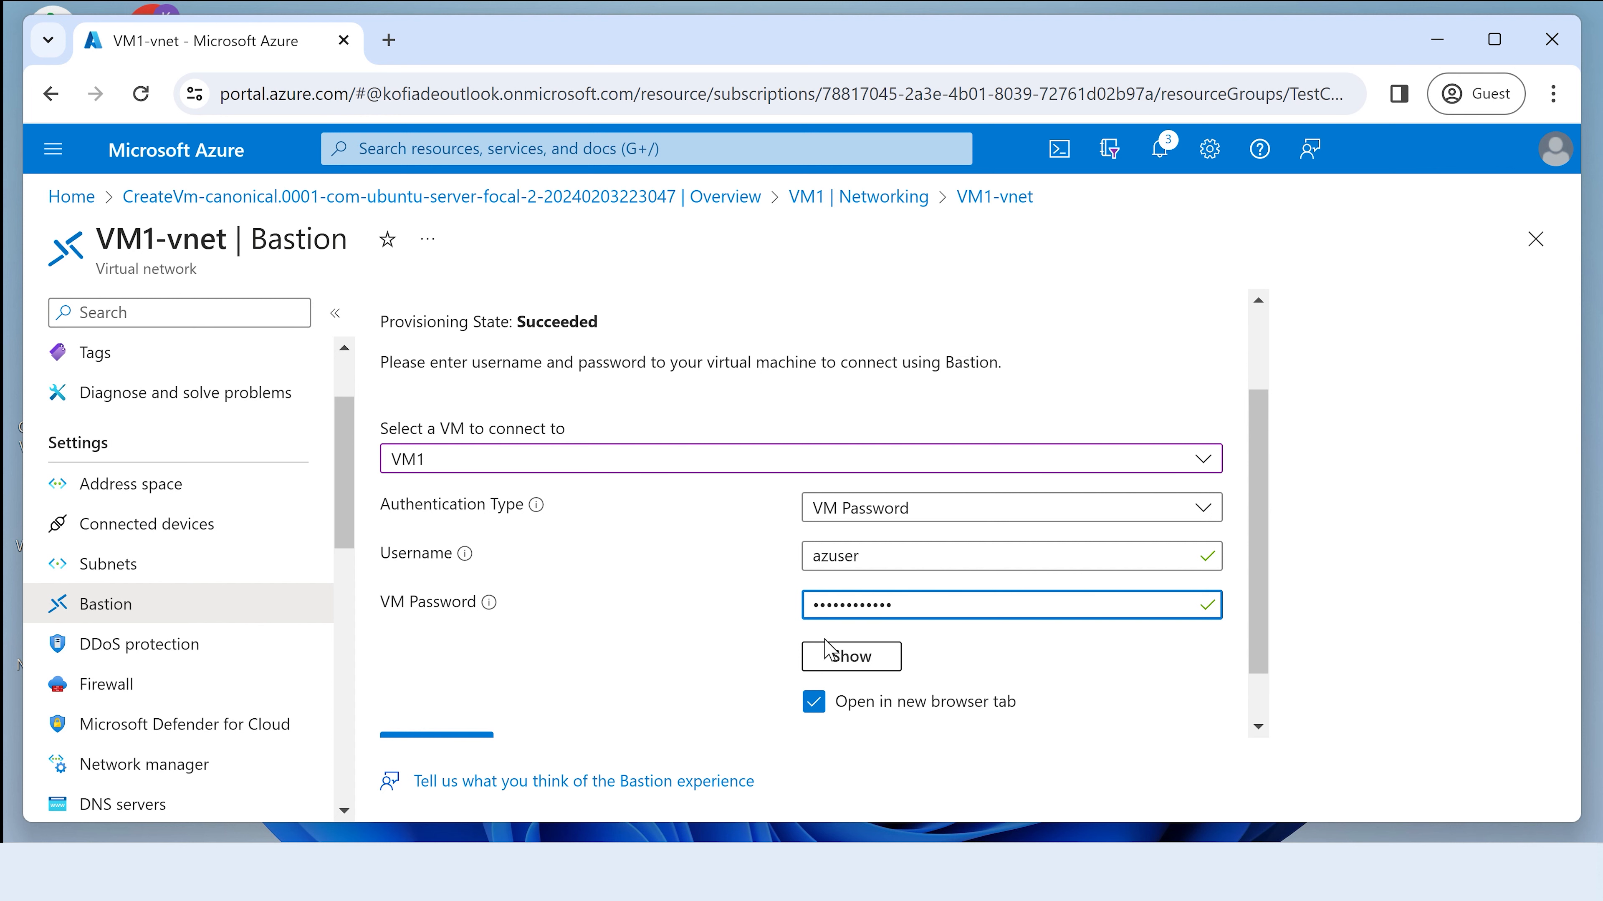
scroll(508, 695, down, 1)
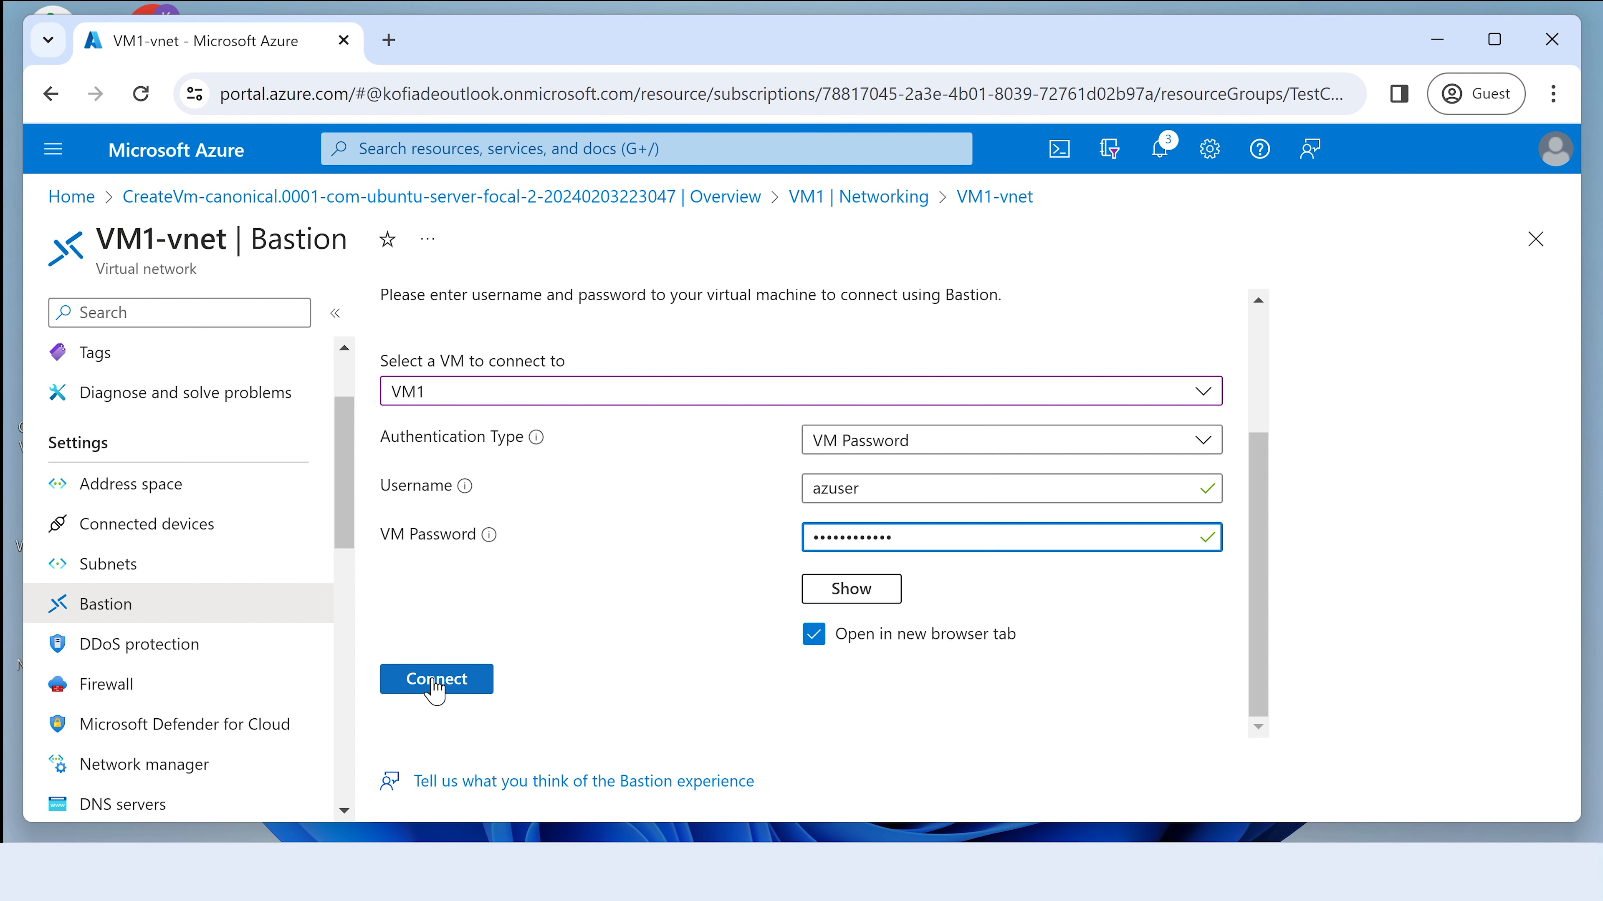
click(437, 687)
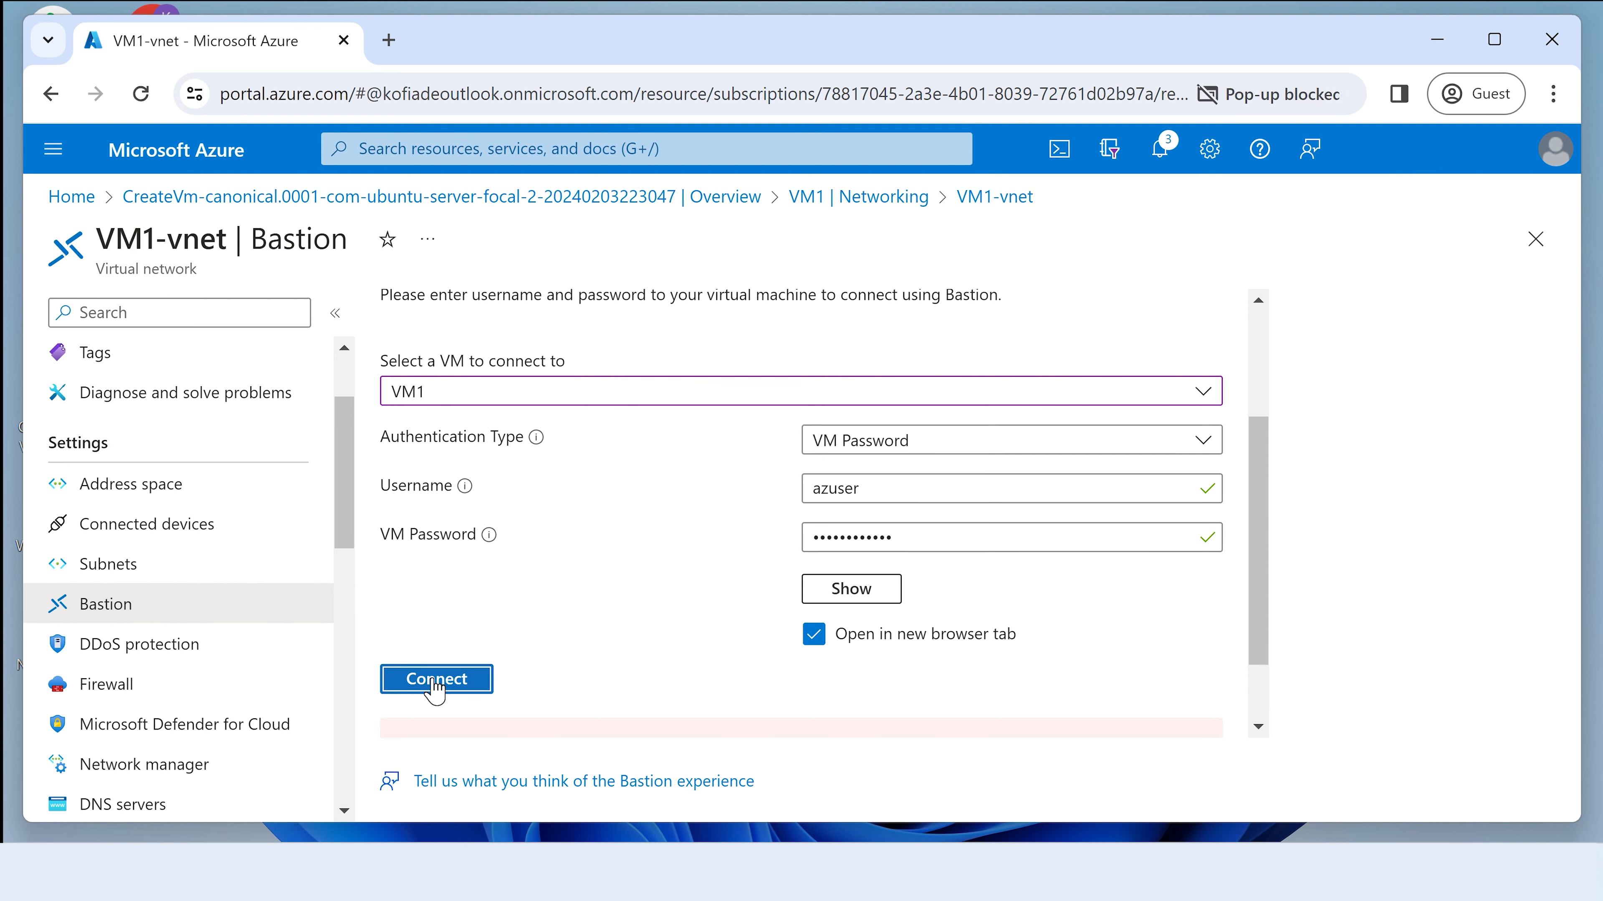
click(420, 687)
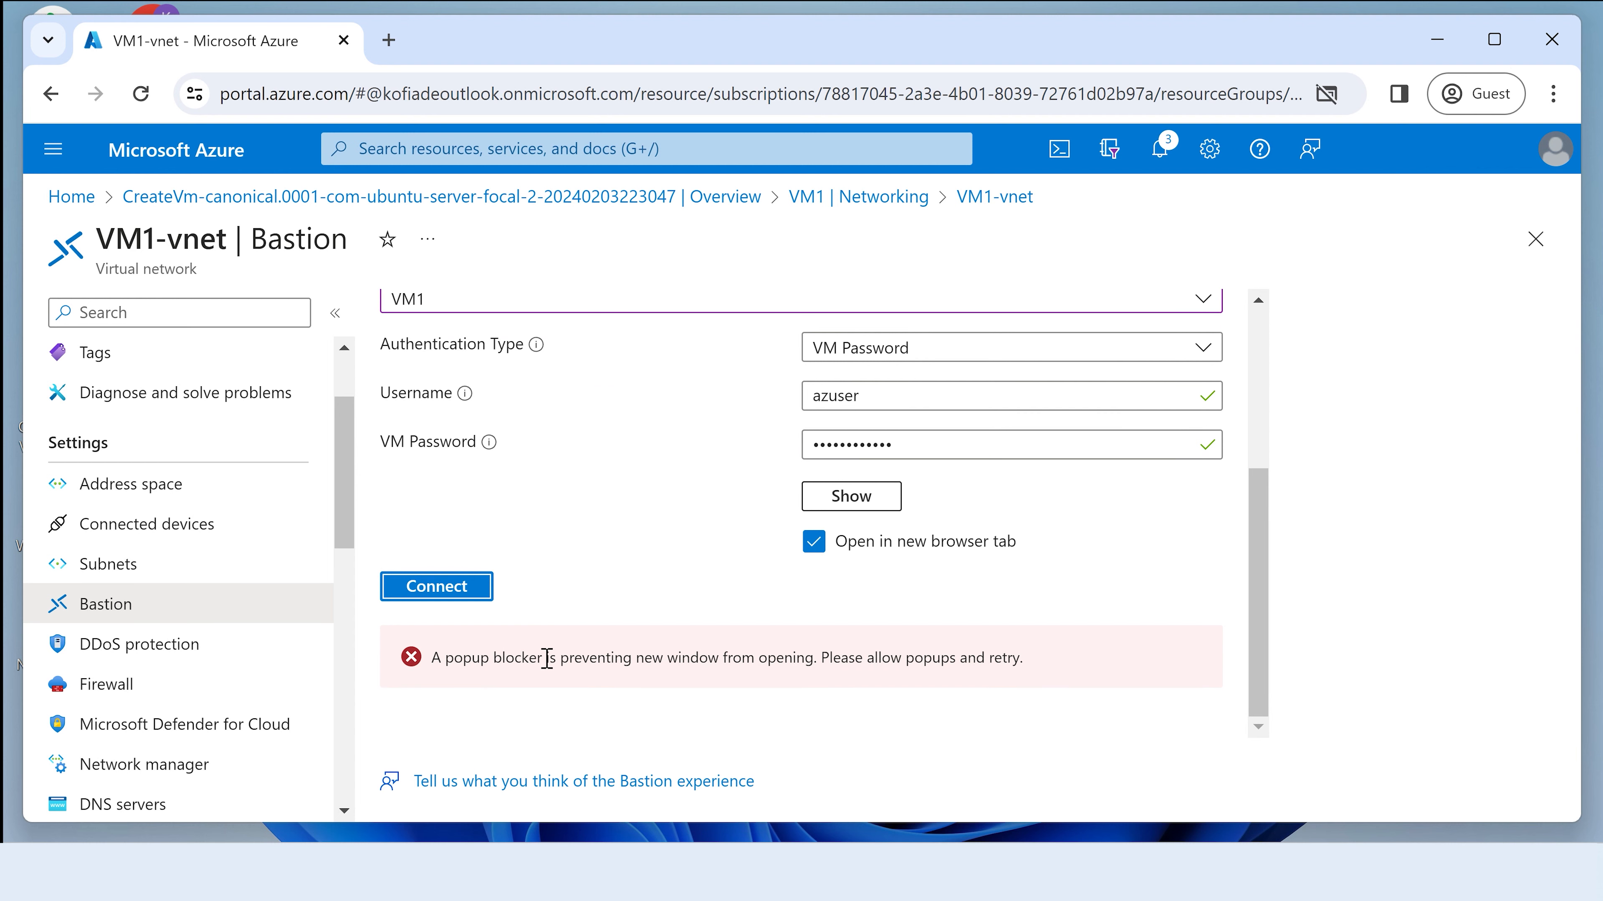
drag(454, 657, 539, 657)
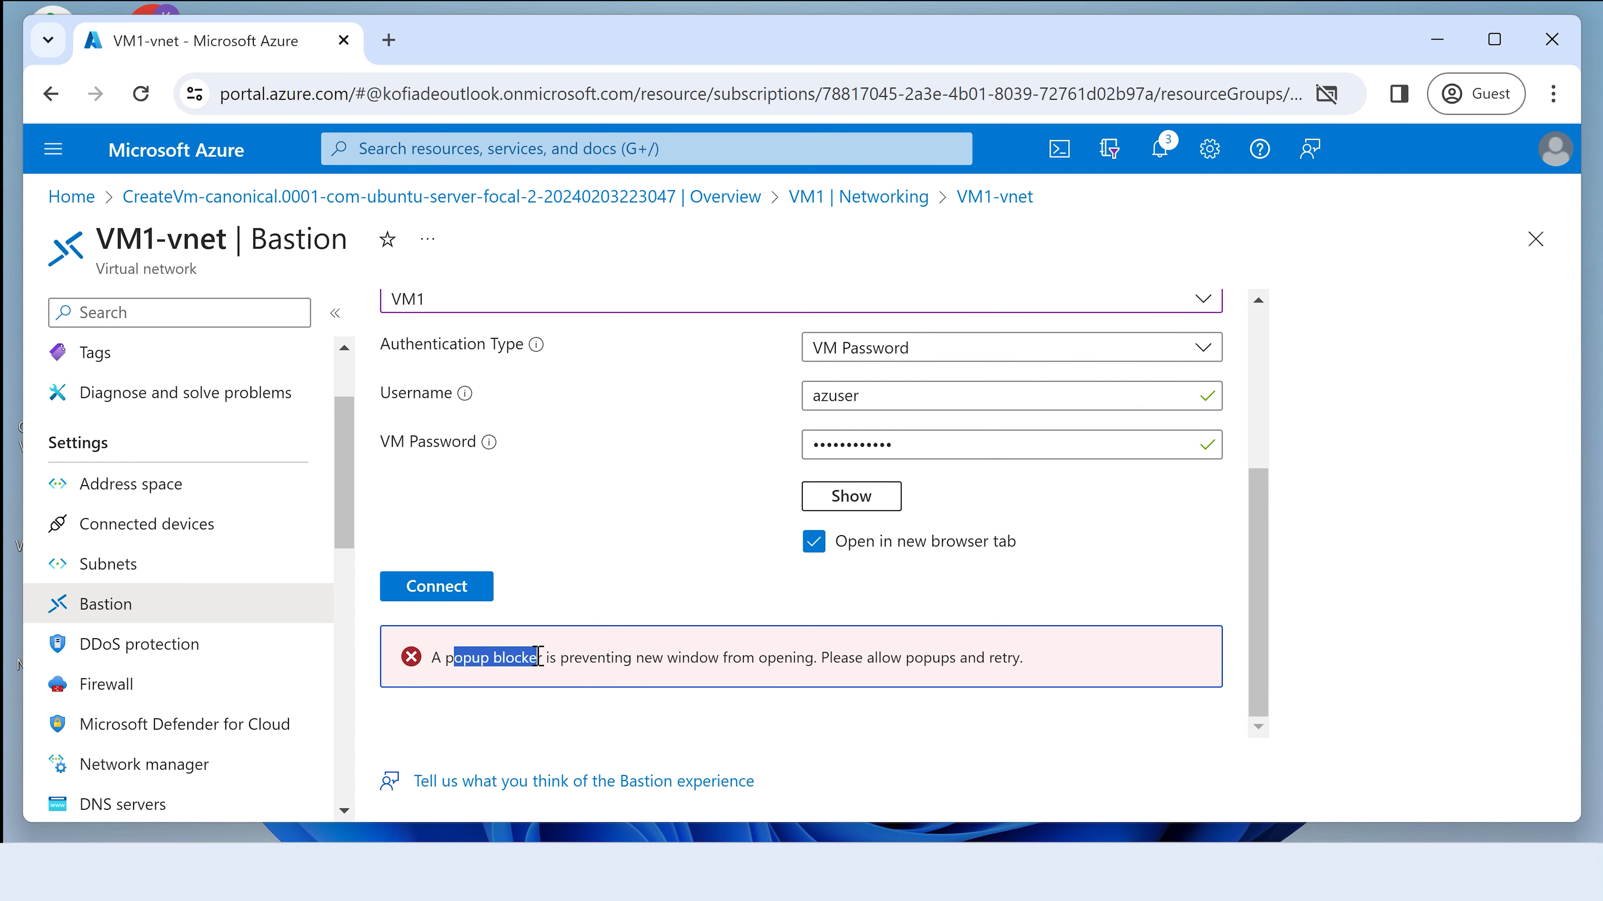
click(463, 590)
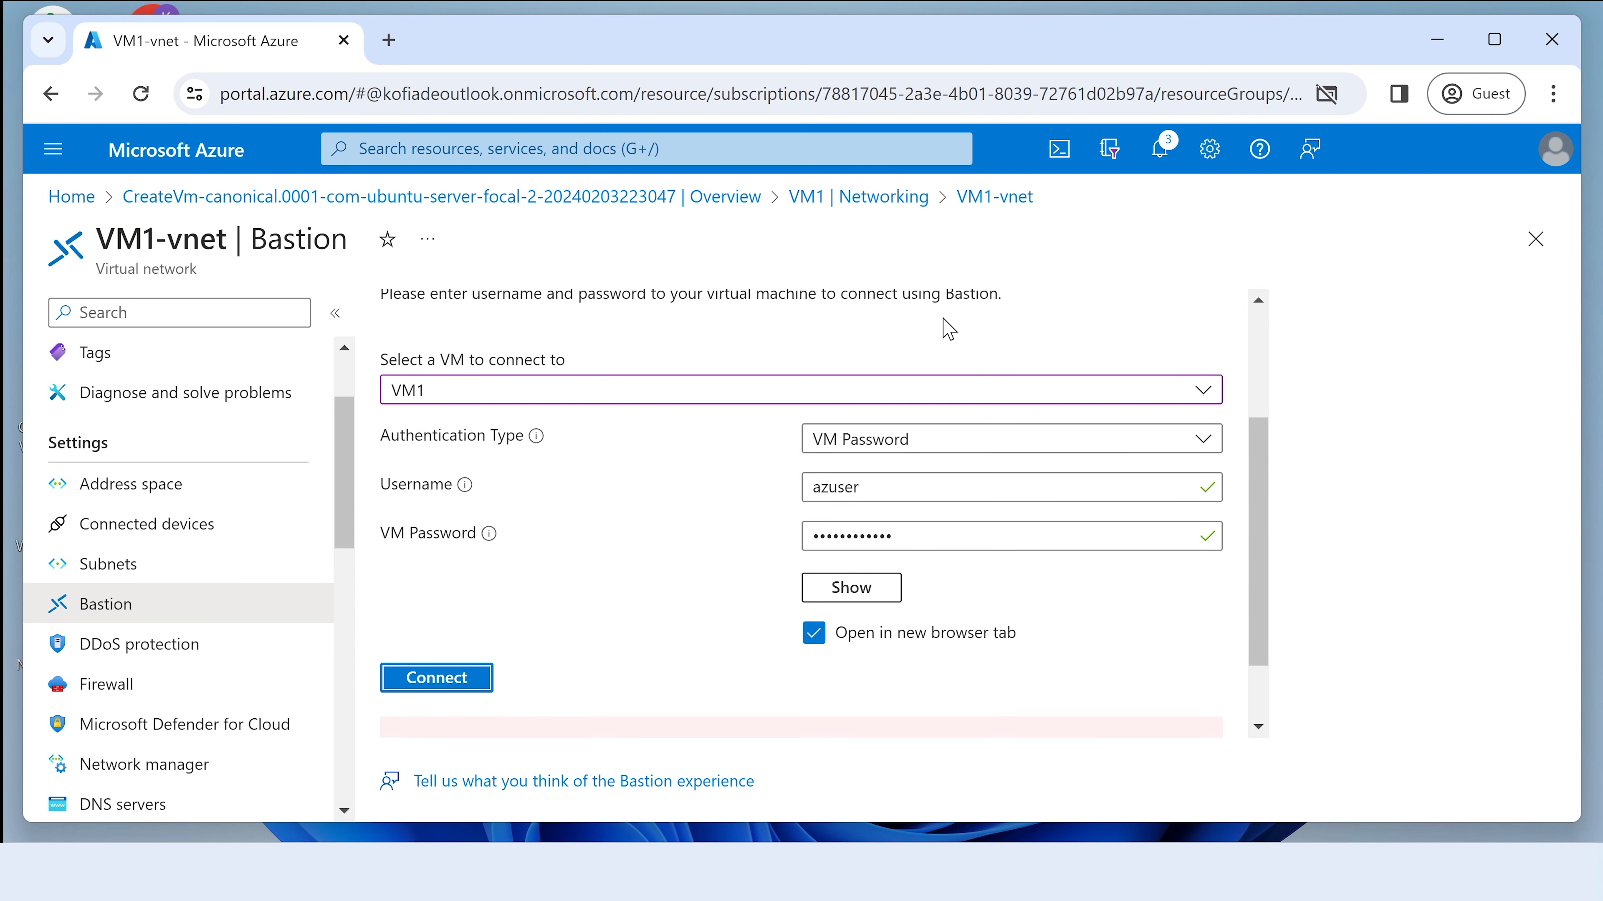
click(443, 681)
click(1327, 93)
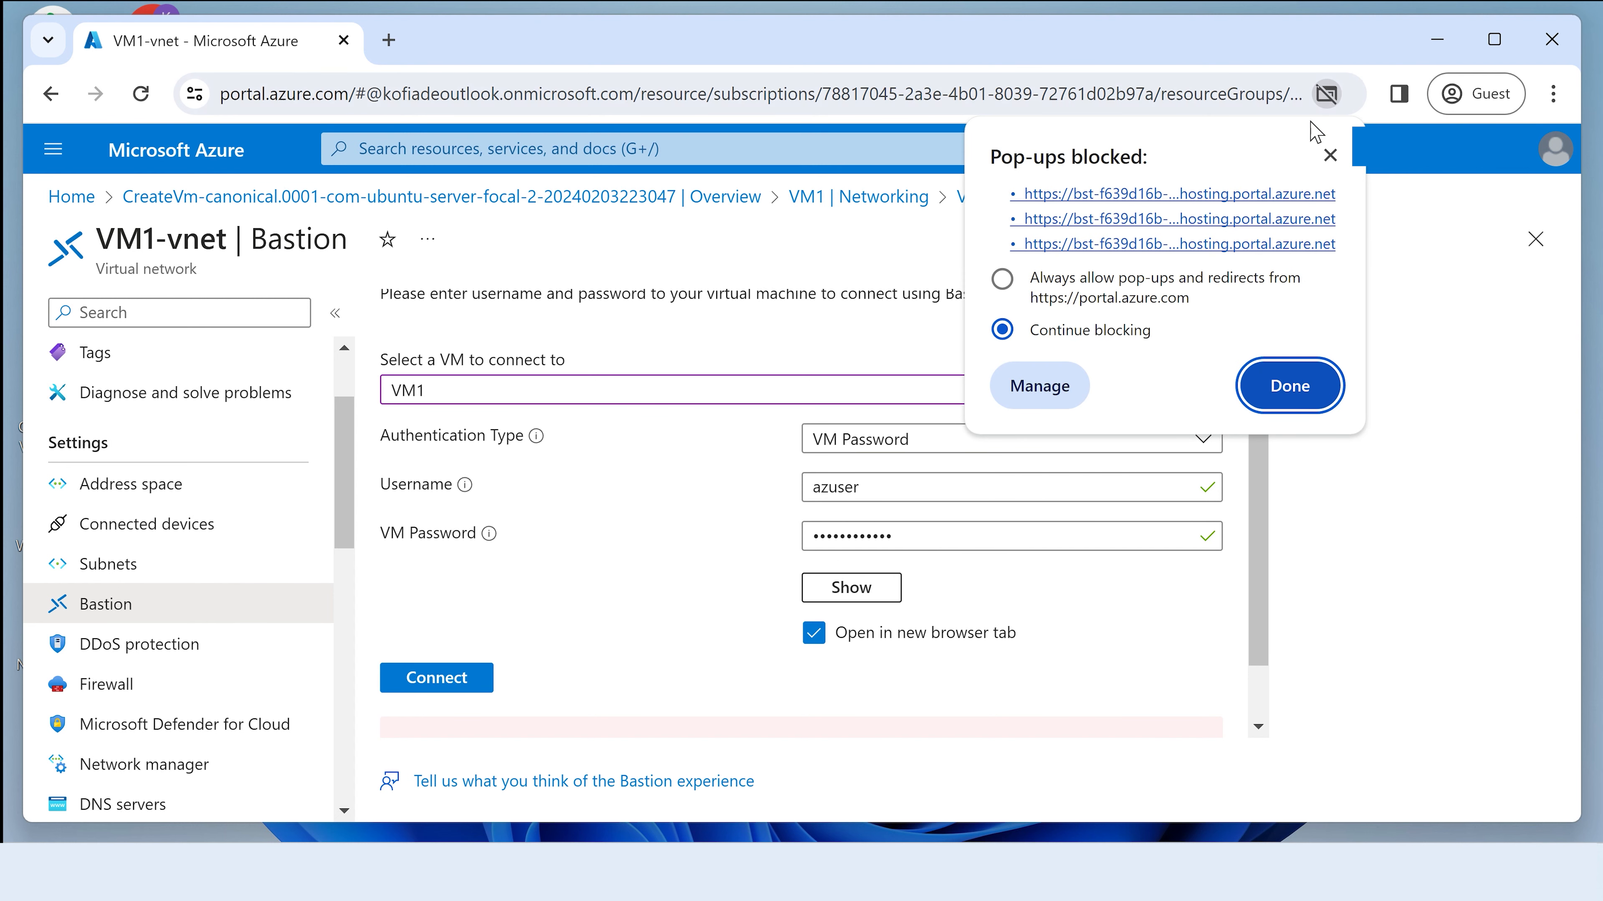
click(1002, 279)
click(1287, 388)
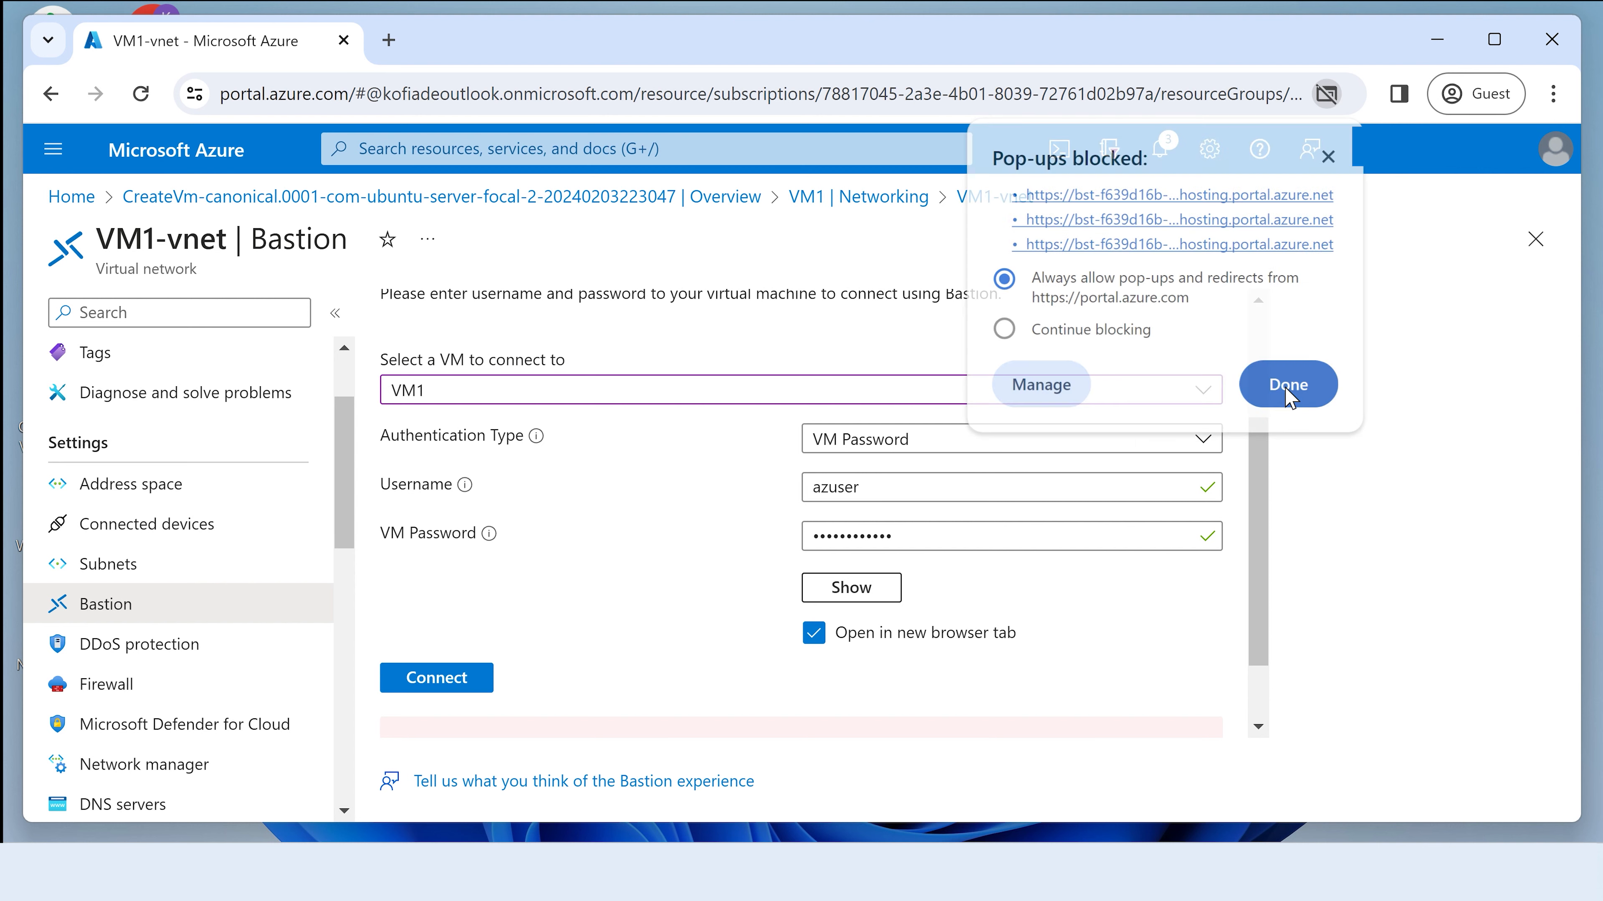
Connect to VM1 through Bastion in a new browser tab and allow the session to access the clipboard.
click(442, 685)
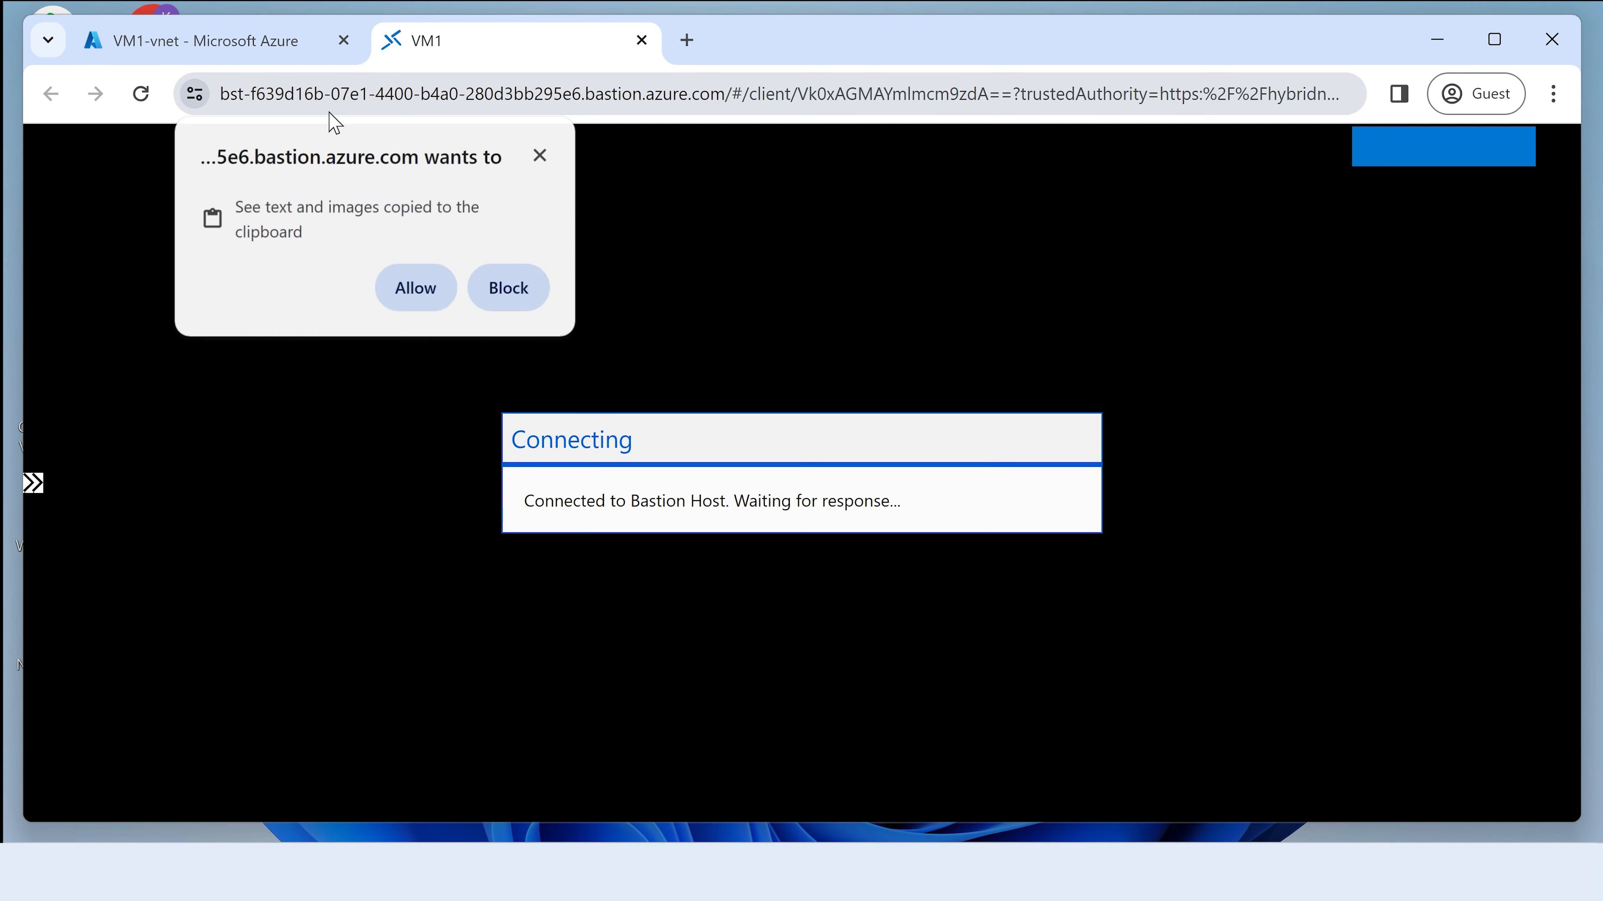
click(407, 302)
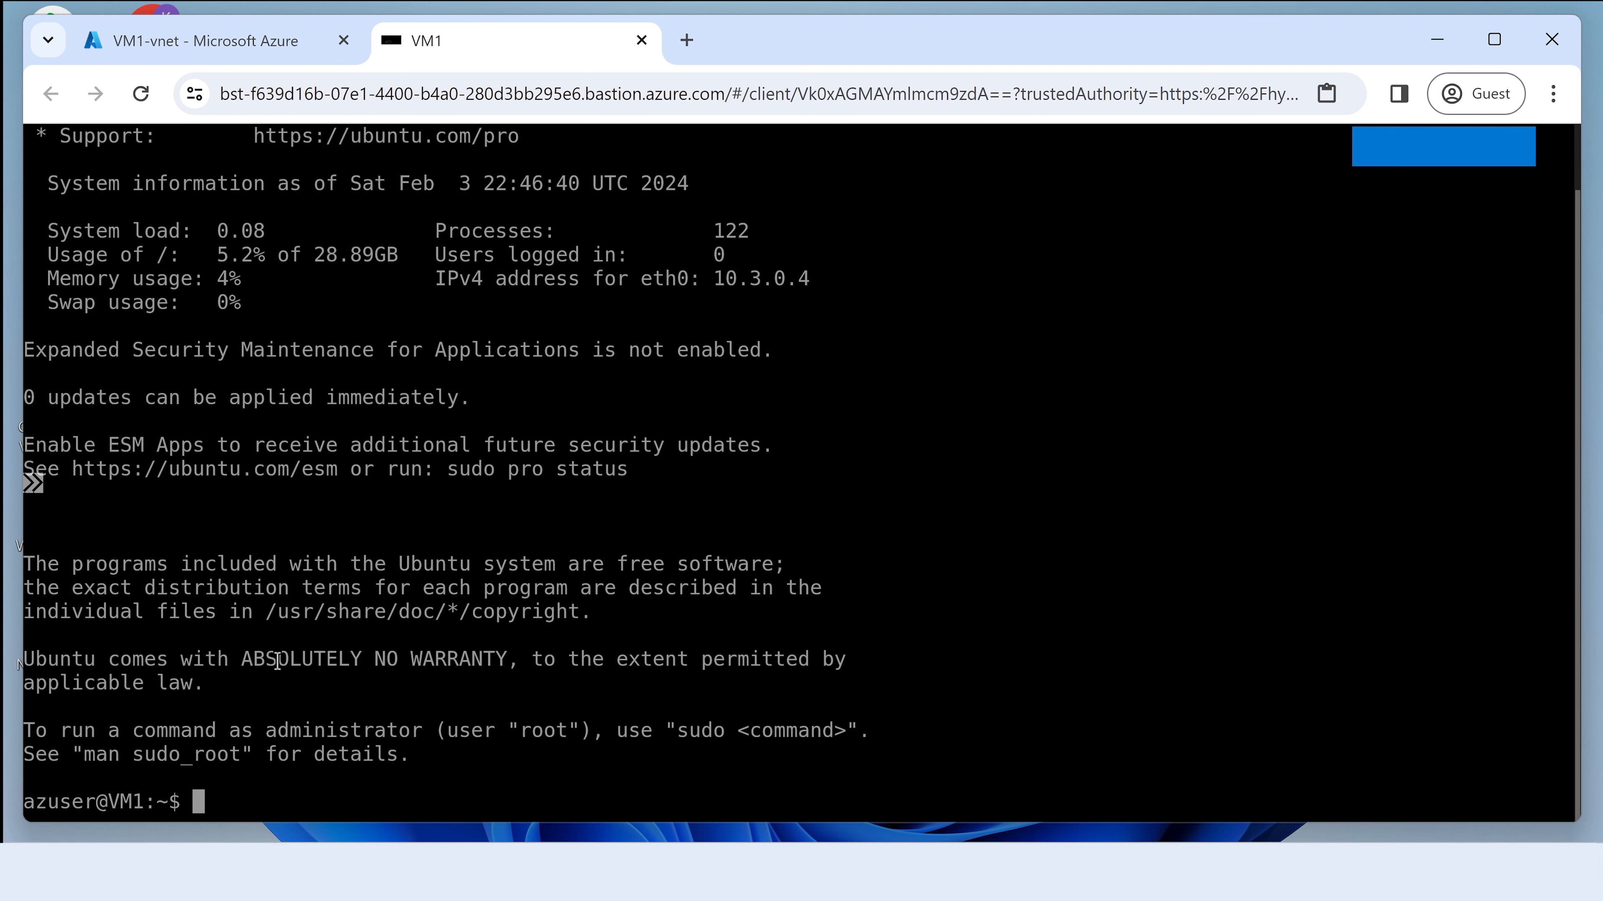
click(237, 41)
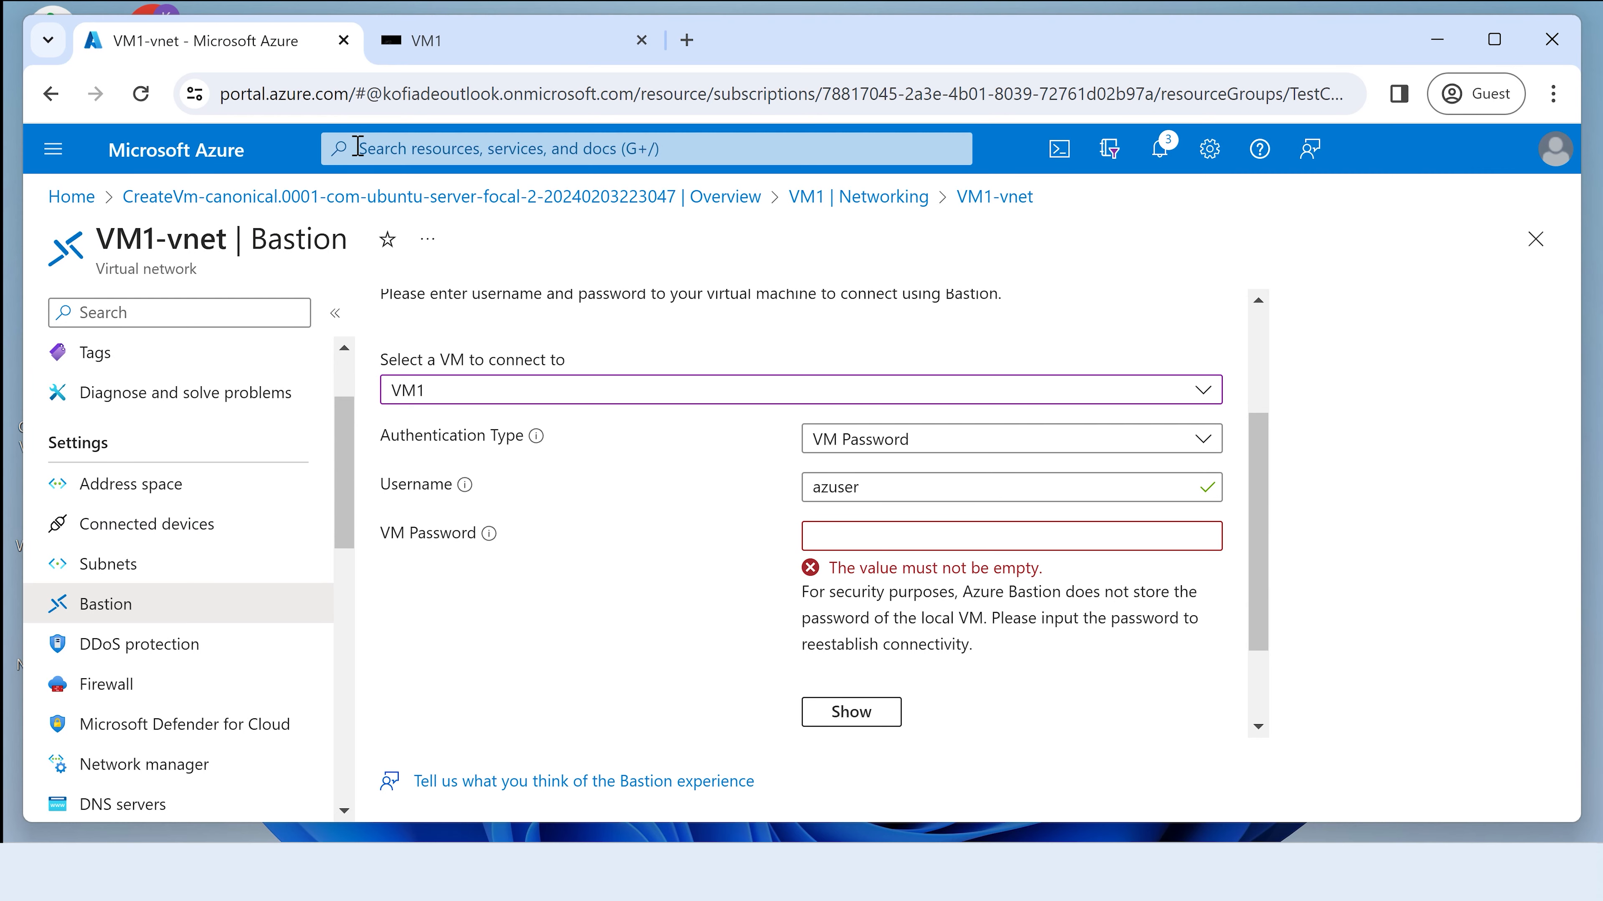
click(465, 50)
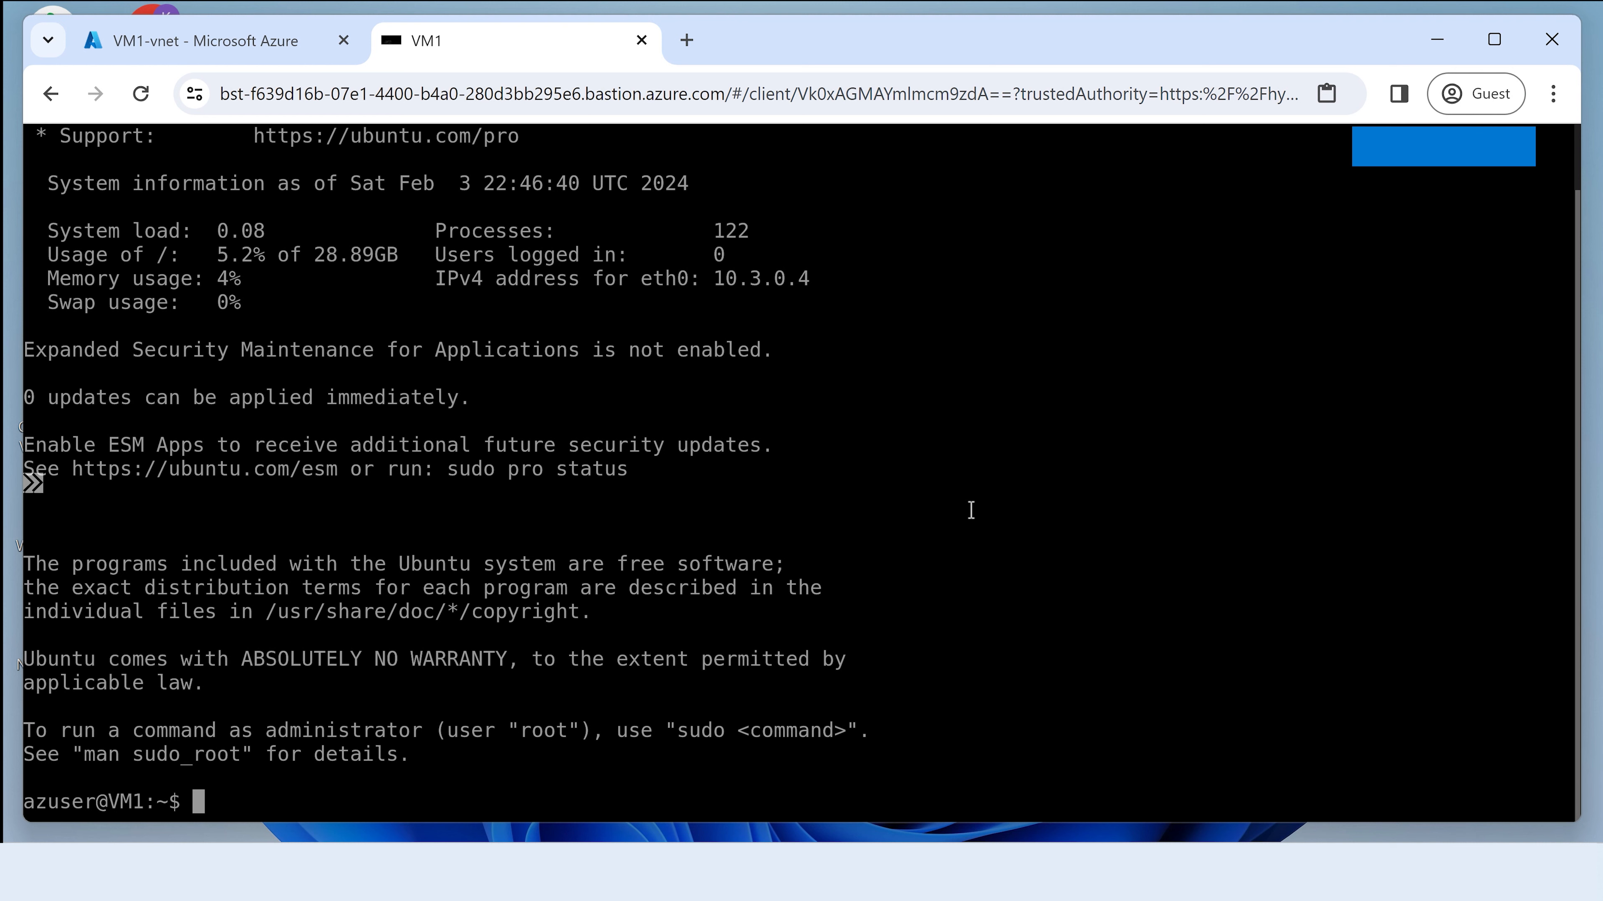
List the home directory with ls, and test internet connectivity from VM1 by pinging 8.8.8.8 before stopping the ping.
text(ls)
key(Return)
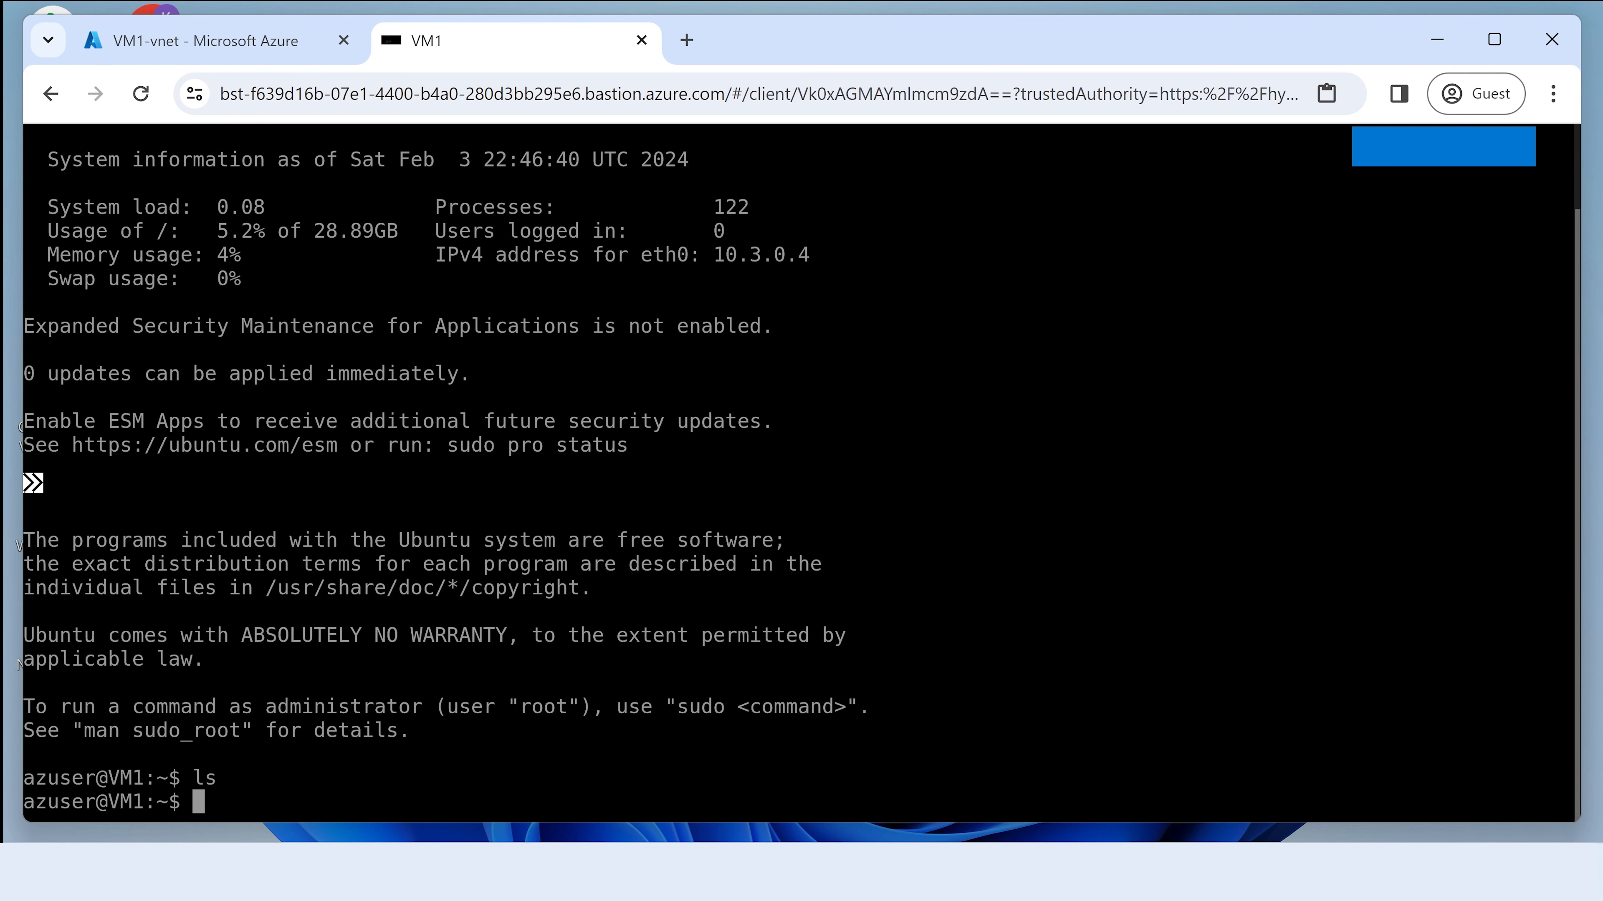
text(ping 8.8.8.8)
key(Return)
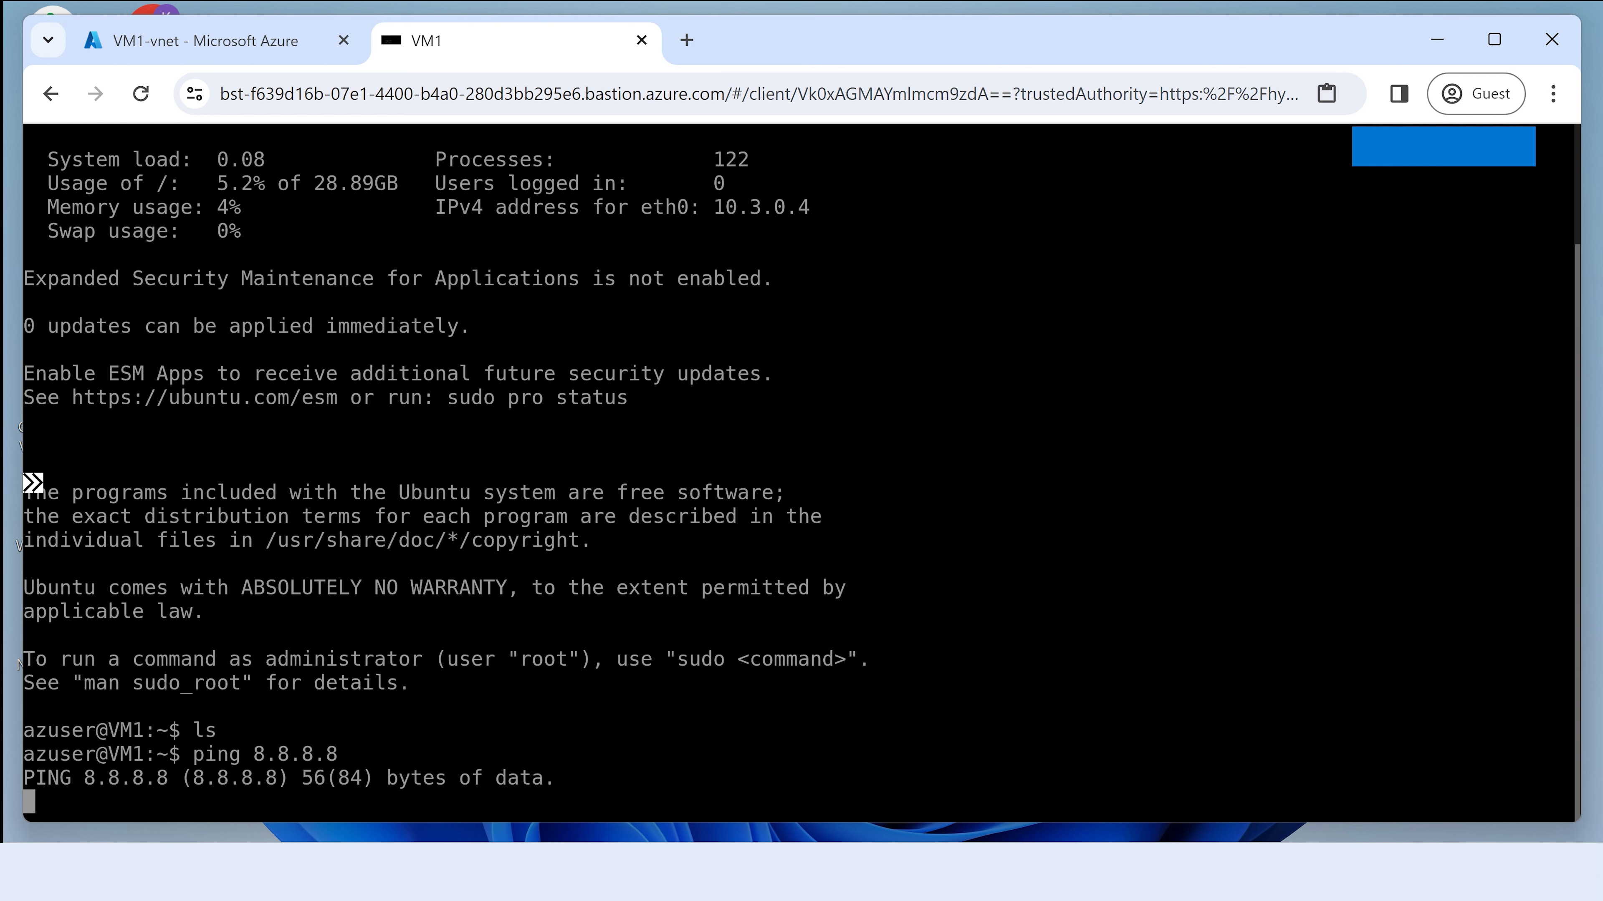
key(ctrl+c)
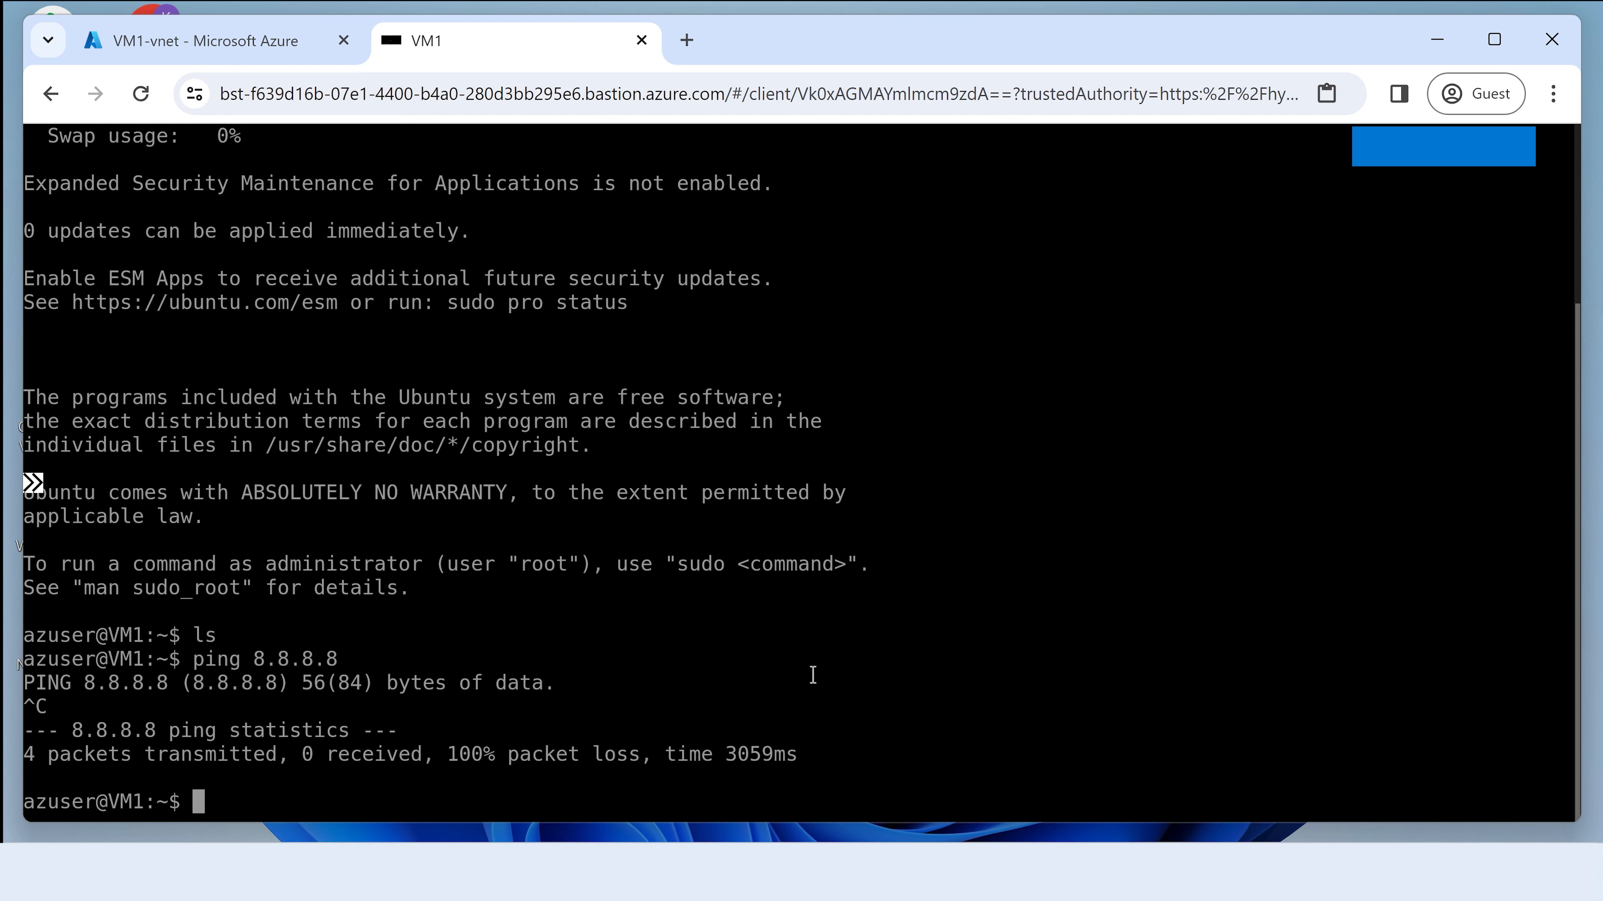
Run ifconfig in VM1's shell and check the host name in the prompt.
text(ifconfig)
key(Return)
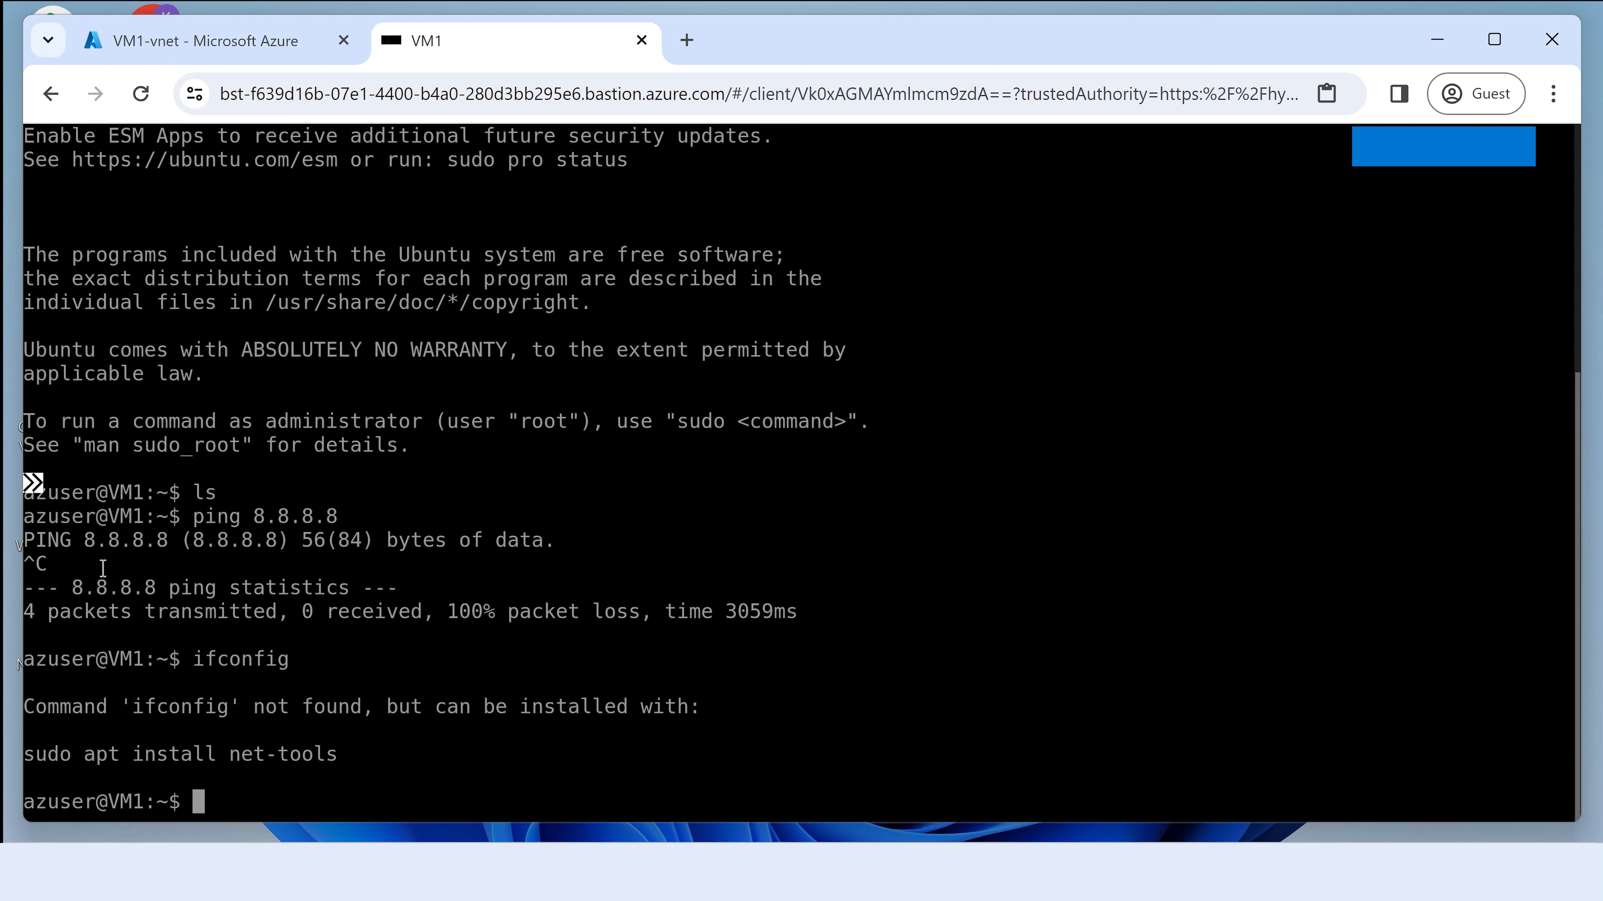
drag(117, 493, 142, 495)
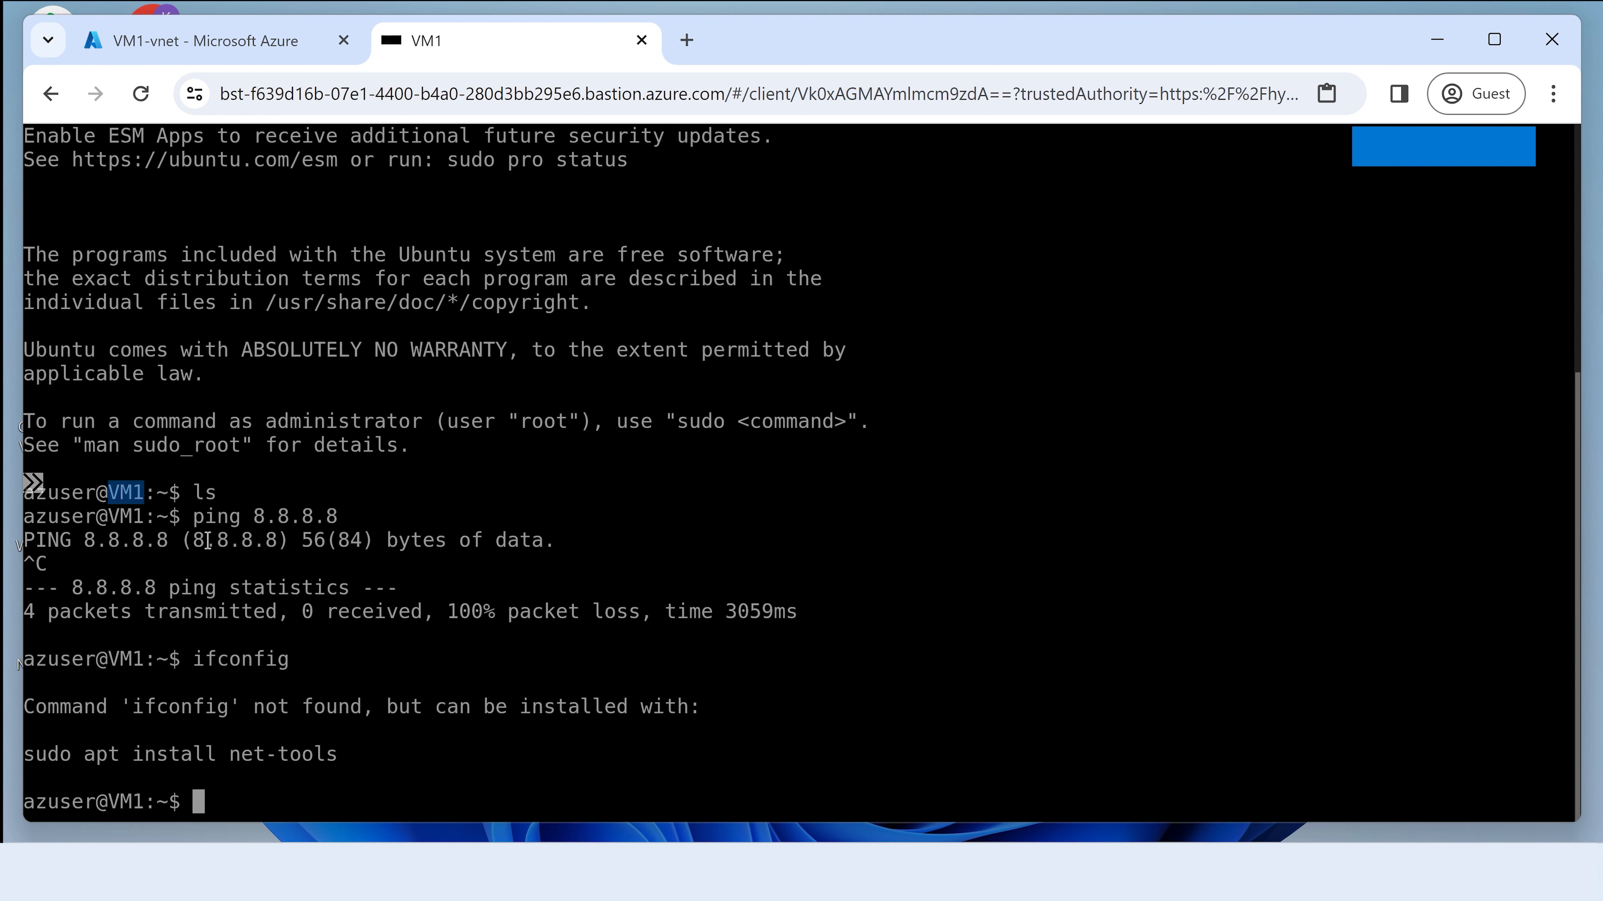
Return to the Azure portal and open VM1-vnet's subnets list, discarding the unsaved Bastion connection entries.
click(210, 44)
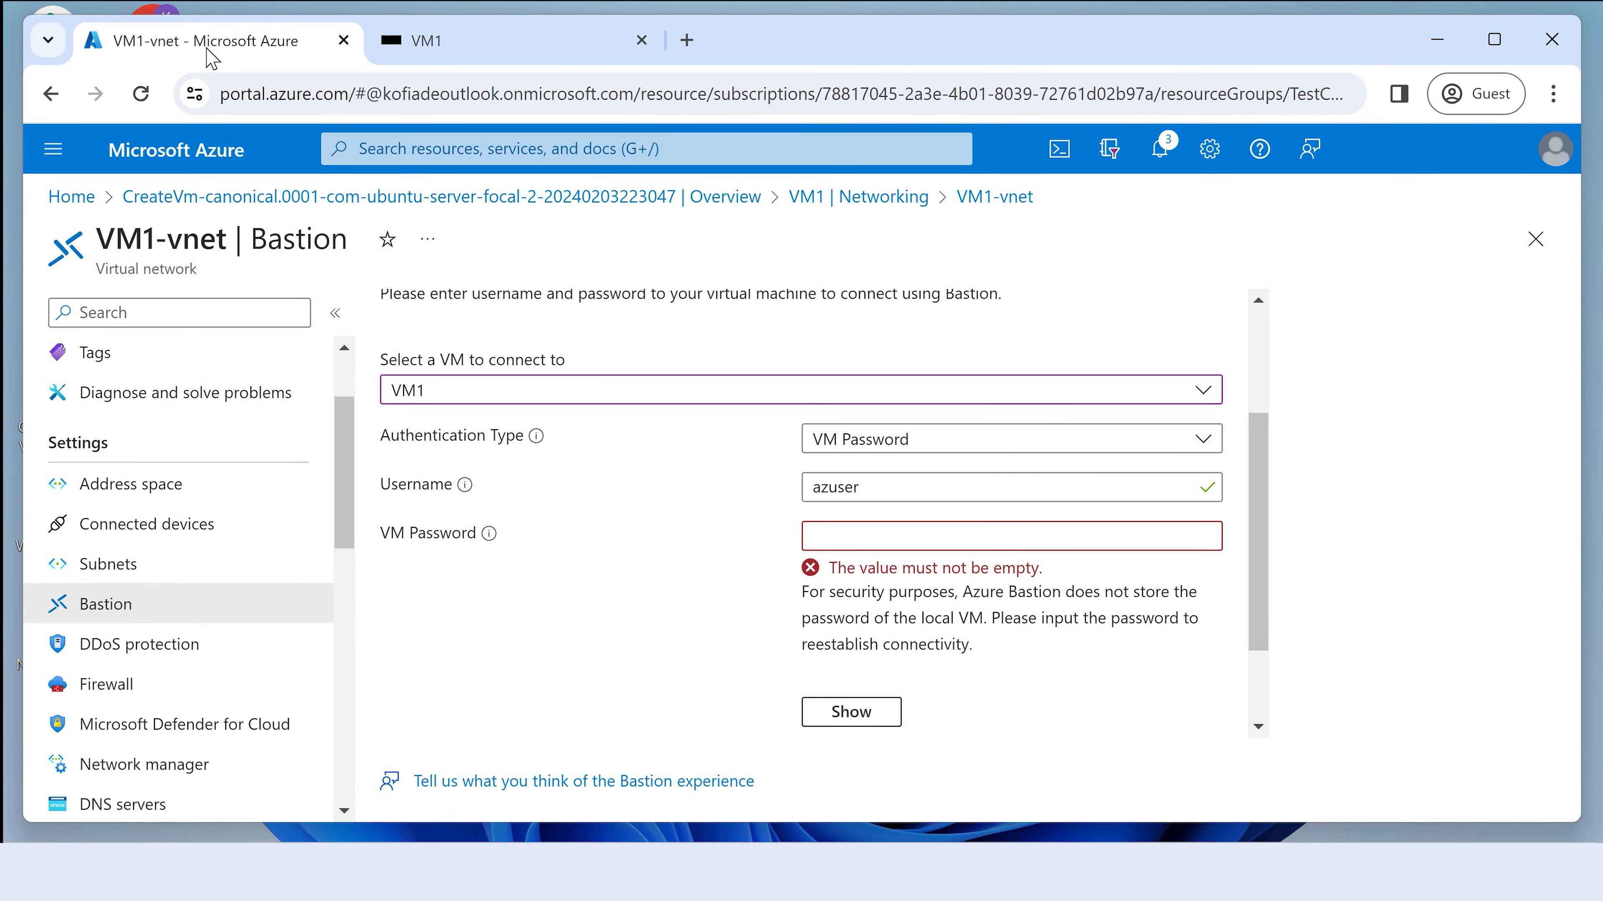
scroll(508, 649, up, 2)
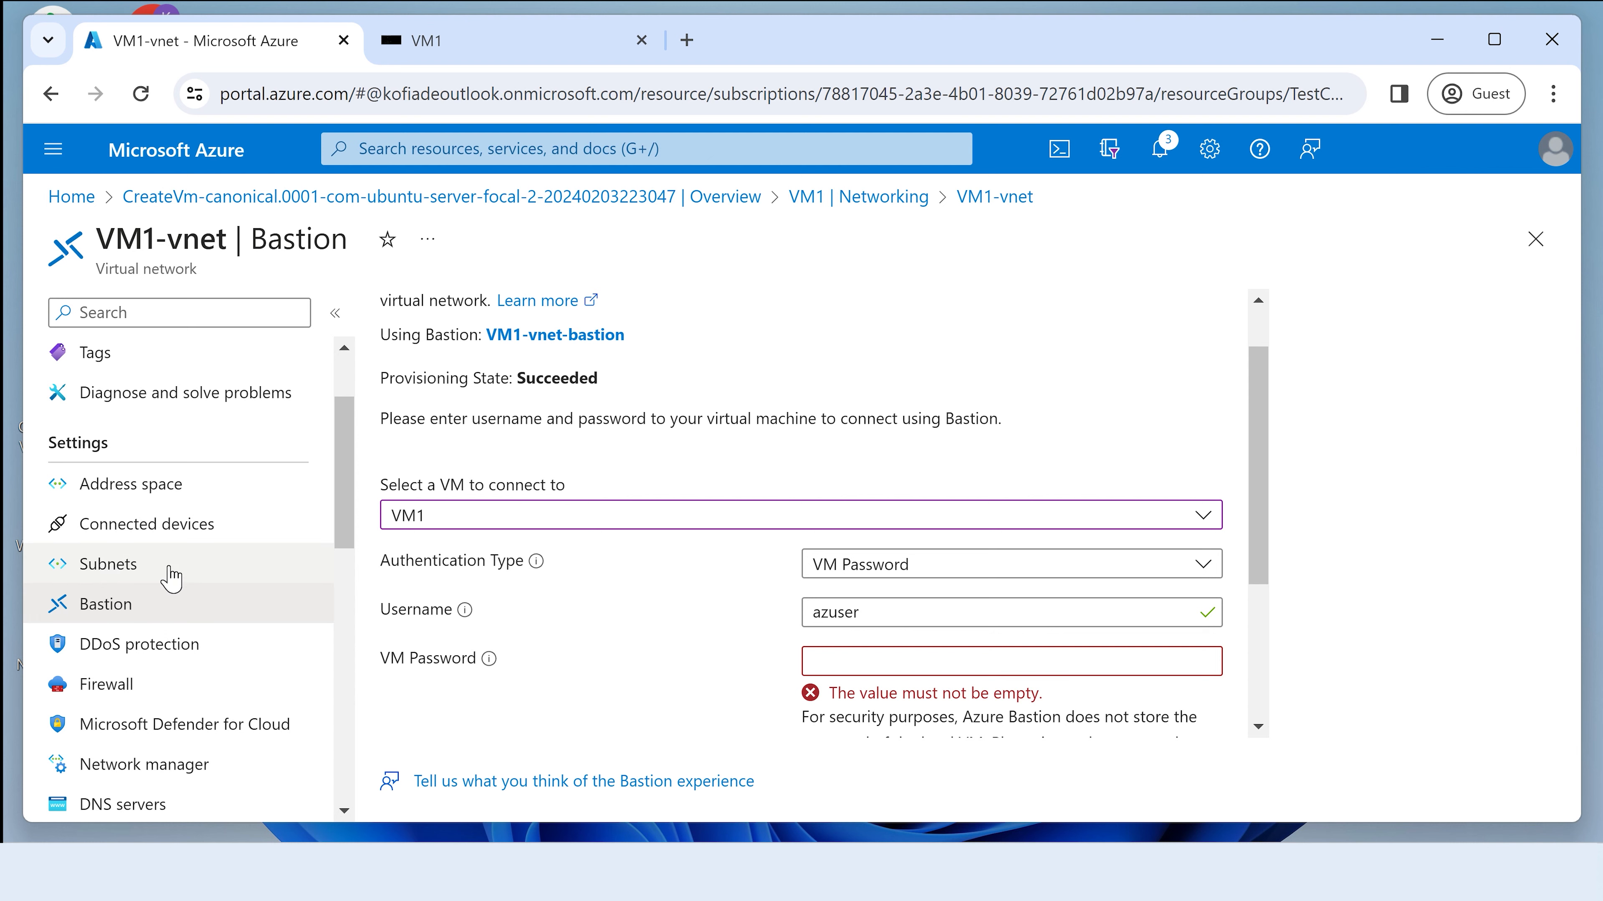
click(108, 566)
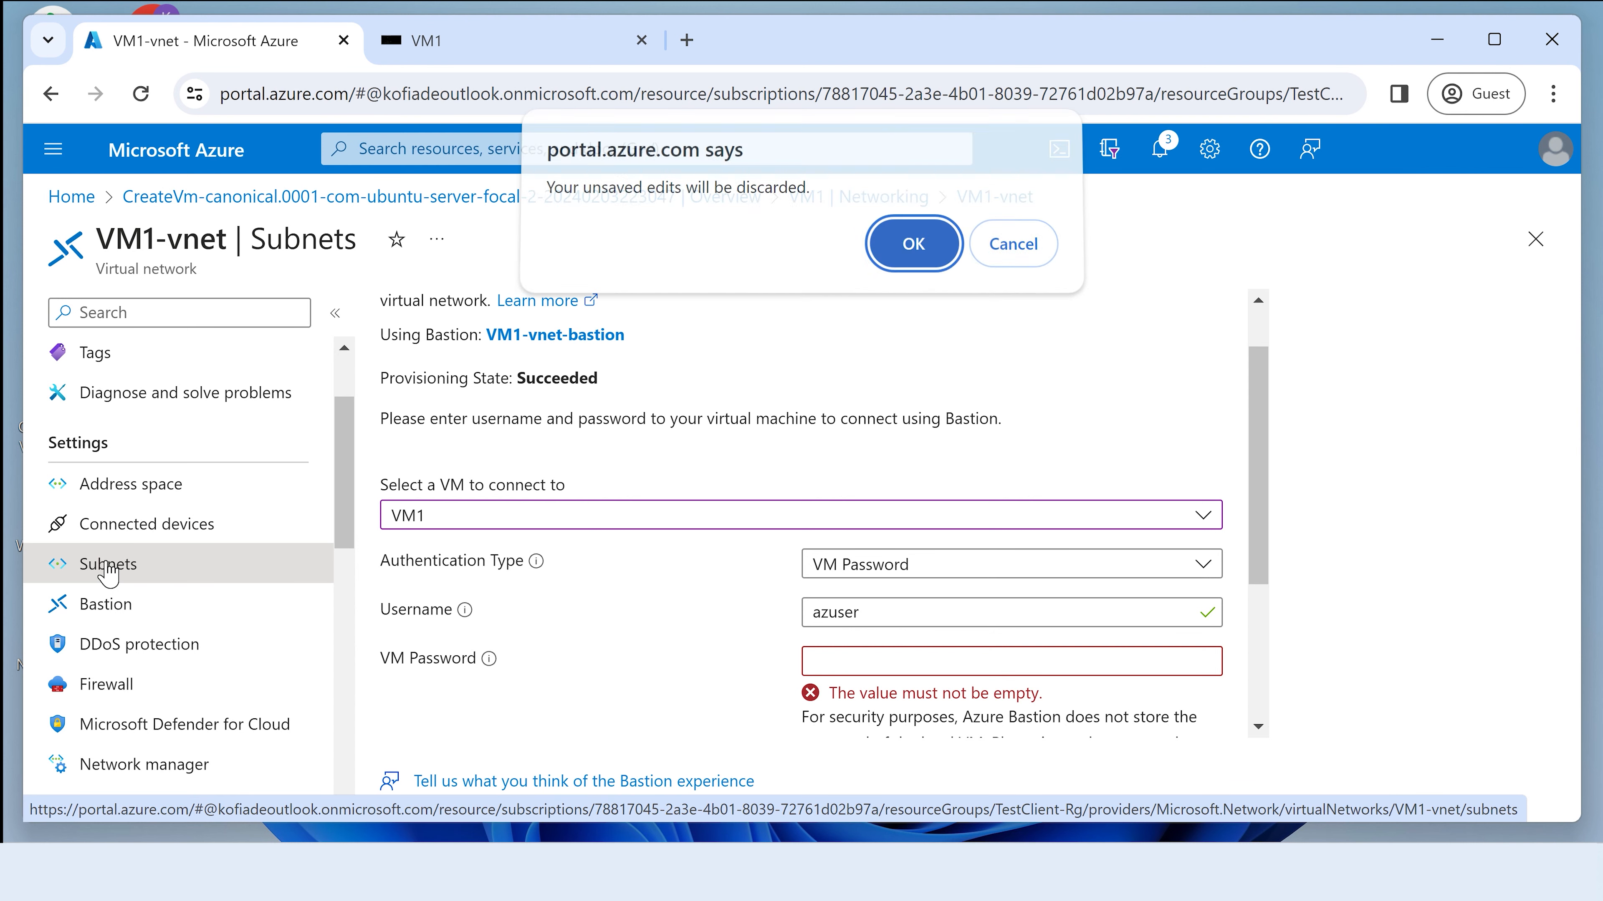
click(909, 249)
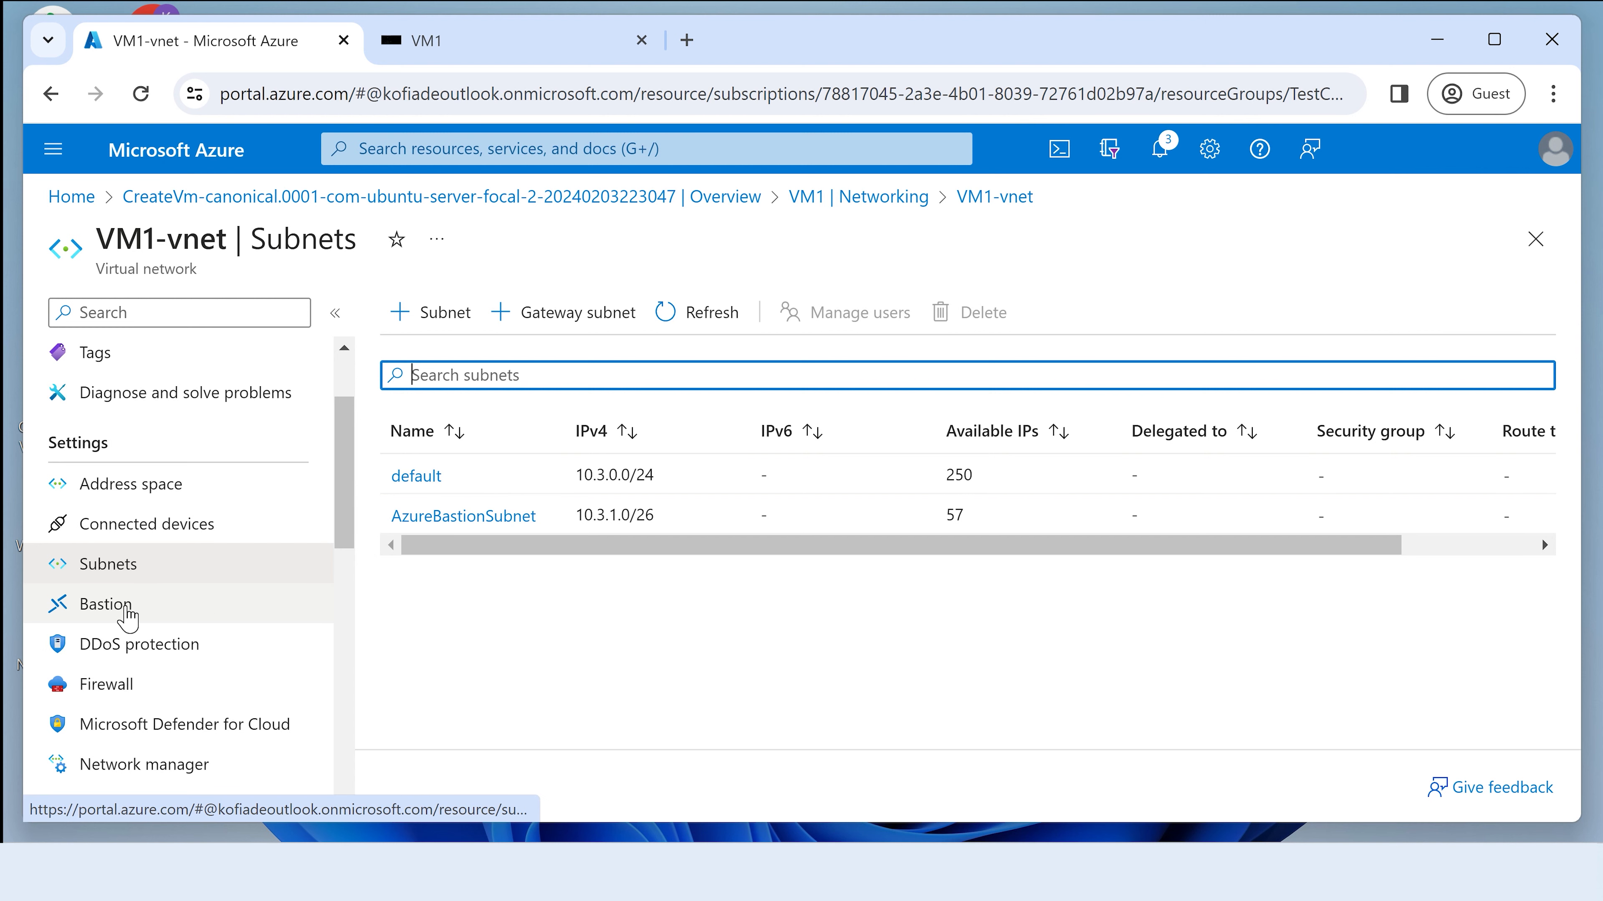
Reopen VM1-vnet's Bastion page and review its connection form.
click(126, 616)
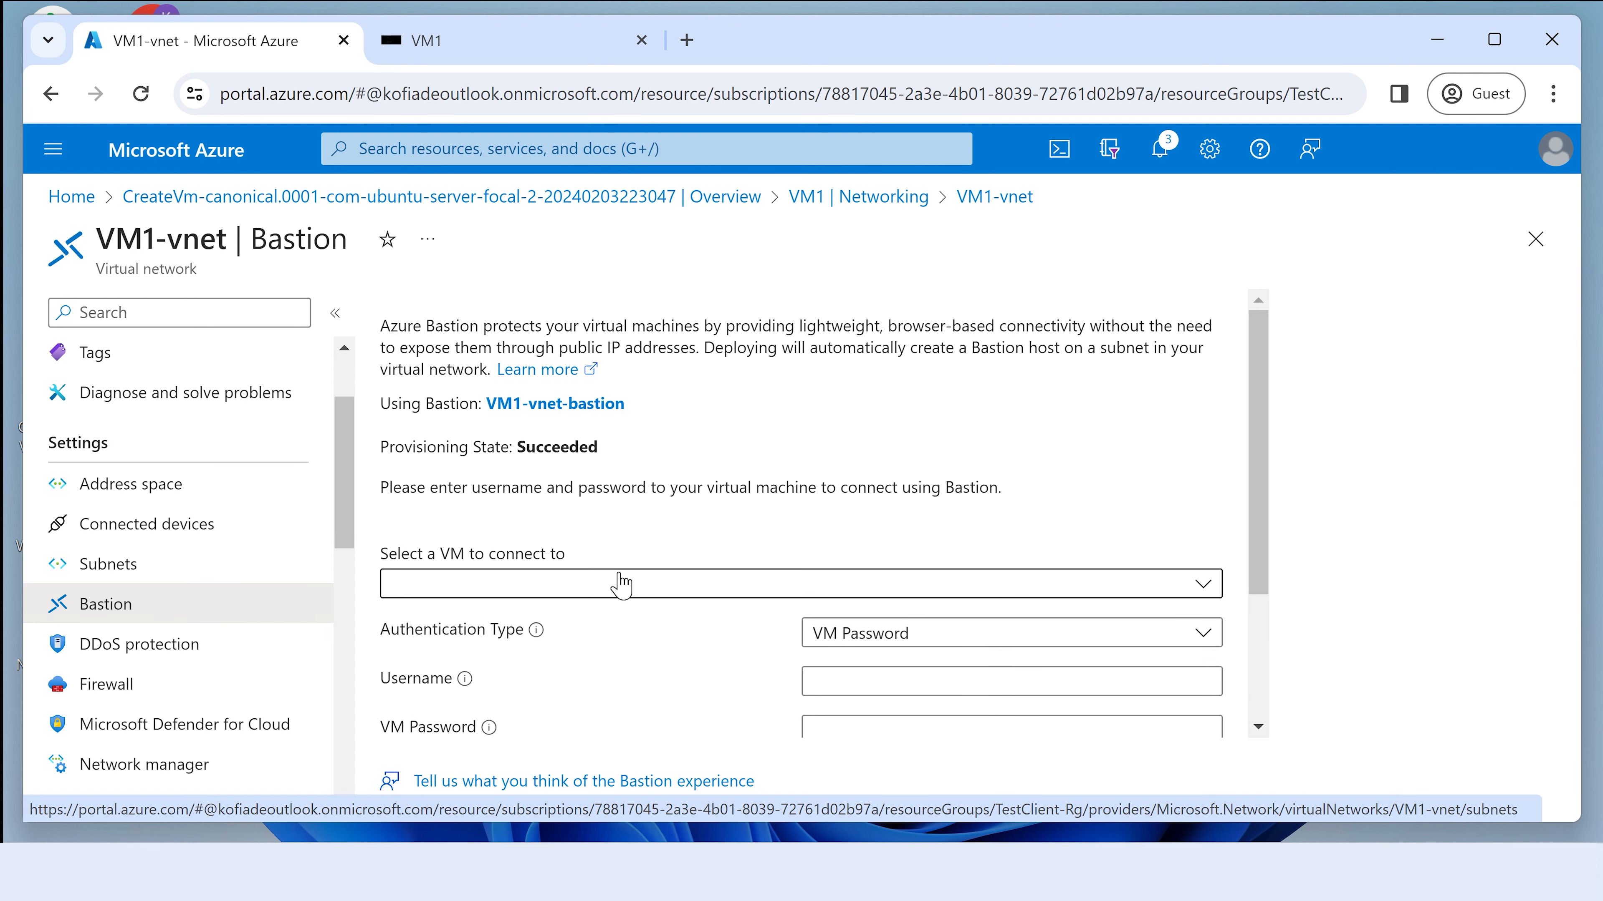
scroll(744, 542, down, 2)
scroll(740, 541, down, 1)
scroll(719, 541, up, 3)
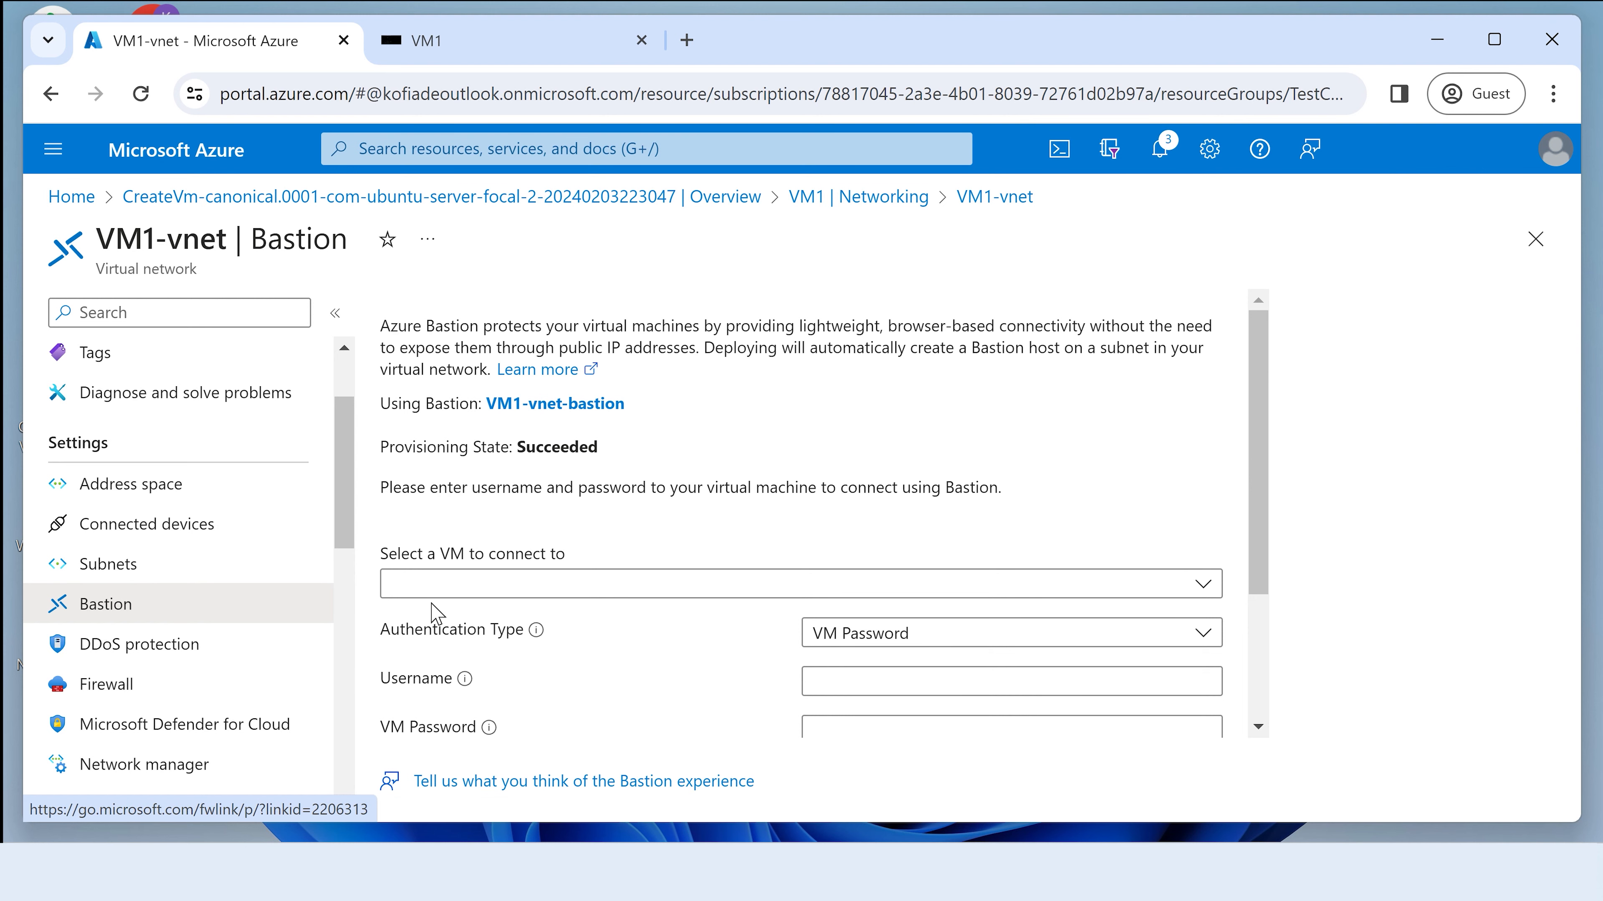
Search the portal for bastion, open the Bastions service and view the VM1-vnet-bastion resource.
click(438, 147)
text(bastion)
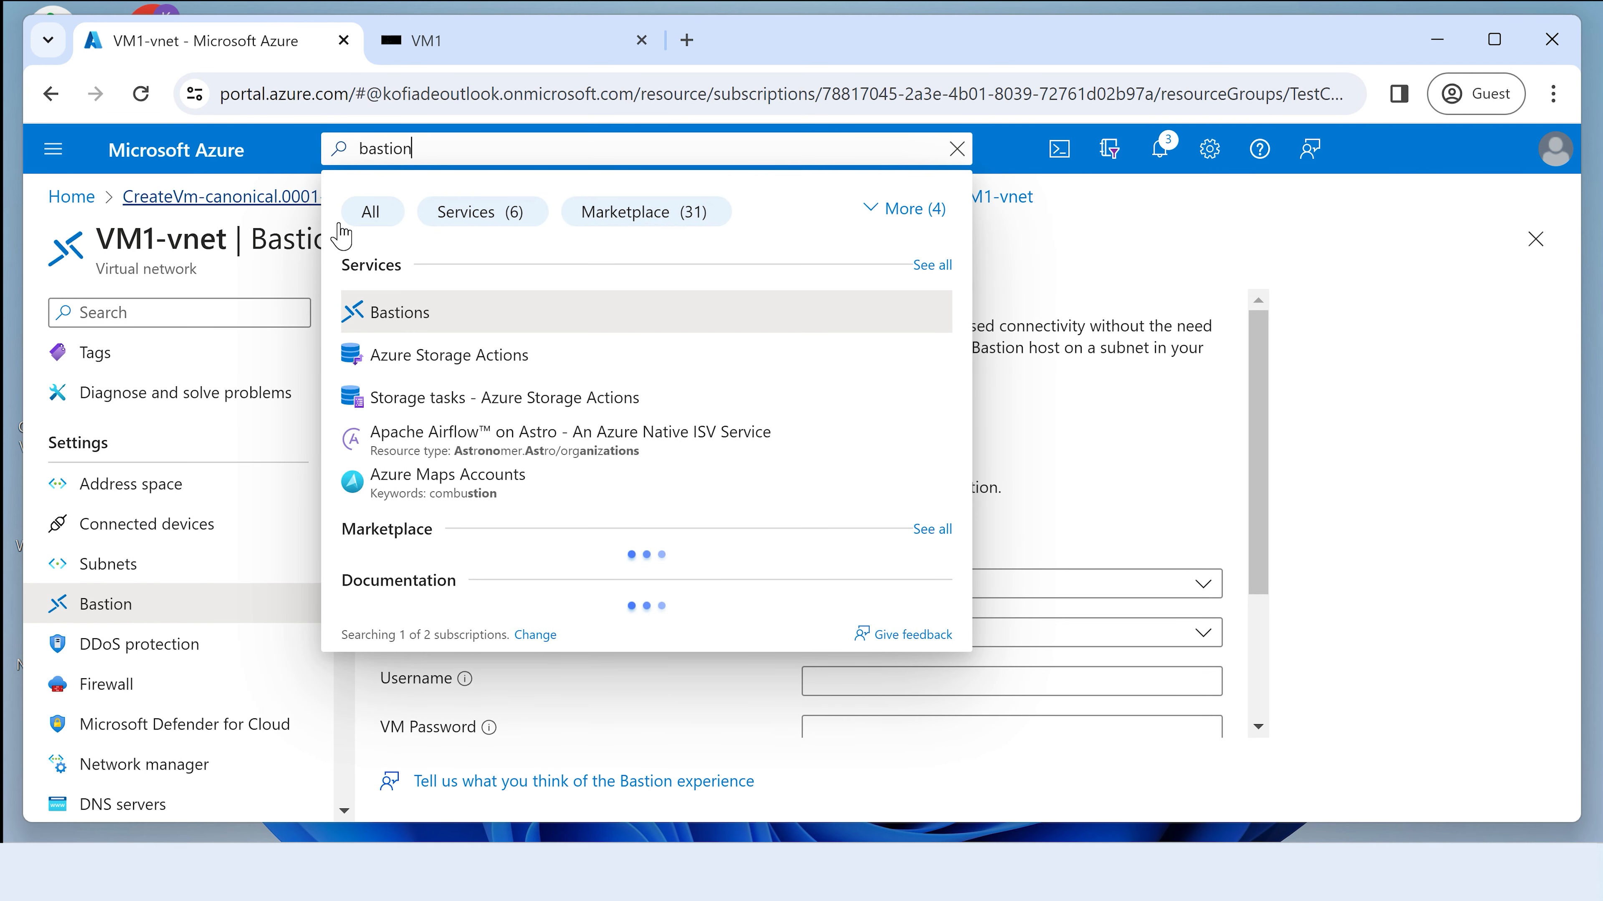
key(Return)
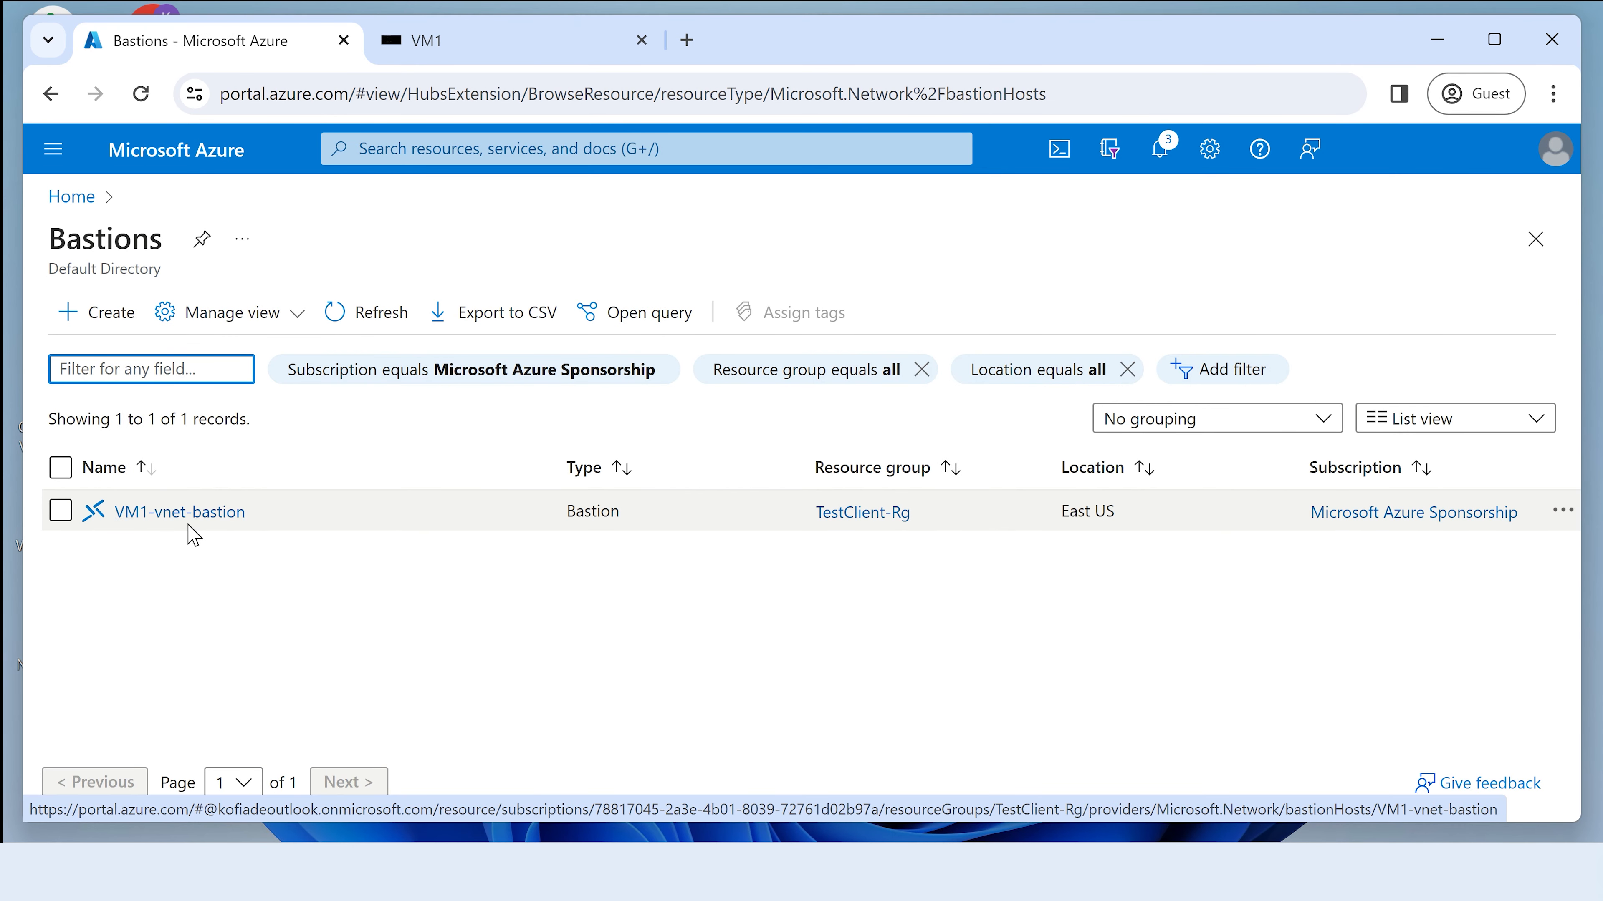
click(230, 519)
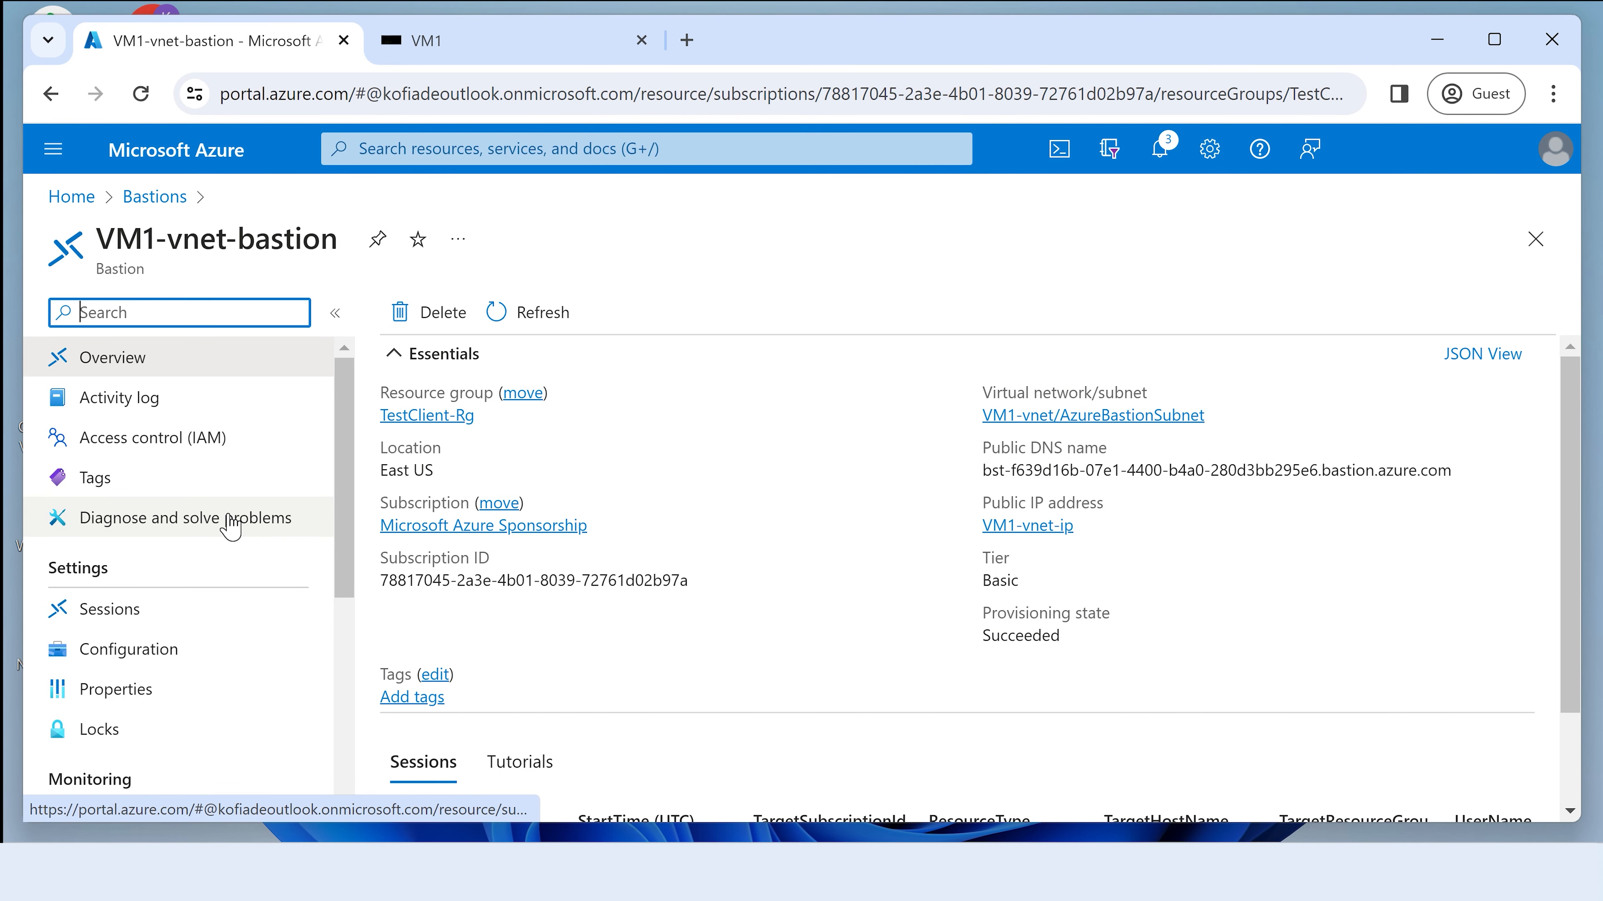
Examine the active session's details in VM1-vnet-bastion's Sessions table, including target host, user name, IP address and protocol.
scroll(633, 452, down, 2)
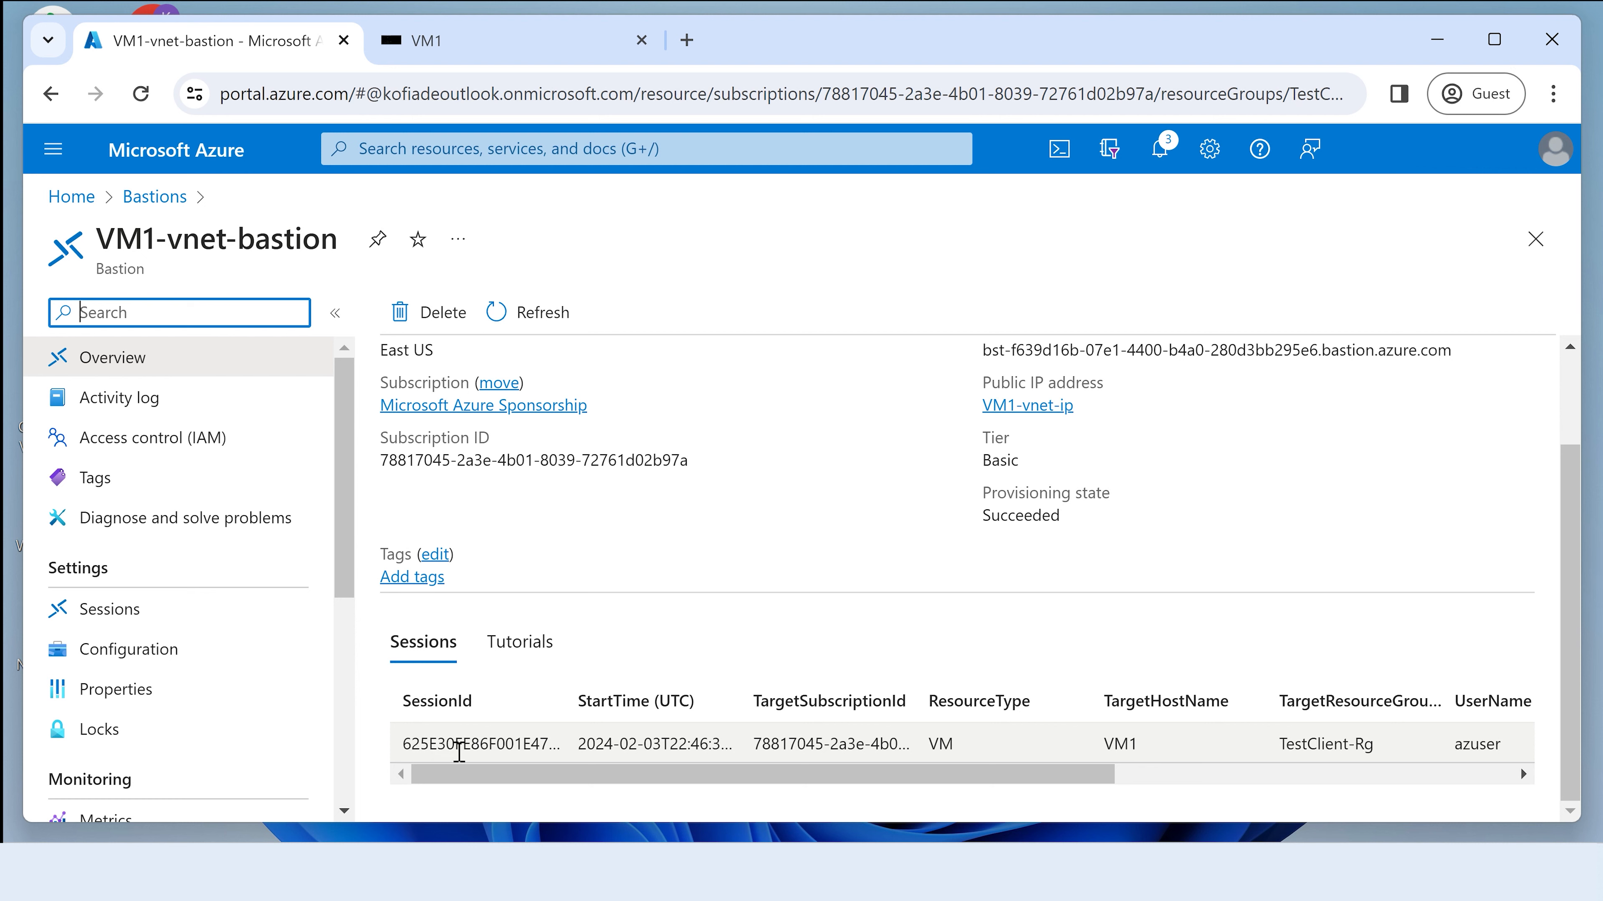
drag(596, 777, 875, 777)
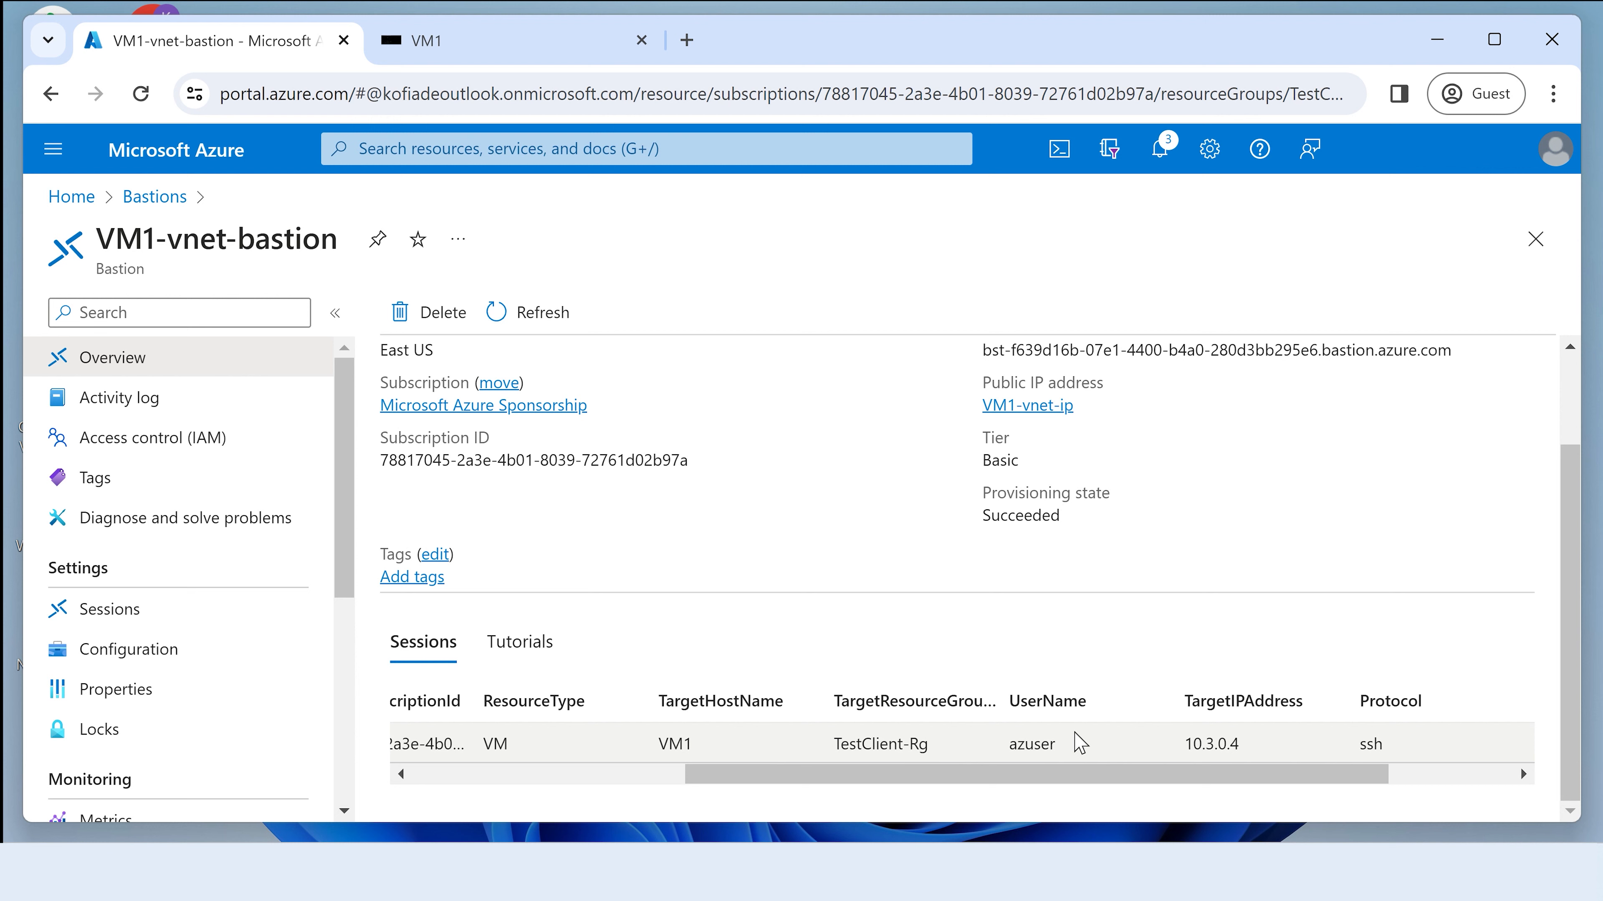
drag(1221, 783, 1344, 783)
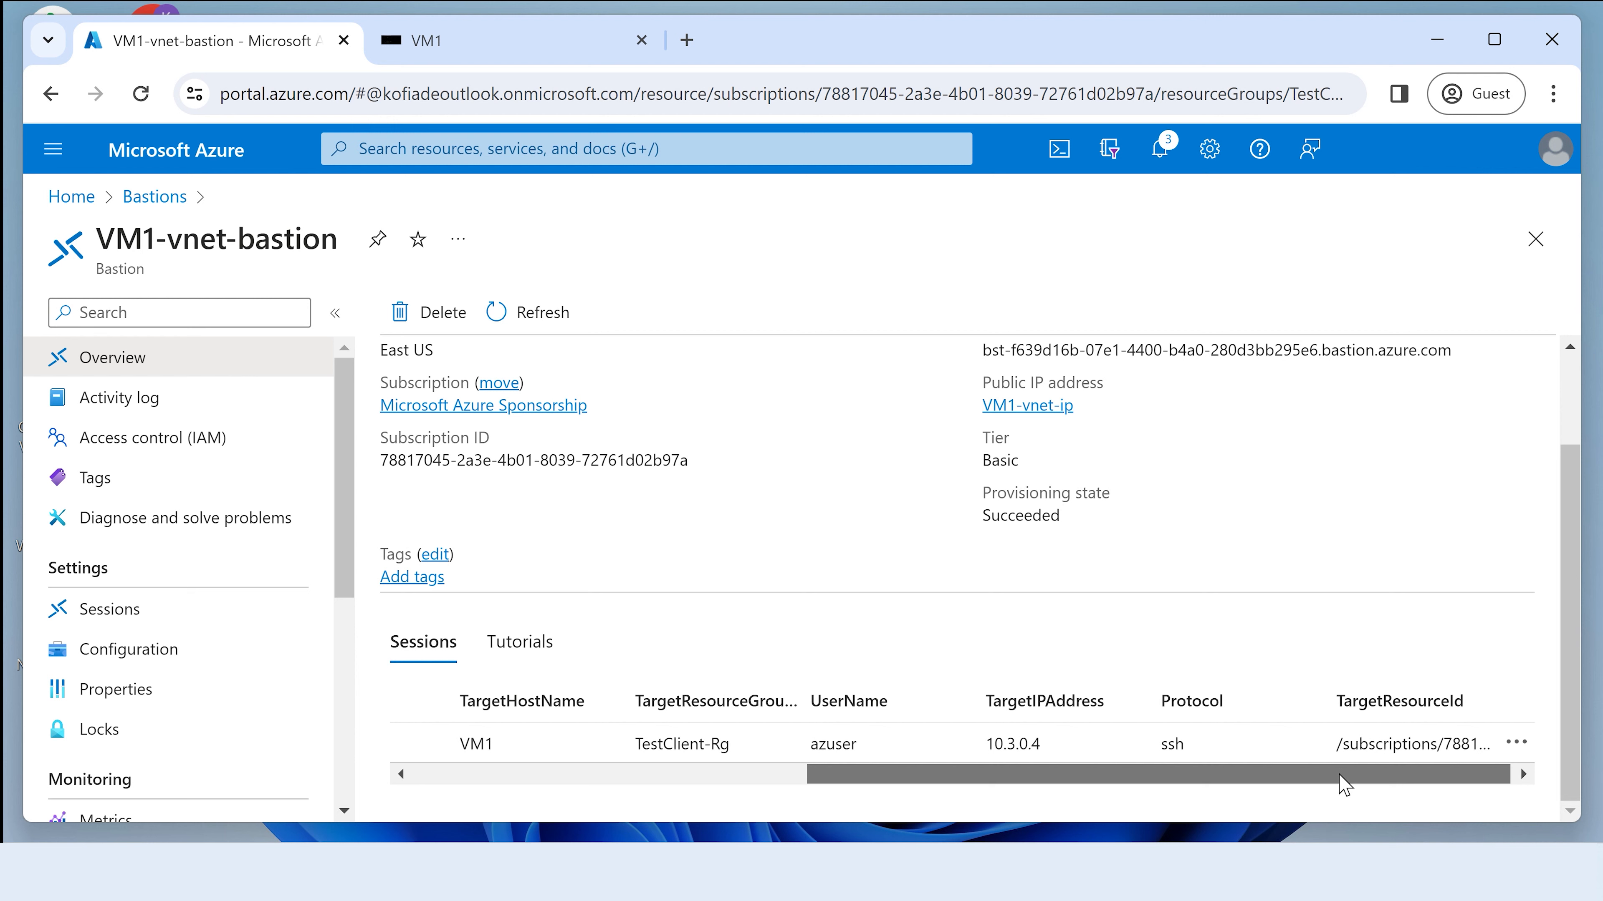
drag(1344, 783, 905, 768)
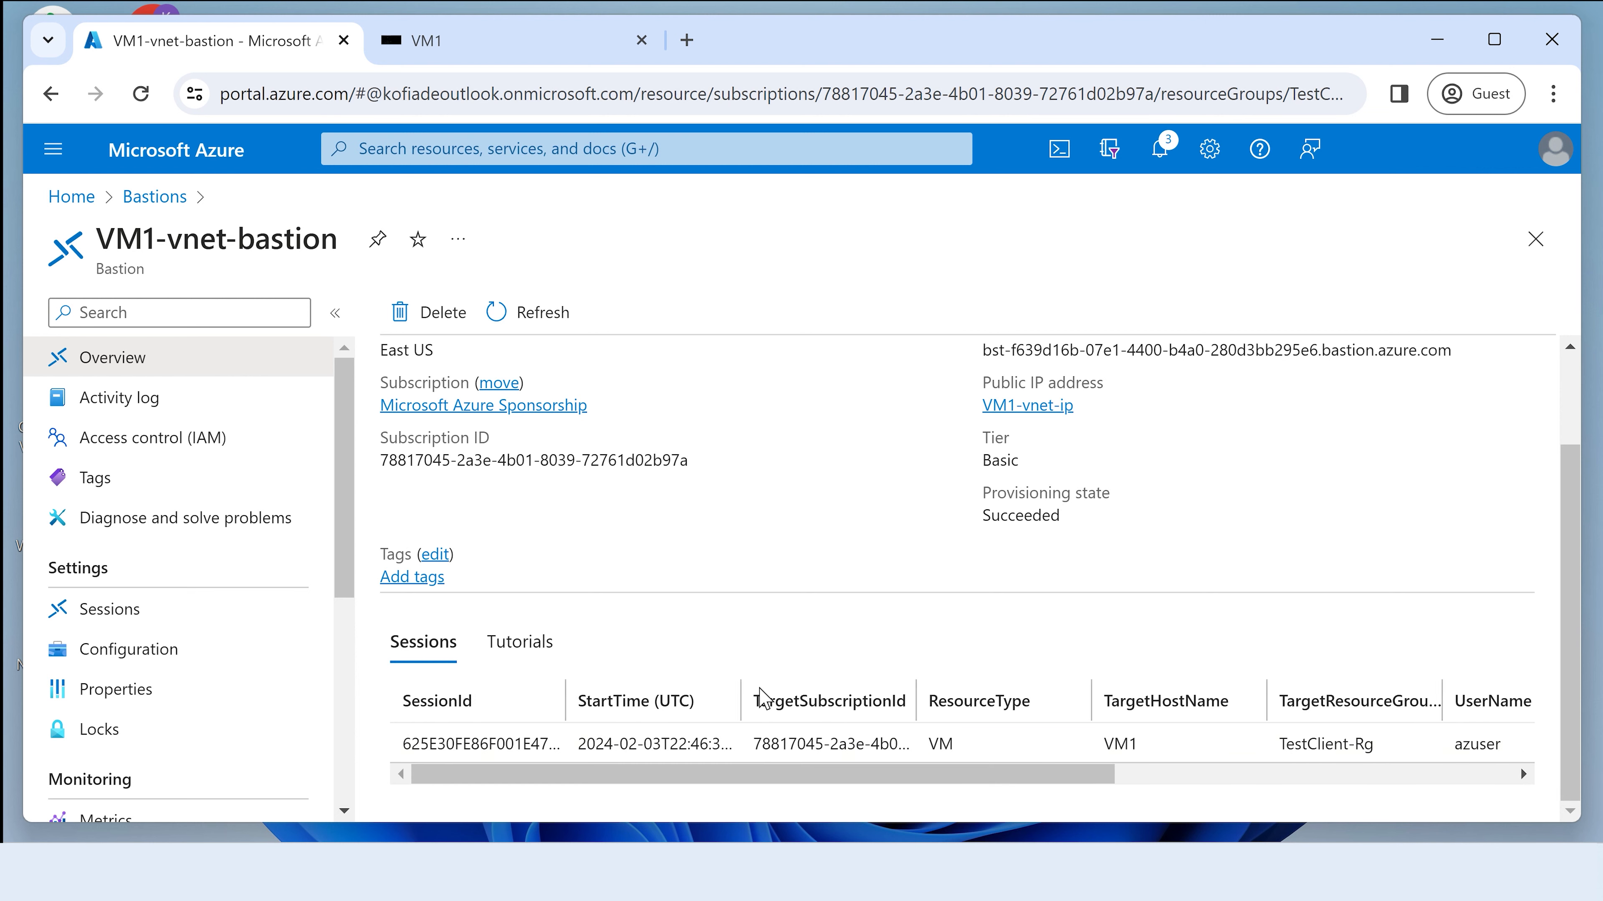